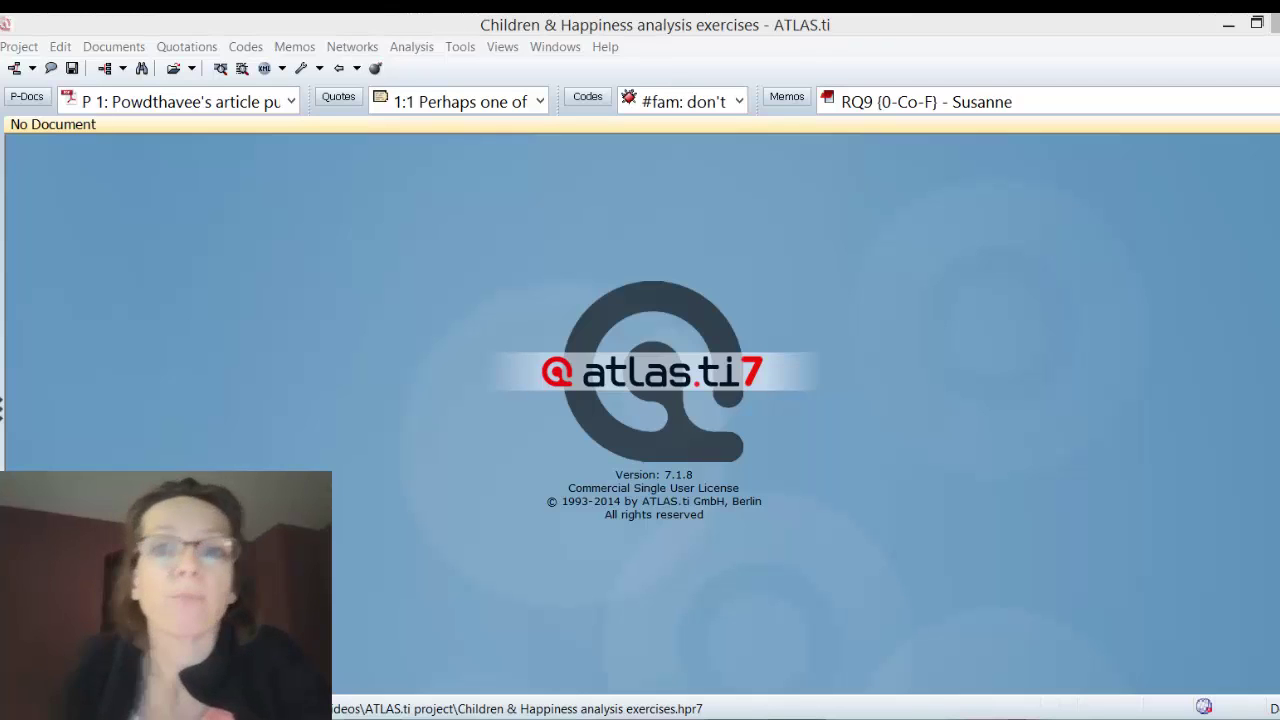
Step: In the Memo Manager, correct "od" to "do" in the RQ1 memo's text, accept the edit and minimize the manager
{"action": "left_click", "coordinate": [768, 93]}
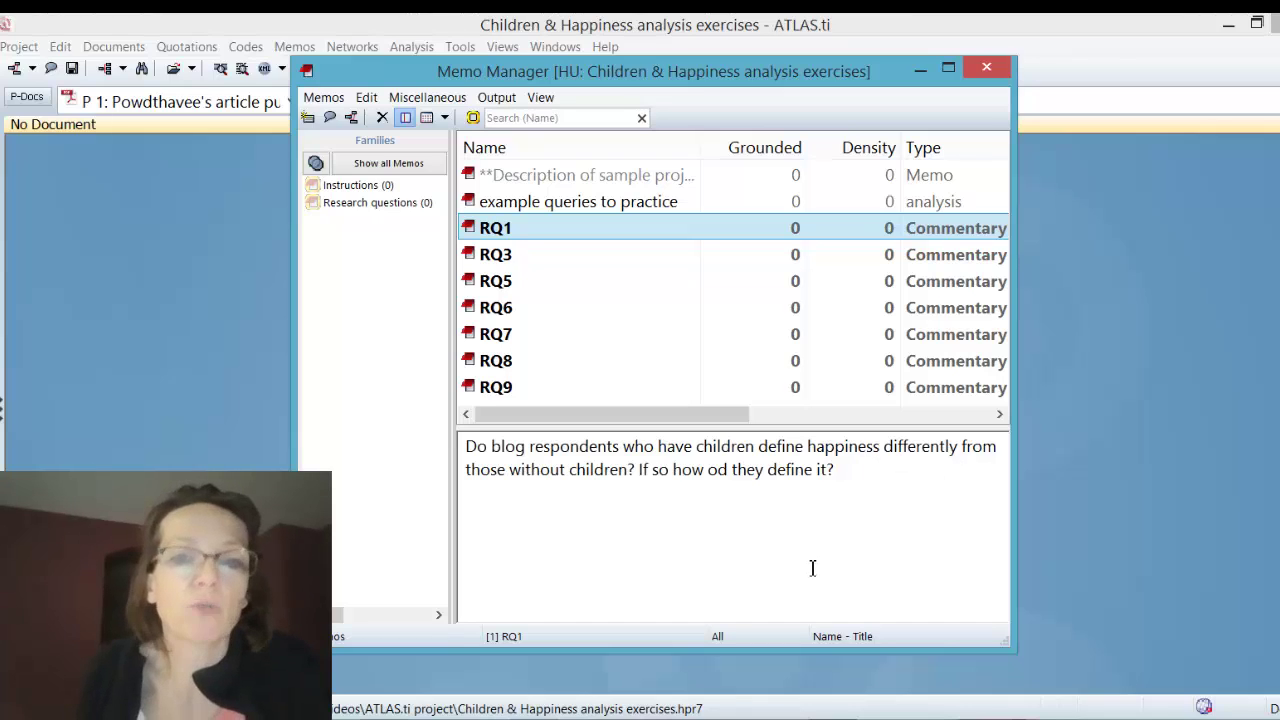
{"action": "left_click", "coordinate": [728, 470]}
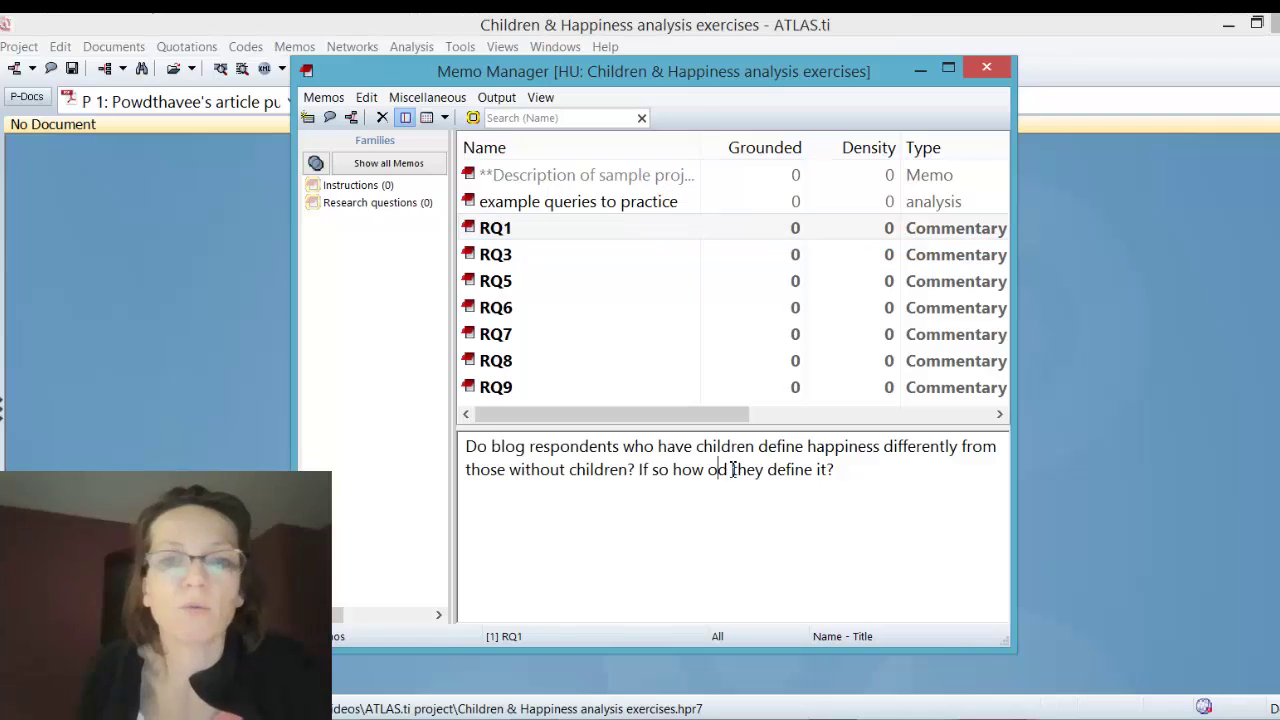
{"action": "key", "text": "BackSpace"}
{"action": "key", "text": "End"}
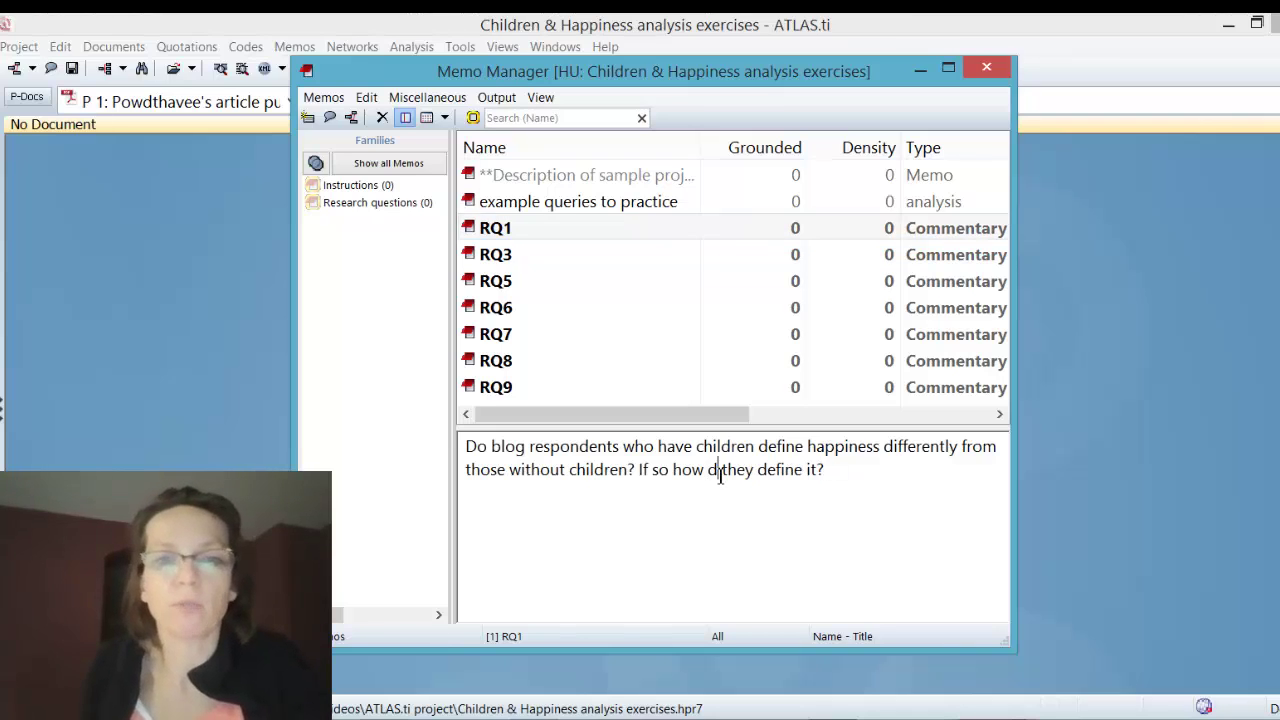
{"action": "left_click", "coordinate": [720, 470]}
{"action": "type", "text": "o"}
{"action": "right_click", "coordinate": [733, 518]}
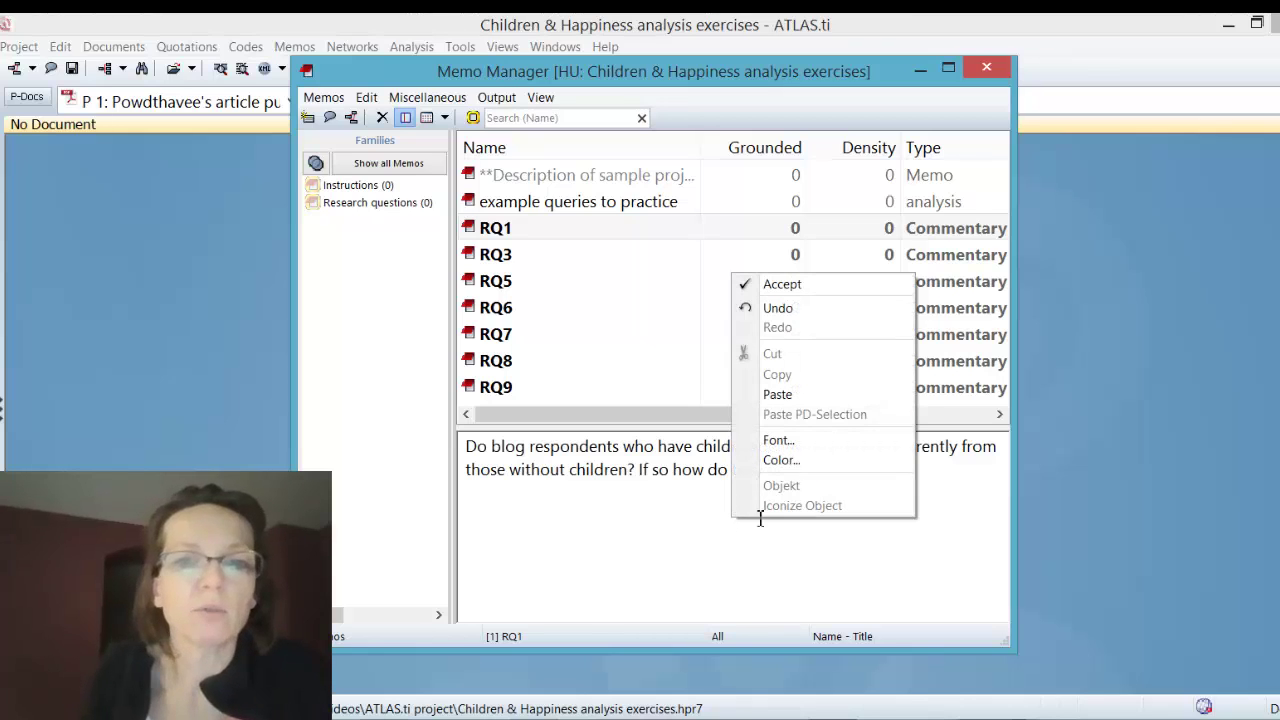
{"action": "left_click", "coordinate": [817, 285]}
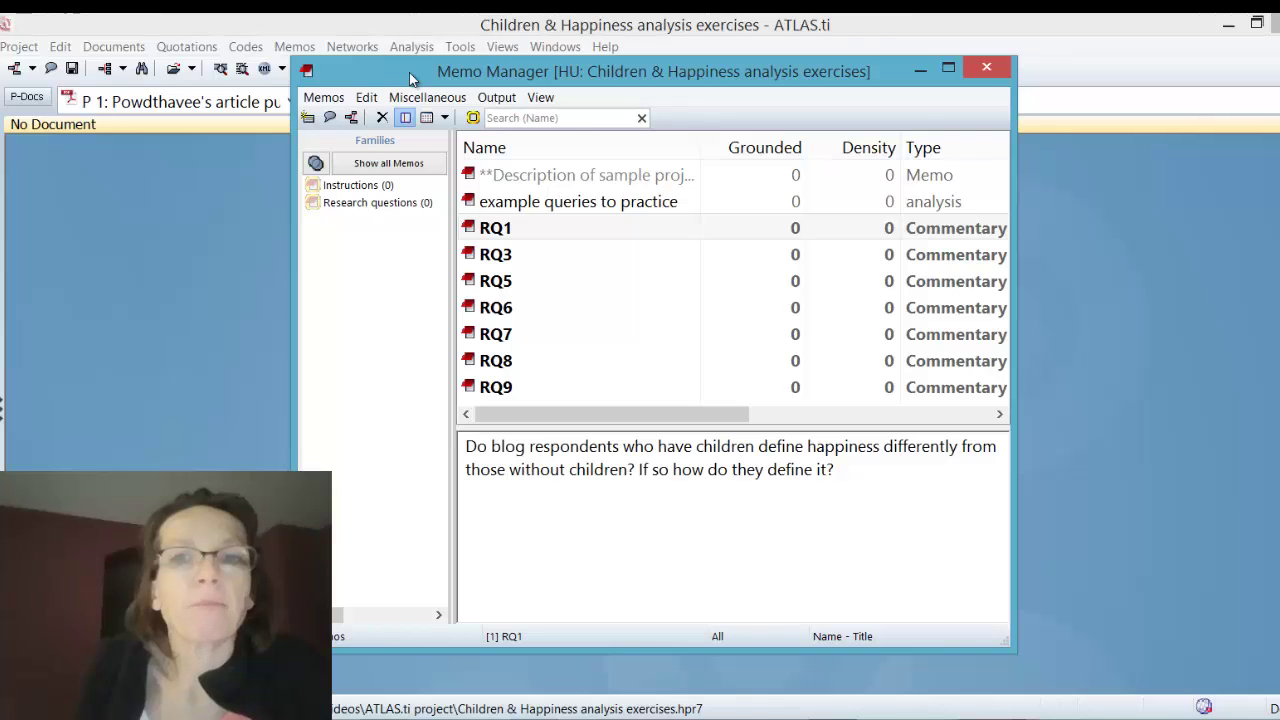
{"action": "left_click", "coordinate": [921, 70]}
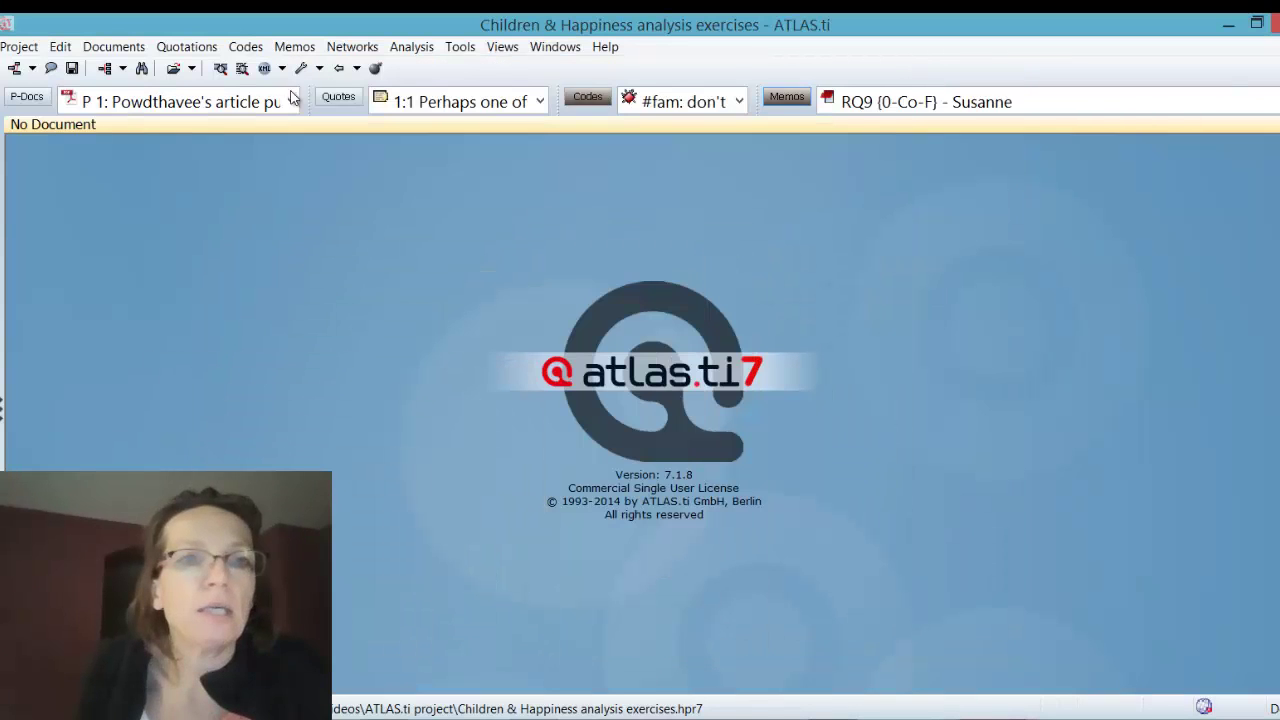
Step: Load primary document P 3, the parenting blog, followed by P 5, the NY magazin blog discussion
{"action": "left_click", "coordinate": [291, 101]}
{"action": "left_click", "coordinate": [125, 176]}
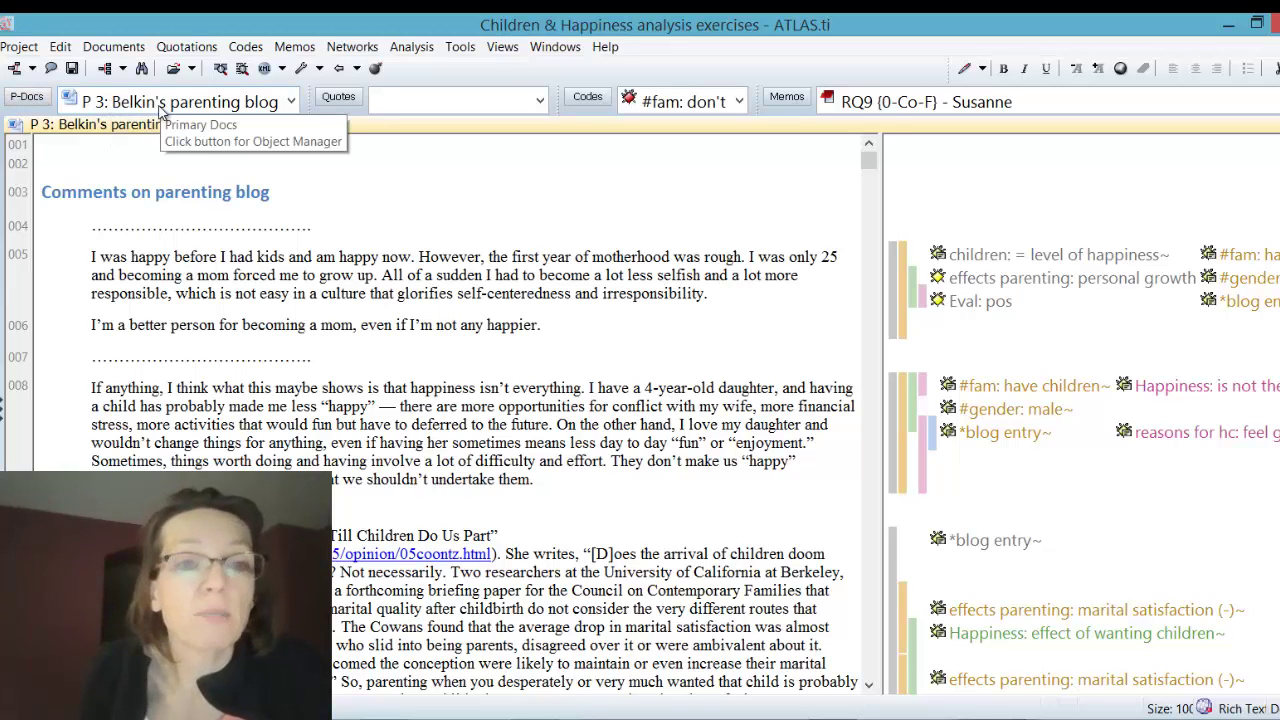
{"action": "left_click", "coordinate": [290, 101]}
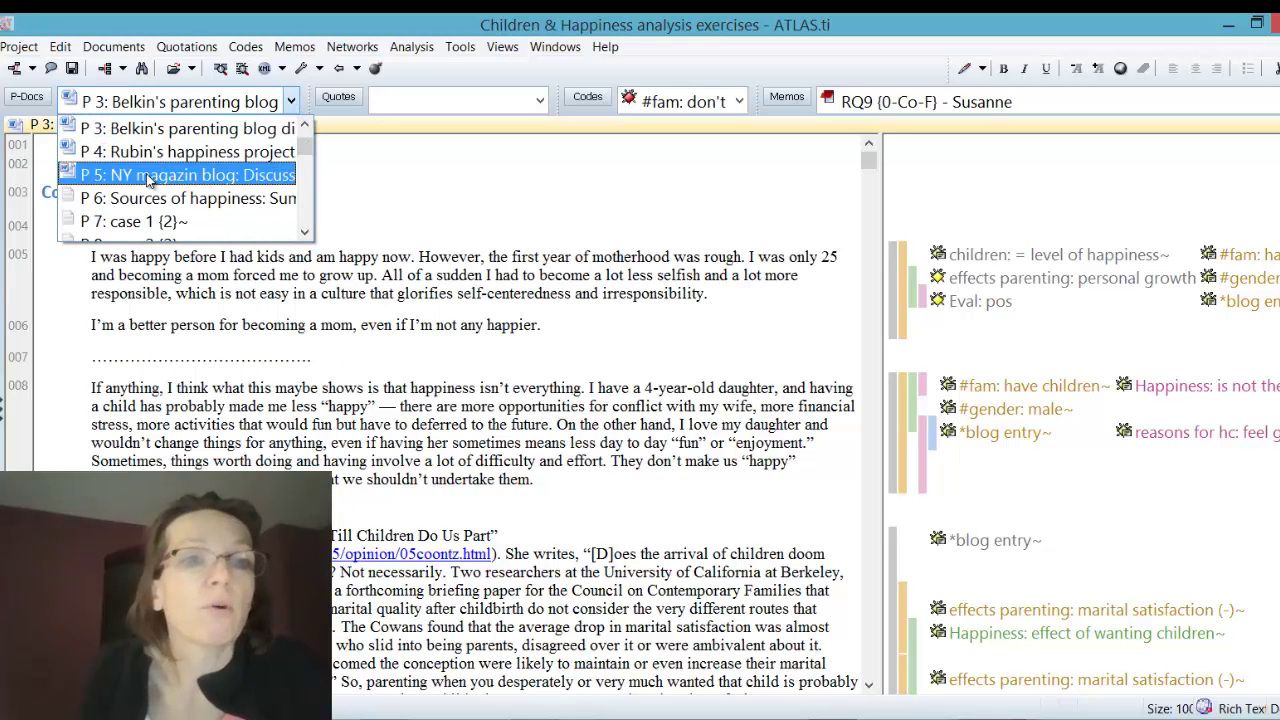
{"action": "left_click", "coordinate": [150, 175]}
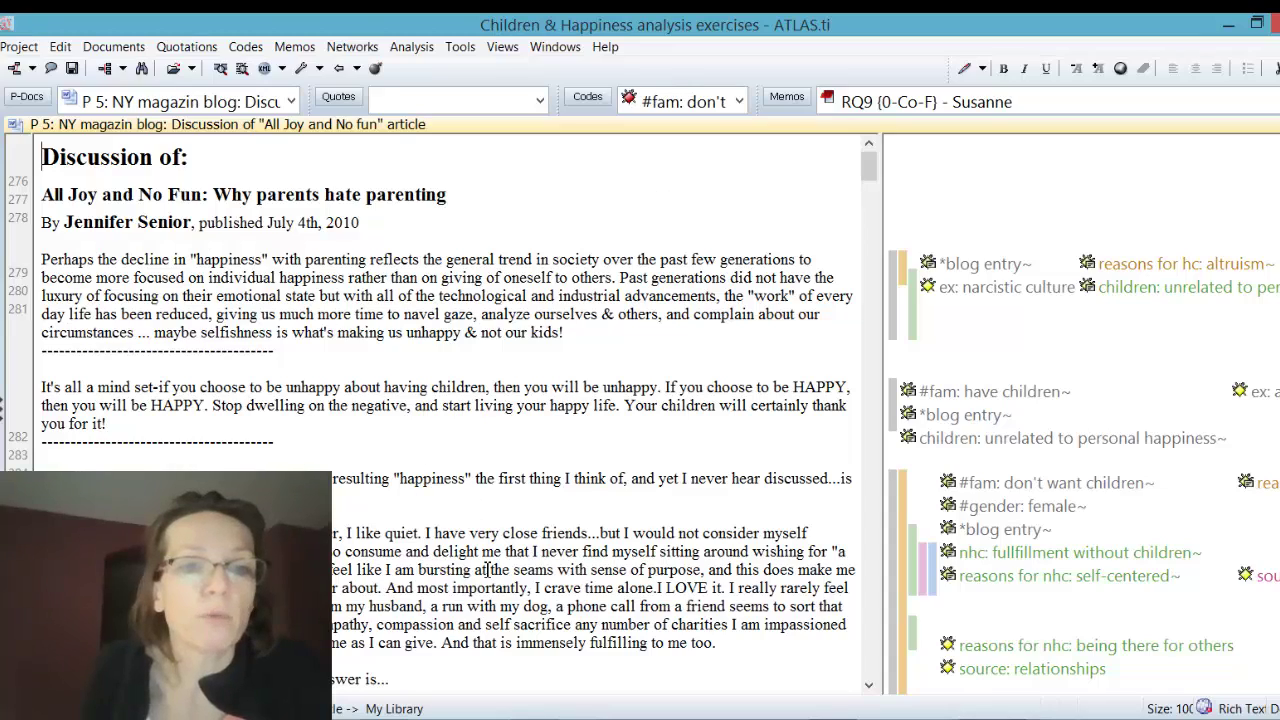
Step: Browse the NY magazin blog entries and widen the coding margin beside the text
{"action": "scroll", "coordinate": [355, 507], "scroll_direction": "down", "scroll_amount": 15}
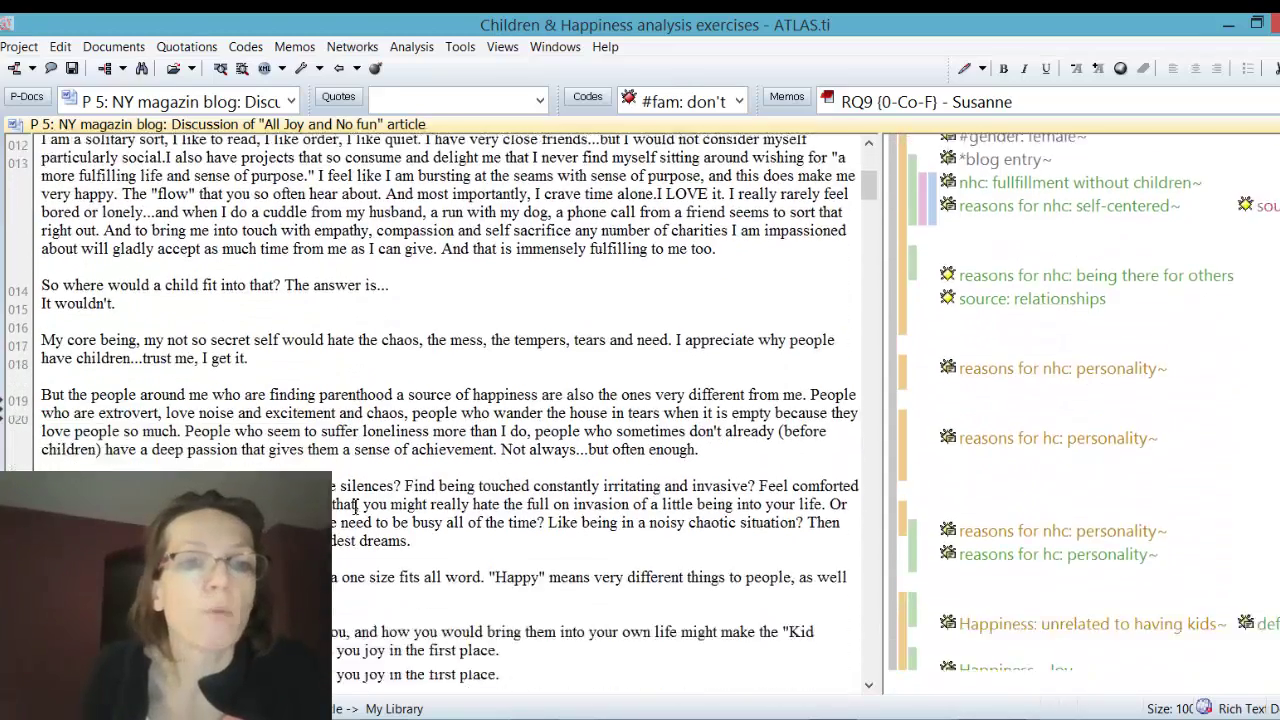
{"action": "scroll", "coordinate": [355, 507], "scroll_direction": "down", "scroll_amount": 6}
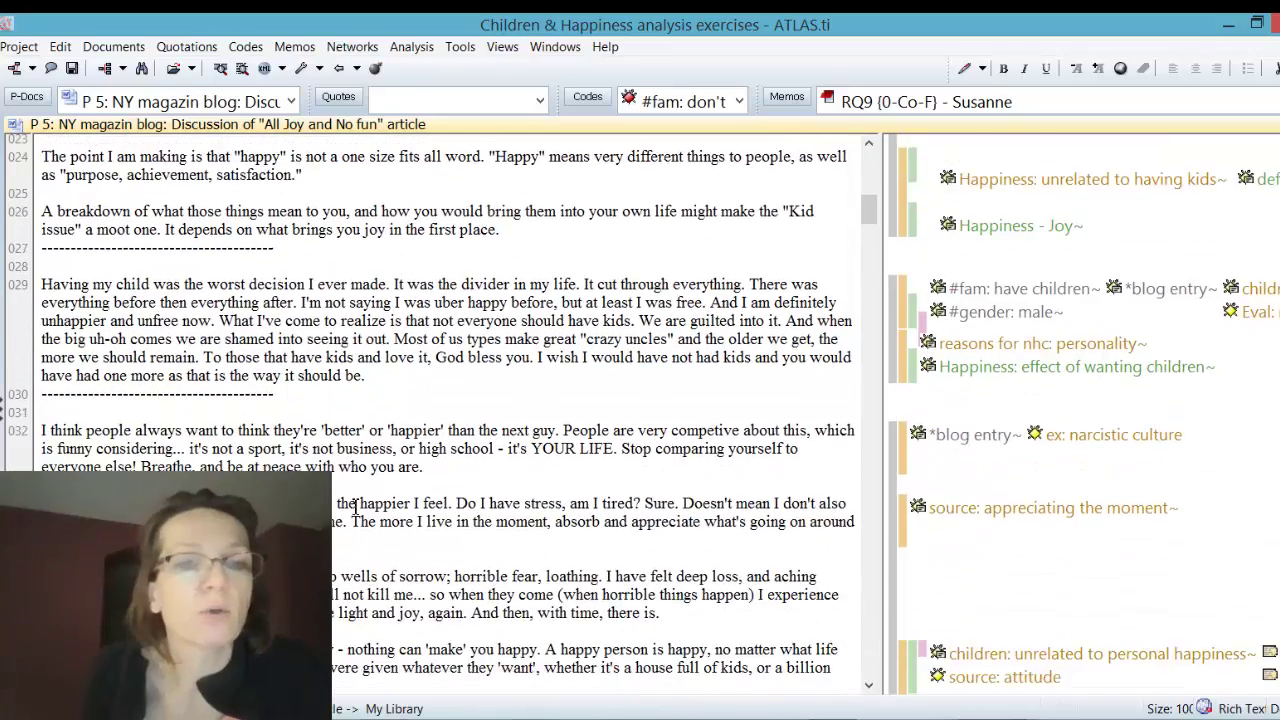
{"action": "scroll", "coordinate": [355, 507], "scroll_direction": "down", "scroll_amount": 2}
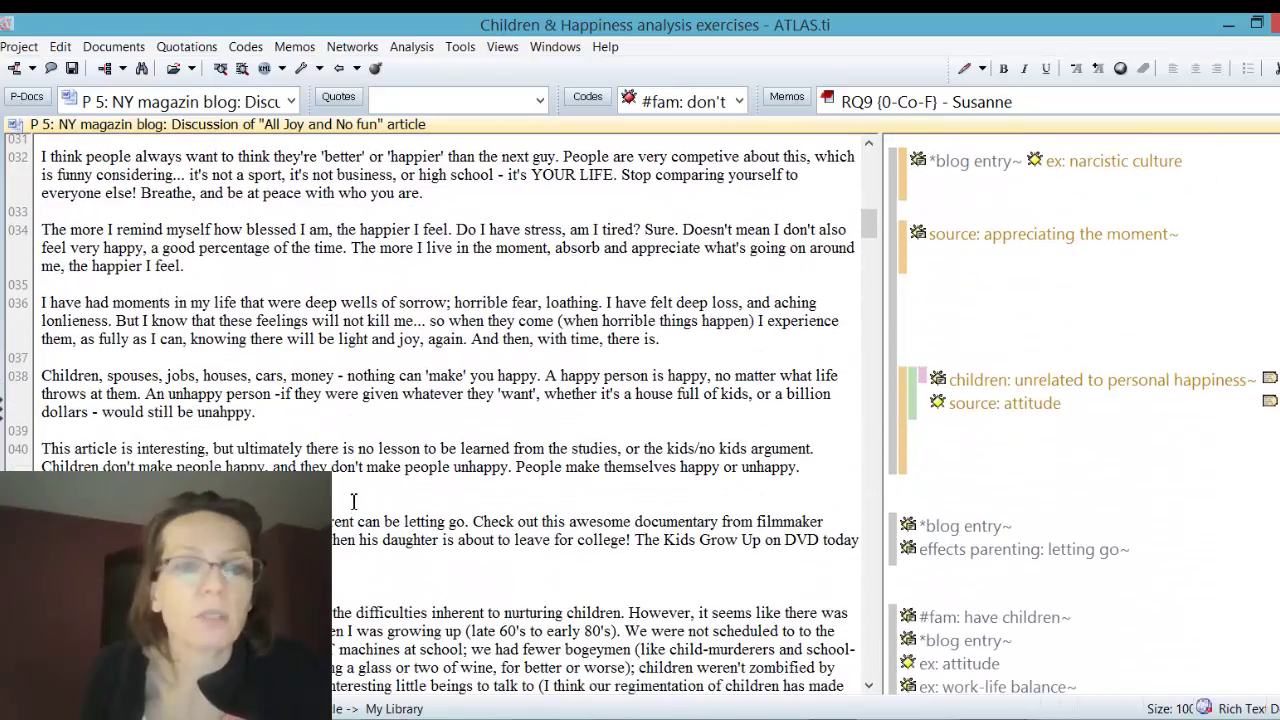
{"action": "scroll", "coordinate": [255, 453], "scroll_direction": "down", "scroll_amount": 2}
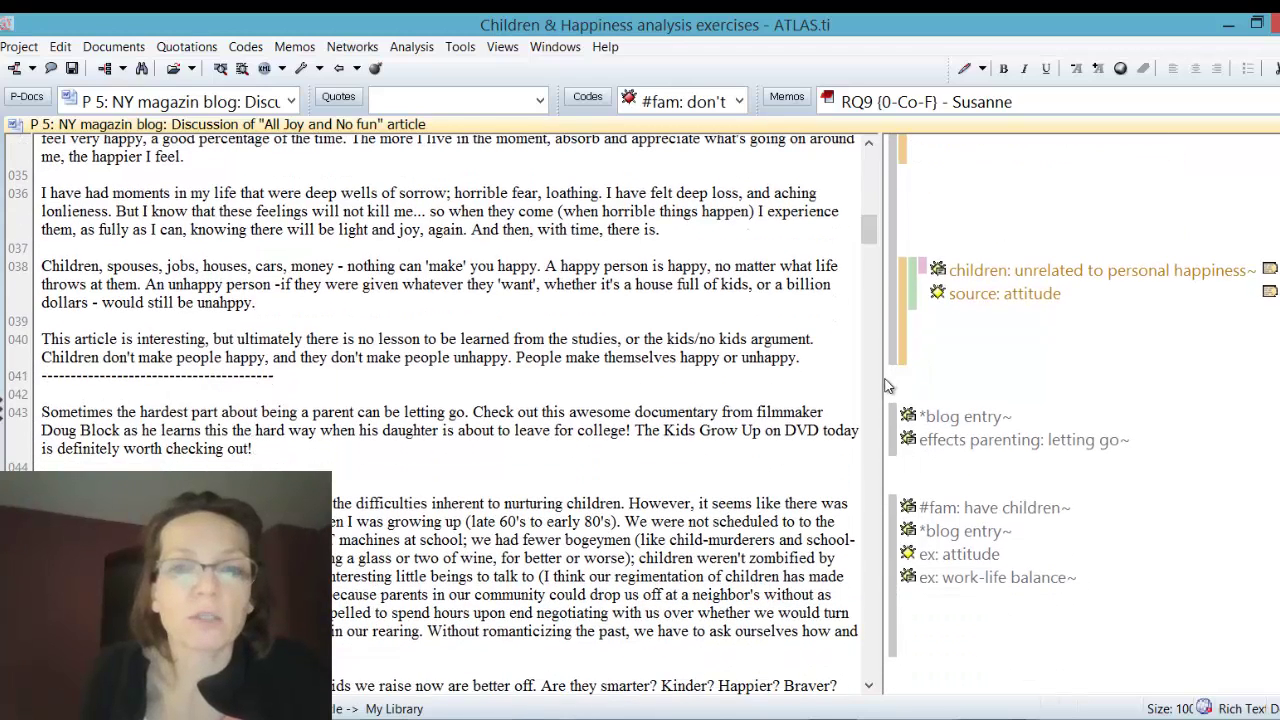
{"action": "left_click_drag", "start_coordinate": [709, 390], "coordinate": [629, 370]}
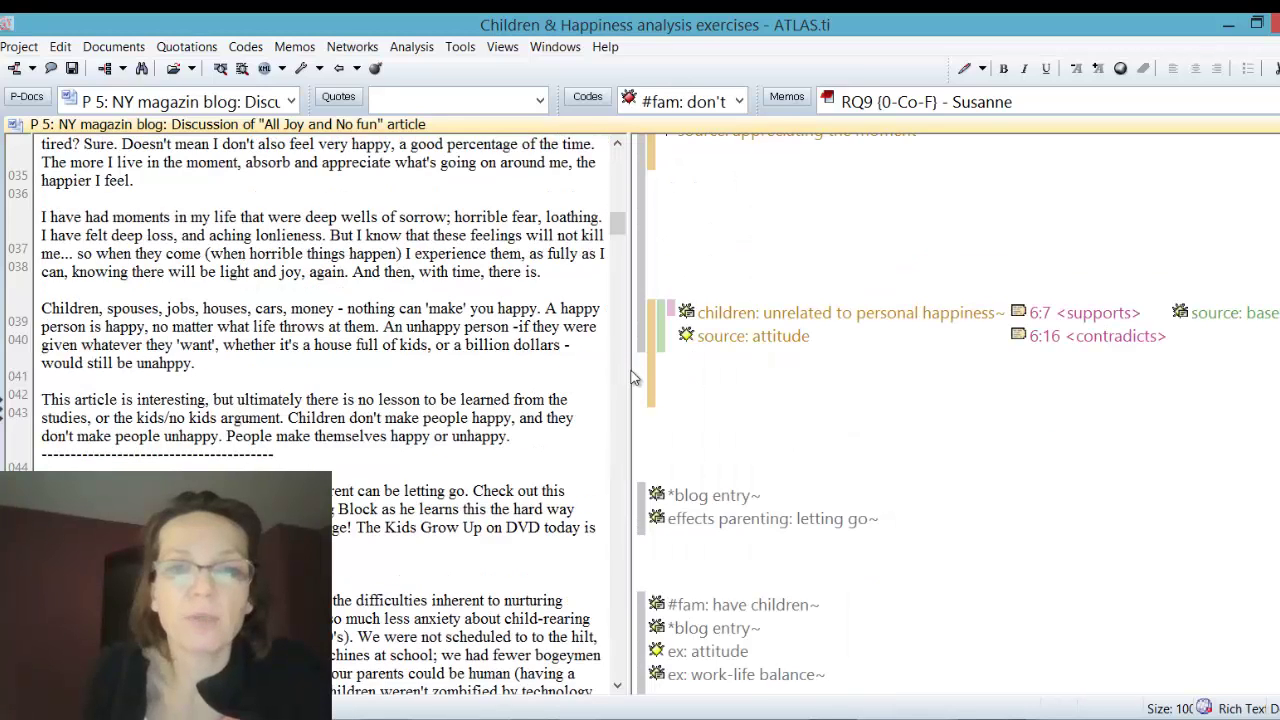
Step: Examine the blog entries coded "#fam: have children" and "#fam: don't want children" by selecting their codes in the margin
{"action": "left_click", "coordinate": [731, 605]}
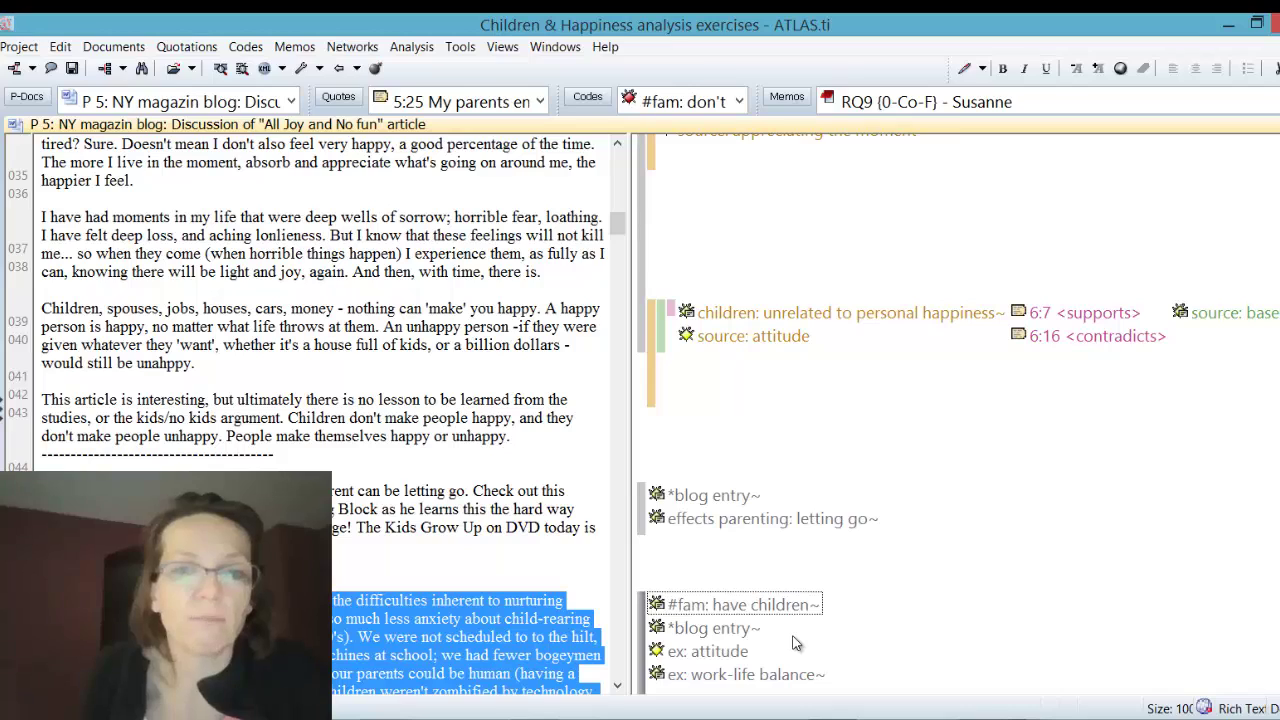
{"action": "scroll", "coordinate": [790, 643], "scroll_direction": "down", "scroll_amount": 9}
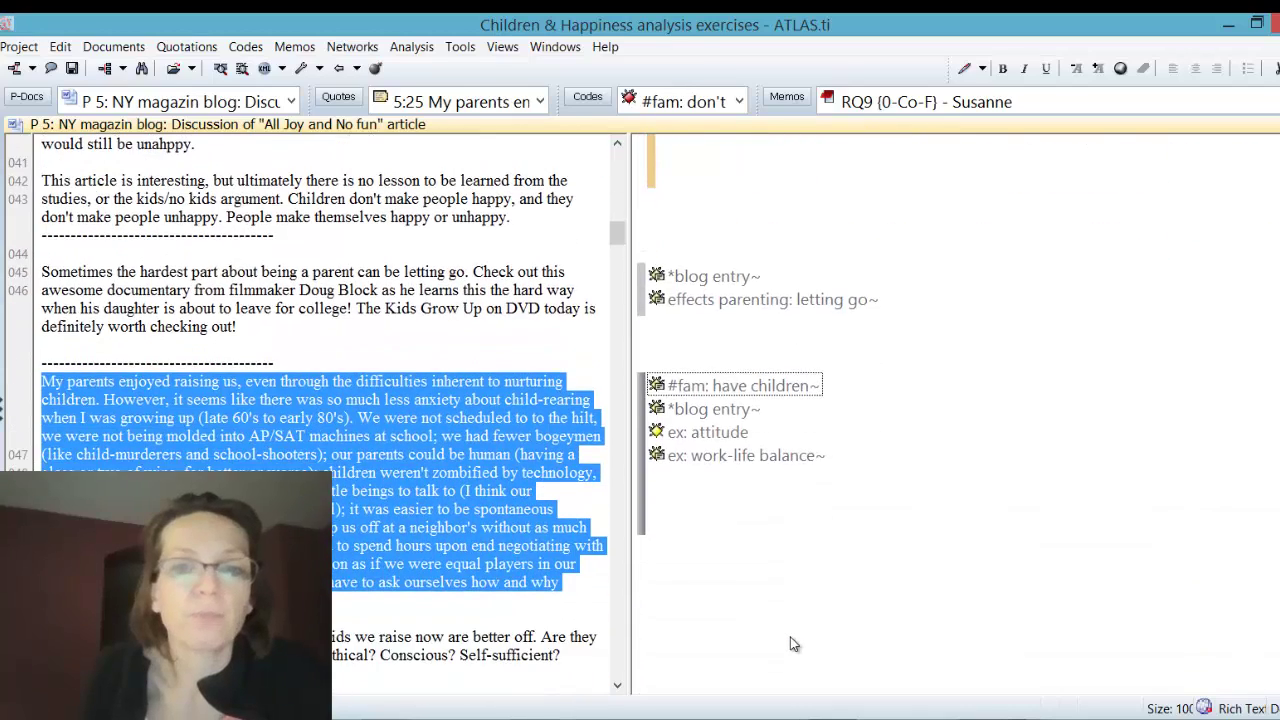
{"action": "left_click", "coordinate": [757, 484]}
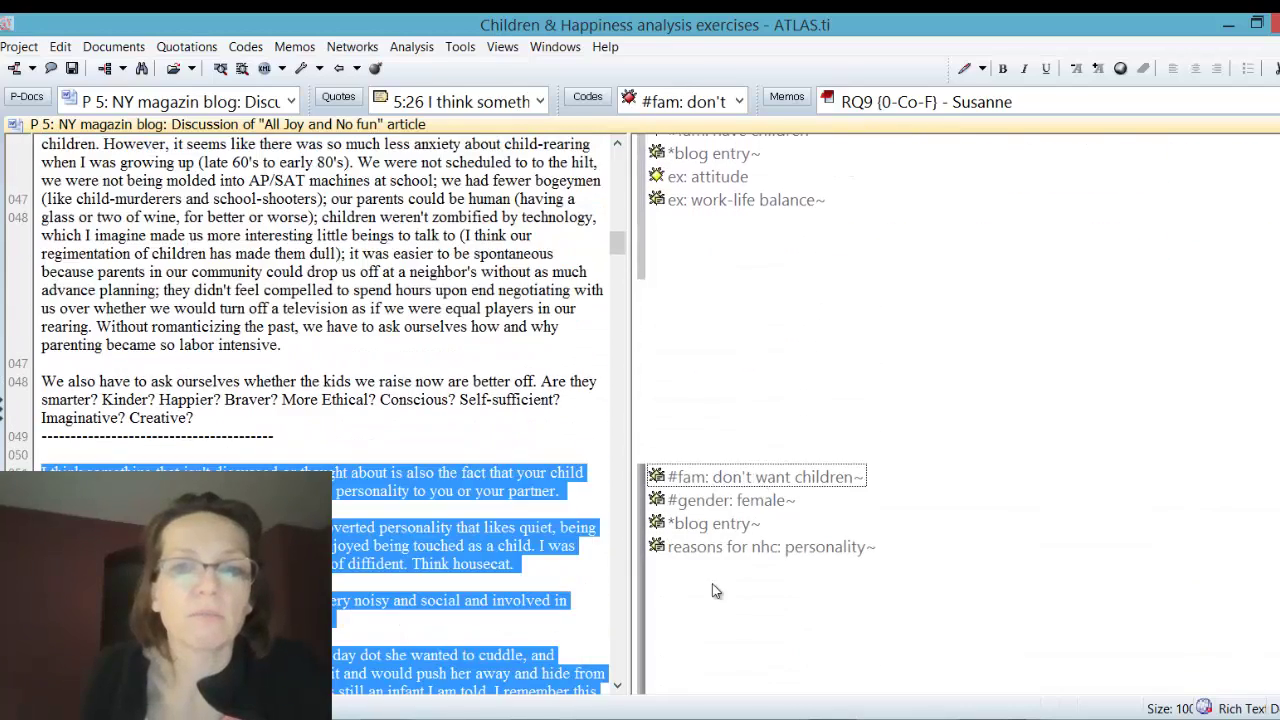
{"action": "scroll", "coordinate": [712, 583], "scroll_direction": "down", "scroll_amount": 11}
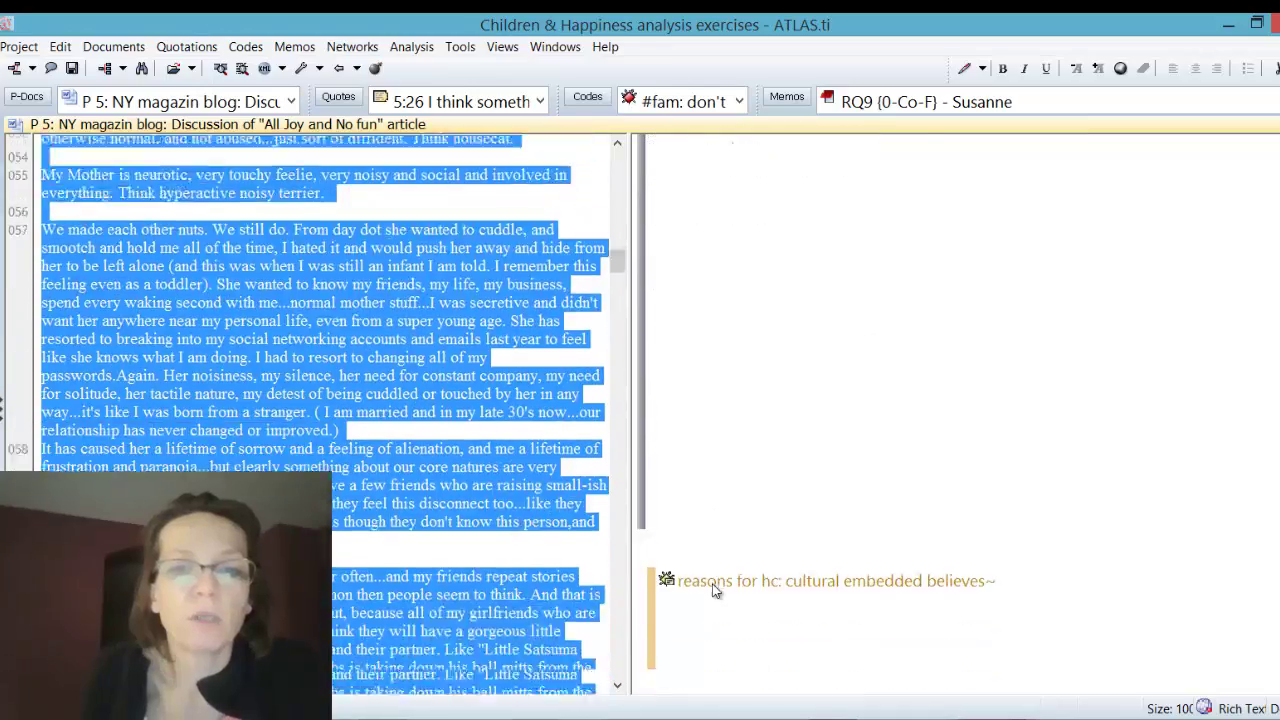
{"action": "scroll", "coordinate": [712, 583], "scroll_direction": "down", "scroll_amount": 4}
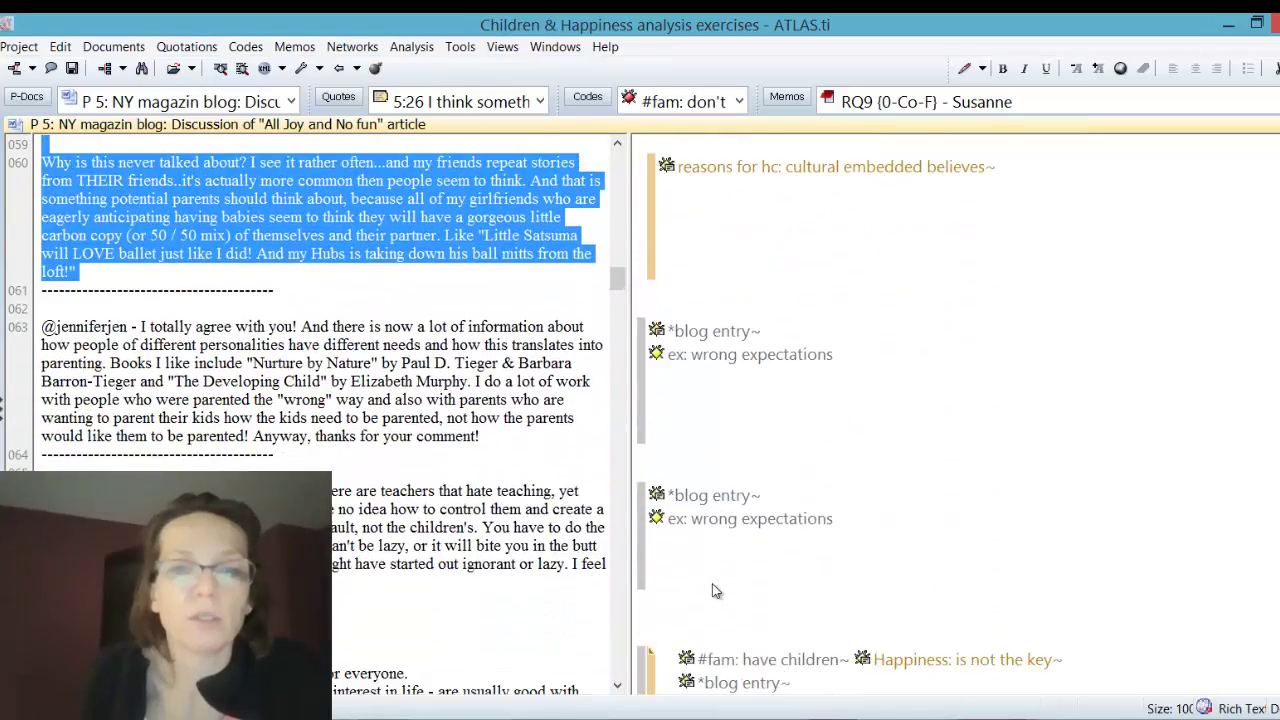
{"action": "scroll", "coordinate": [716, 591], "scroll_direction": "down", "scroll_amount": 2}
{"action": "left_click", "coordinate": [718, 548]}
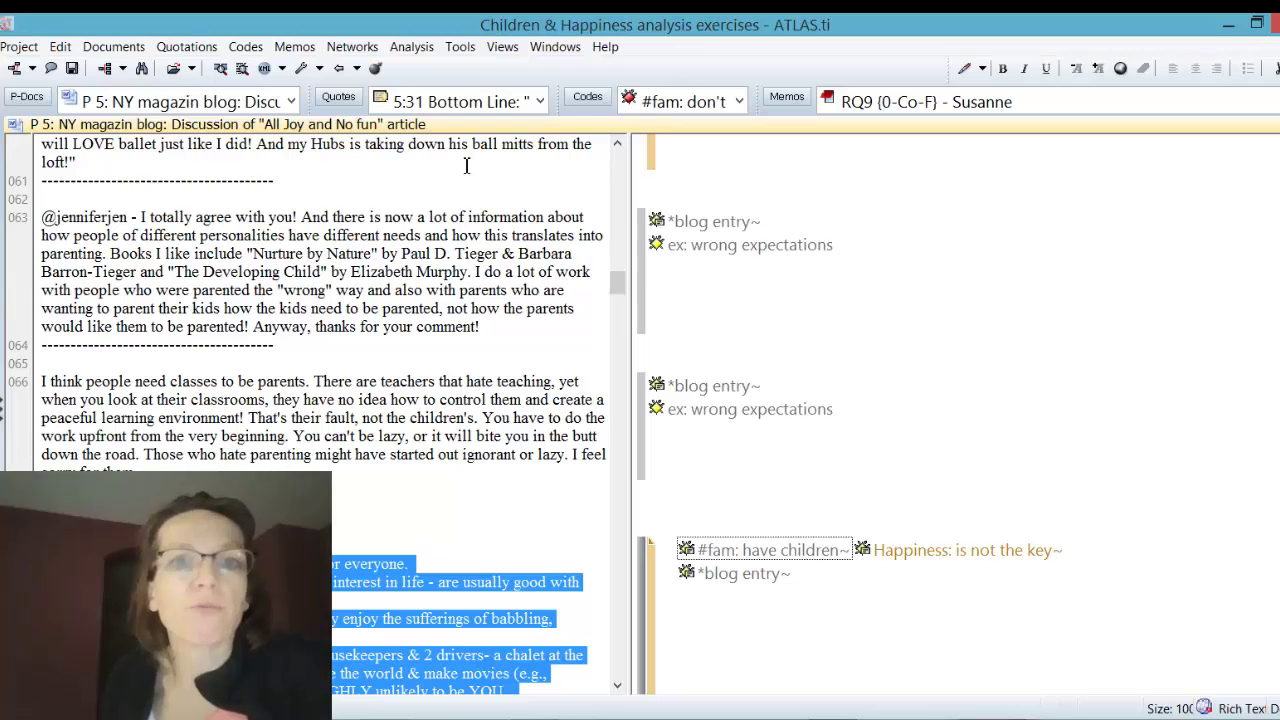
Step: Delete the existing red code "#fam: don't have children" in the Code Manager and close the manager
{"action": "left_click", "coordinate": [587, 96]}
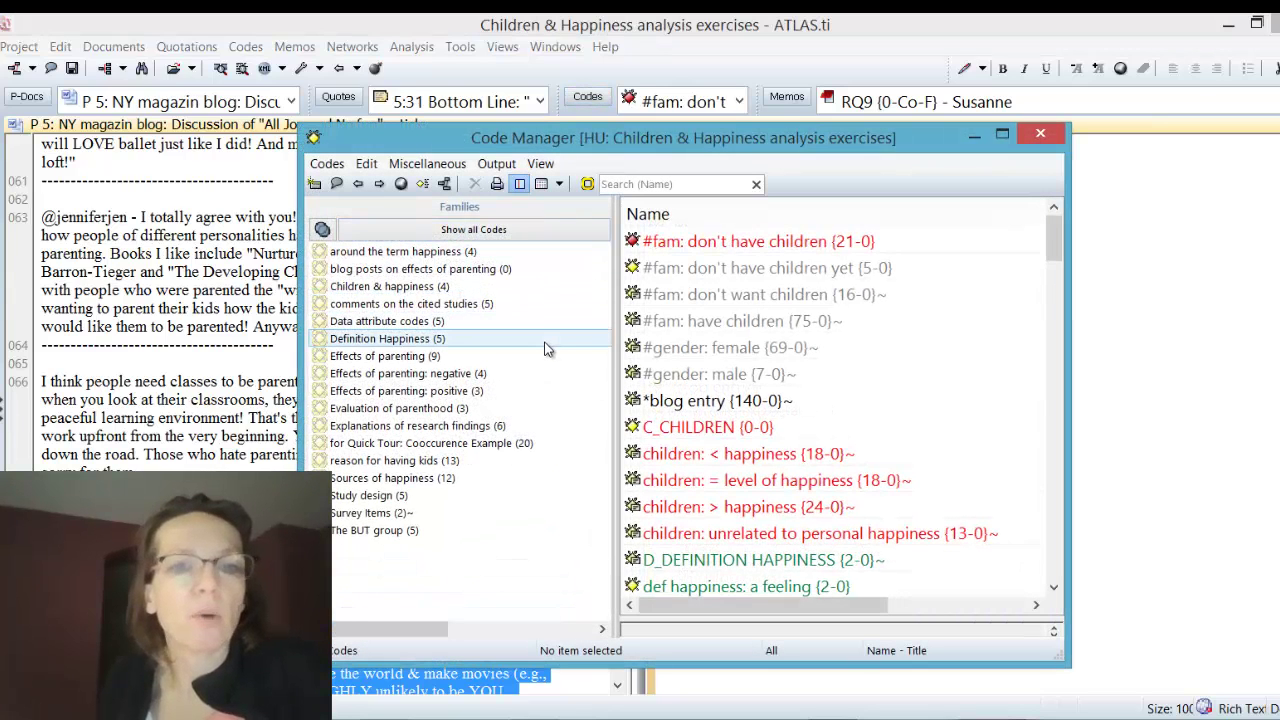
{"action": "left_click_drag", "start_coordinate": [1058, 248], "coordinate": [1062, 277]}
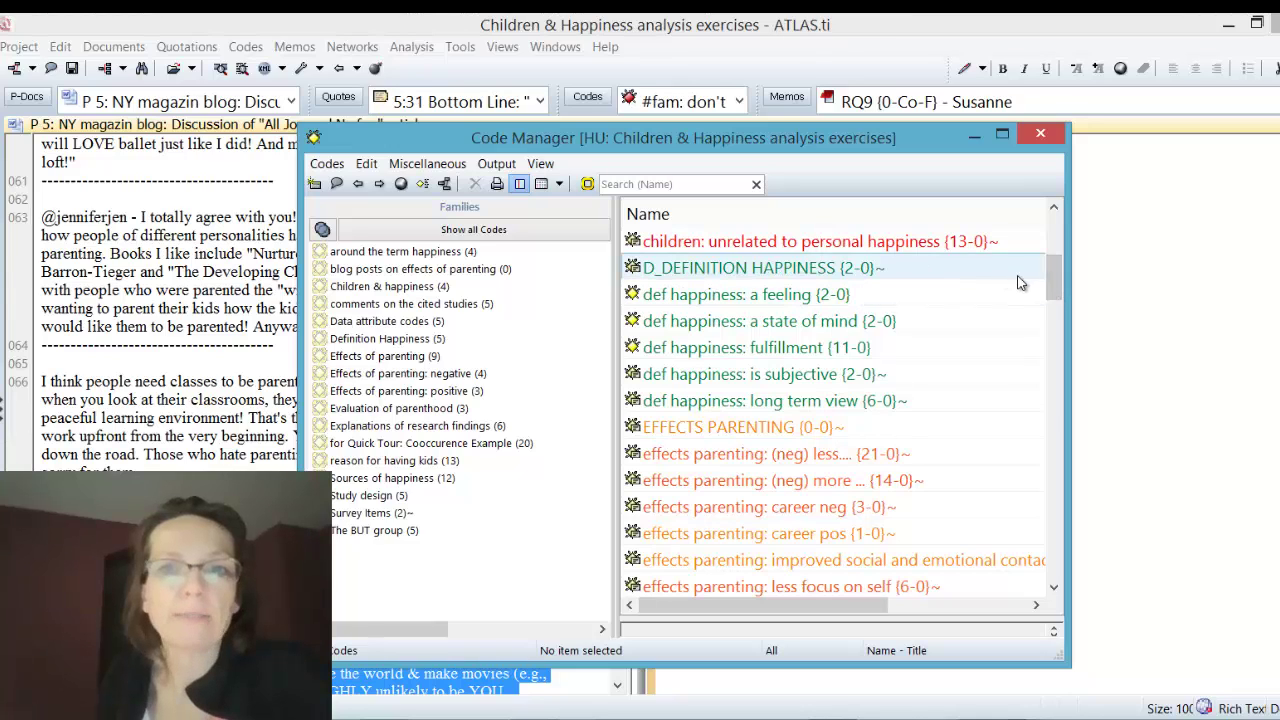
{"action": "left_click_drag", "start_coordinate": [1057, 293], "coordinate": [1056, 258]}
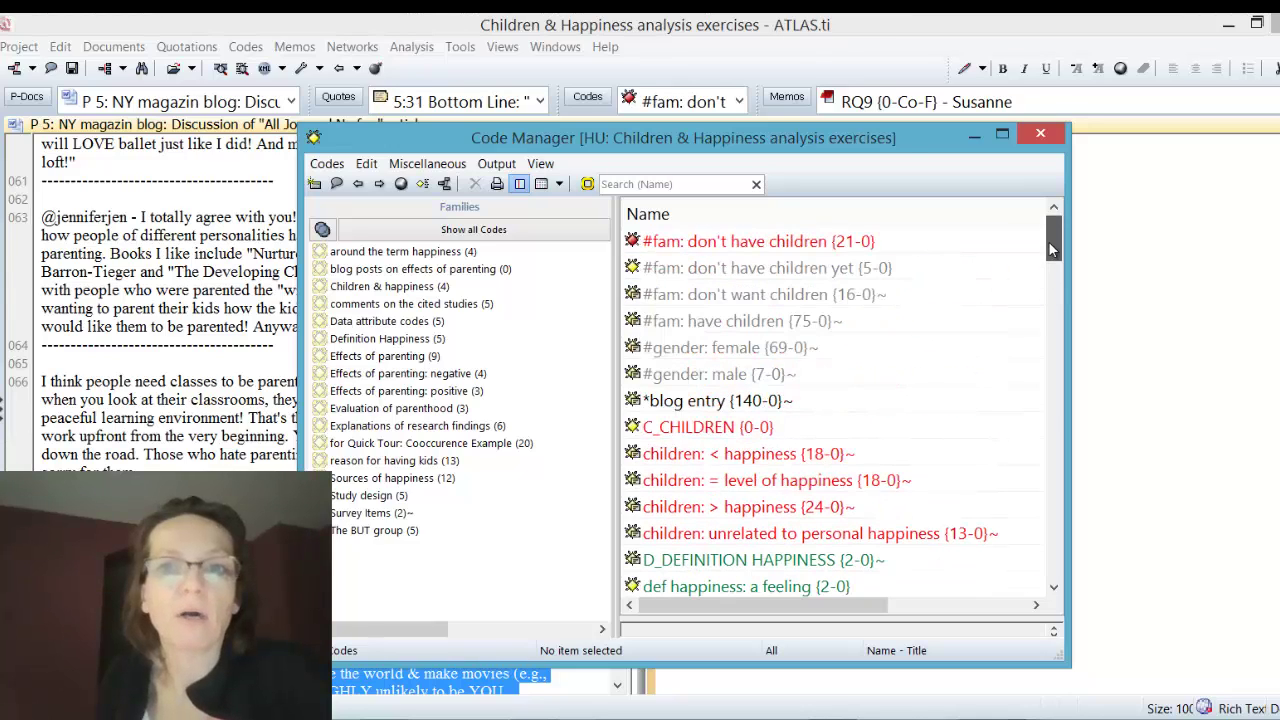
{"action": "left_click", "coordinate": [786, 241]}
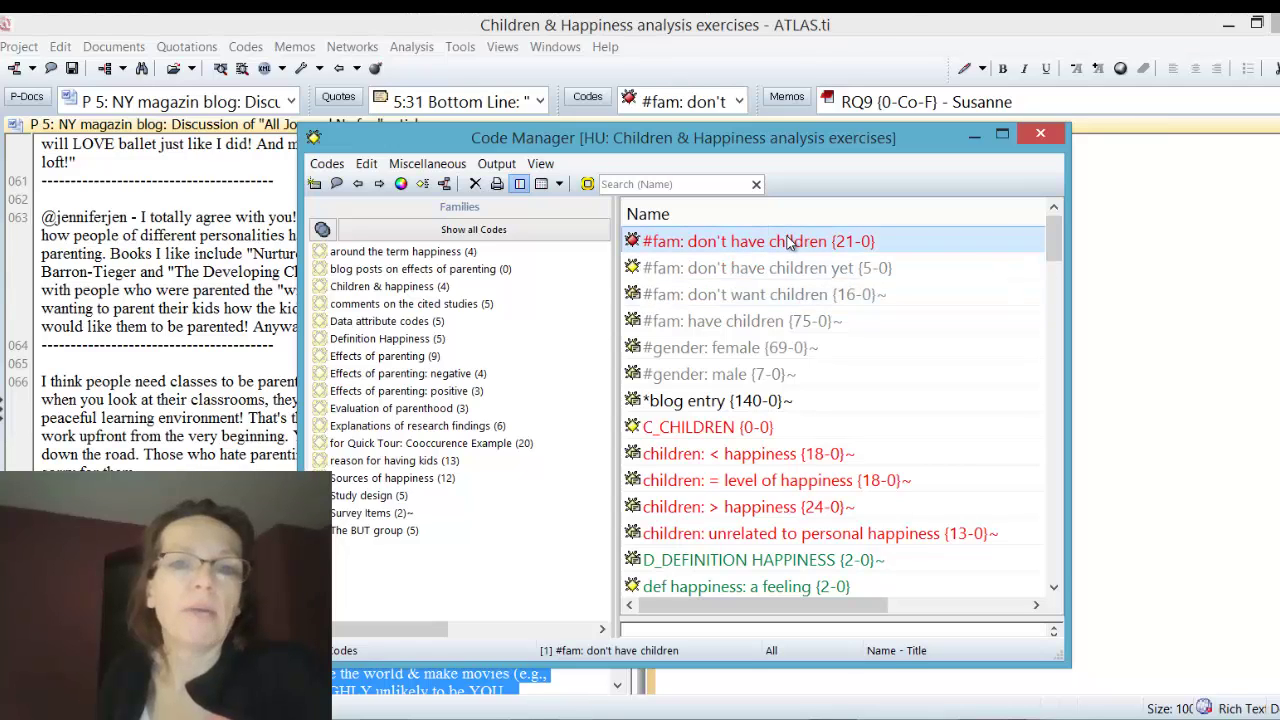
{"action": "right_click", "coordinate": [789, 242]}
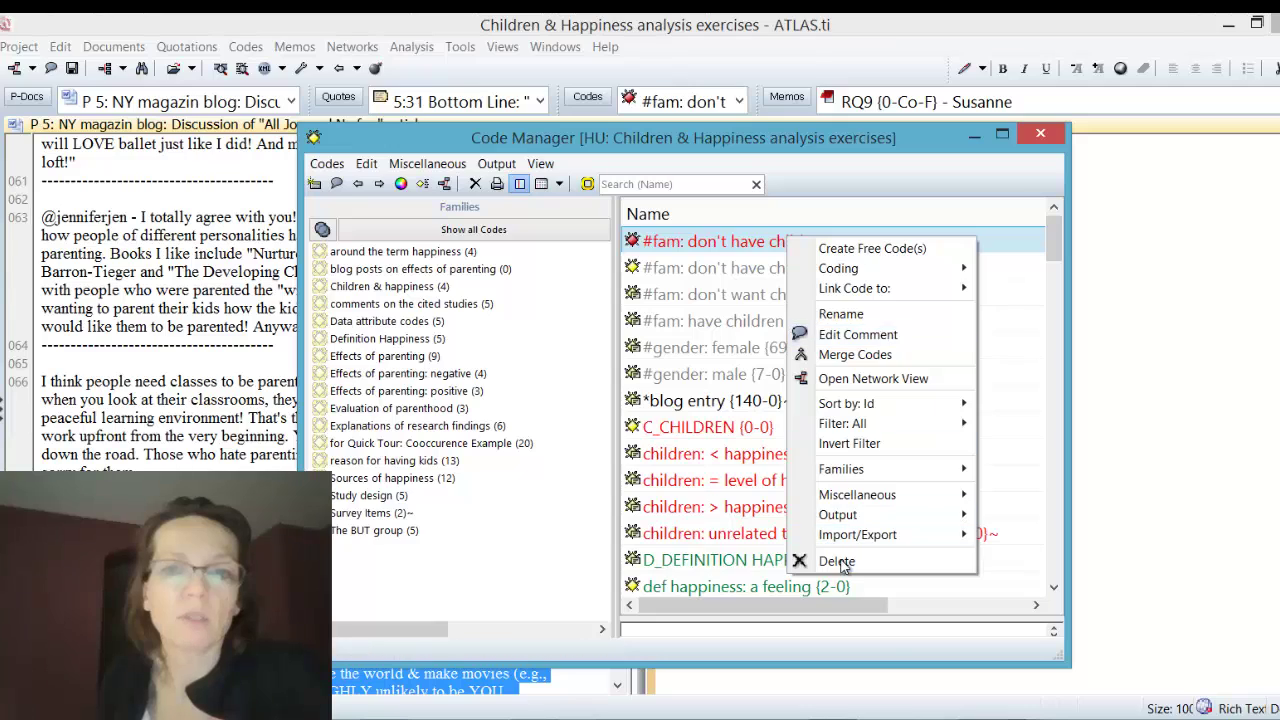
{"action": "left_click", "coordinate": [836, 561]}
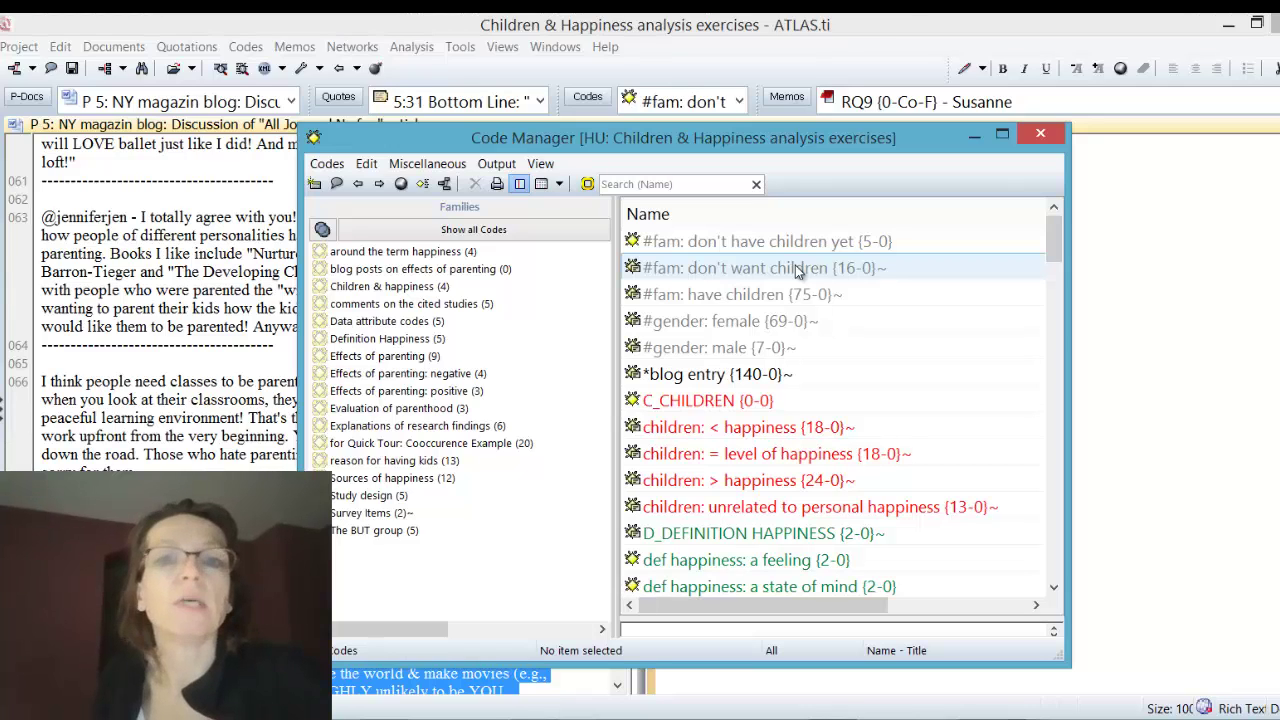
{"action": "left_click", "coordinate": [1040, 133]}
Step: Build a Query Tool query combining "#fam: don't have children yet" and "#fam: don't want children" with the OR operator
{"action": "left_click", "coordinate": [141, 68]}
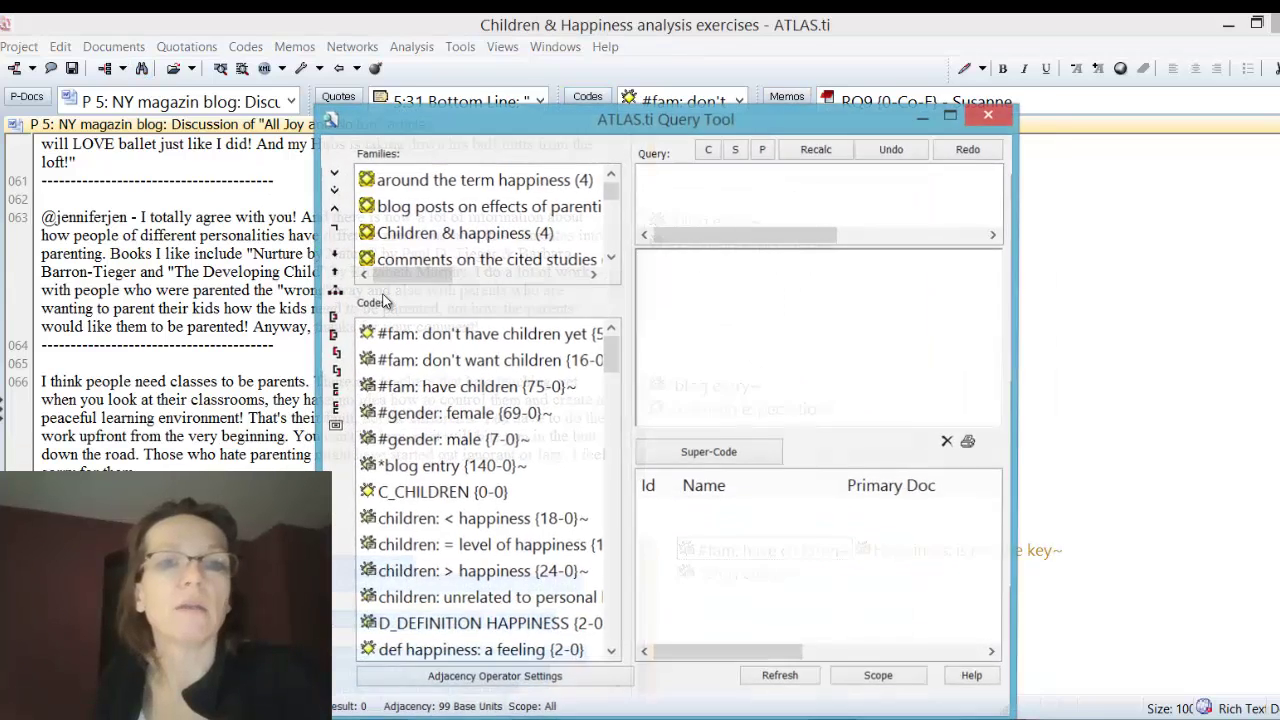
{"action": "double_click", "coordinate": [510, 335]}
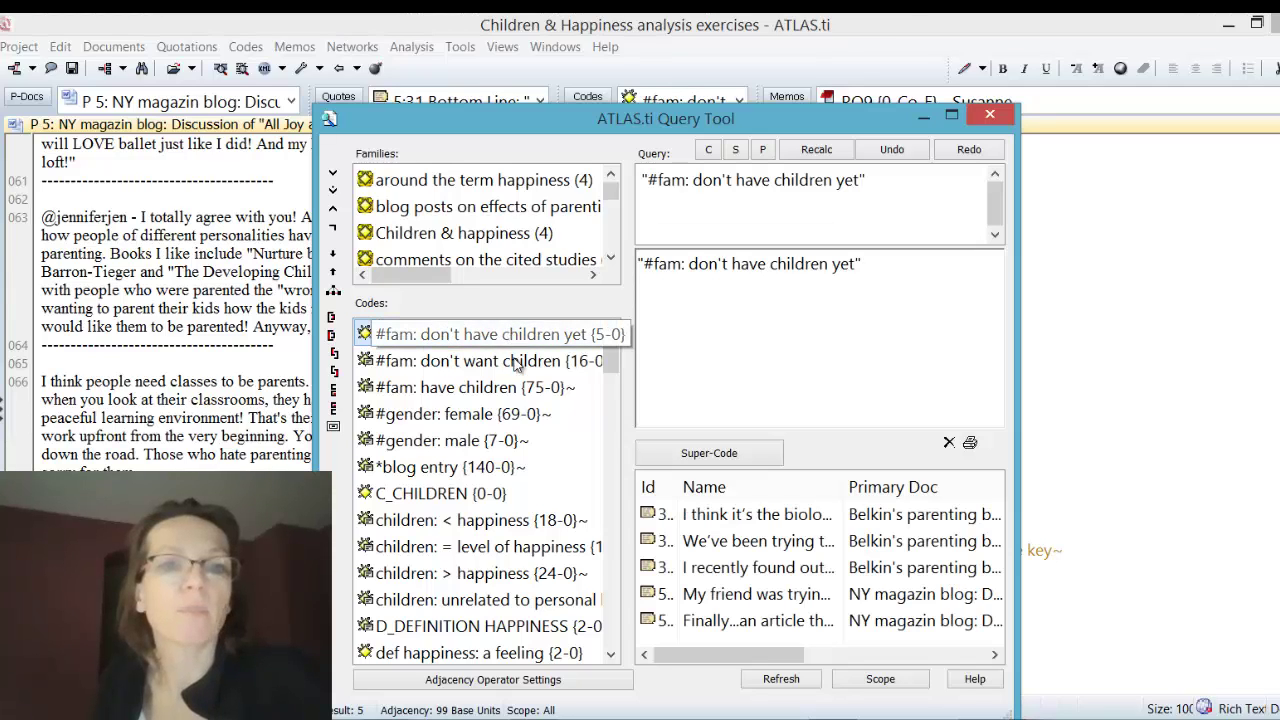
{"action": "double_click", "coordinate": [516, 362]}
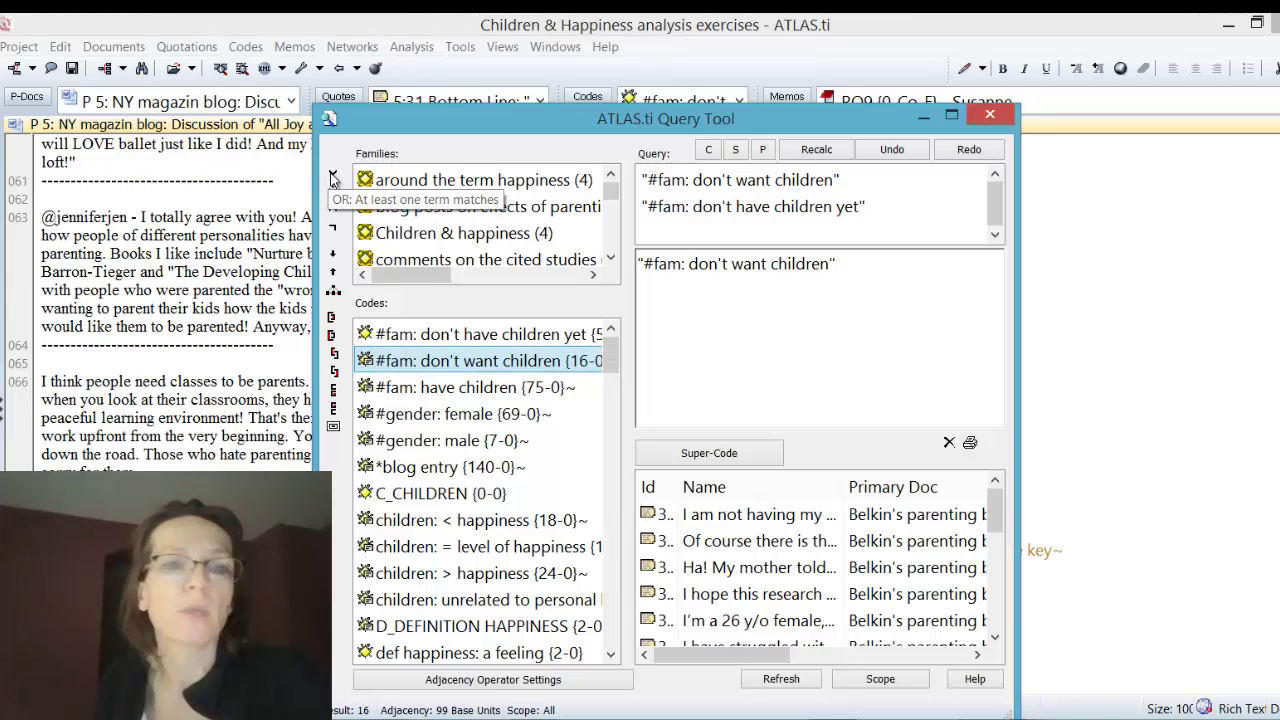
{"action": "left_click", "coordinate": [333, 177]}
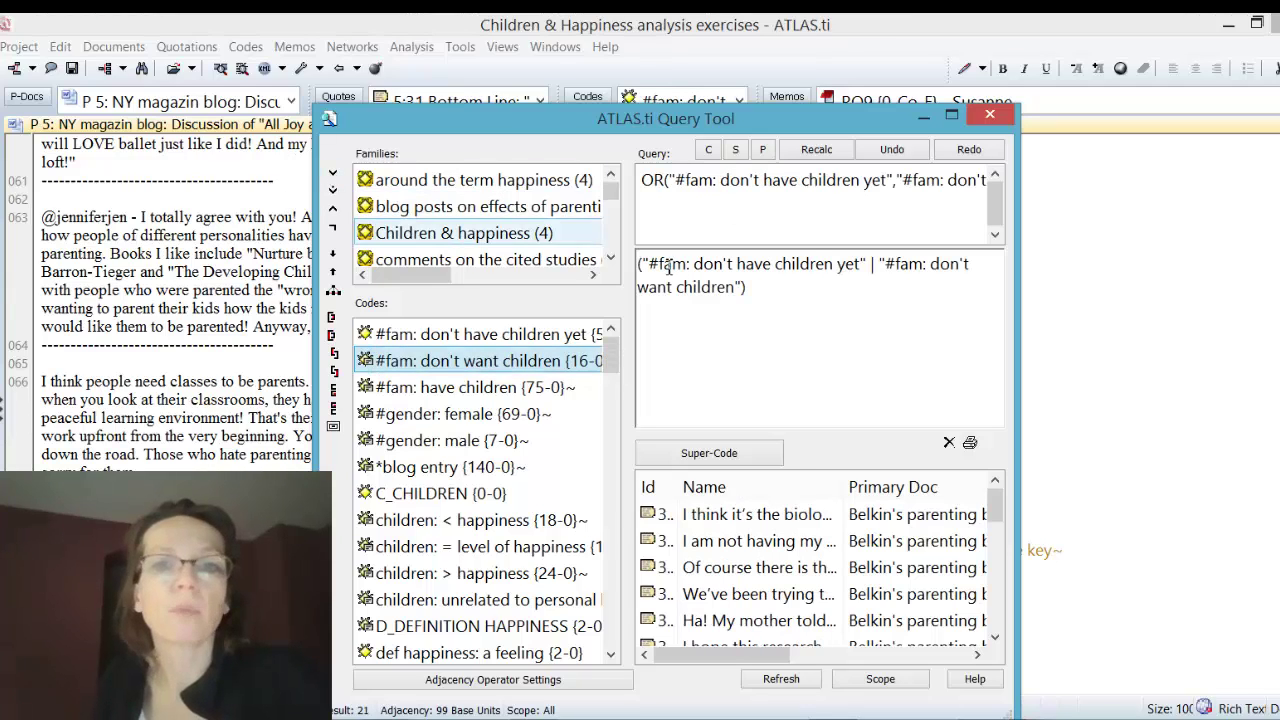
{"action": "left_click_drag", "start_coordinate": [746, 288], "coordinate": [600, 260]}
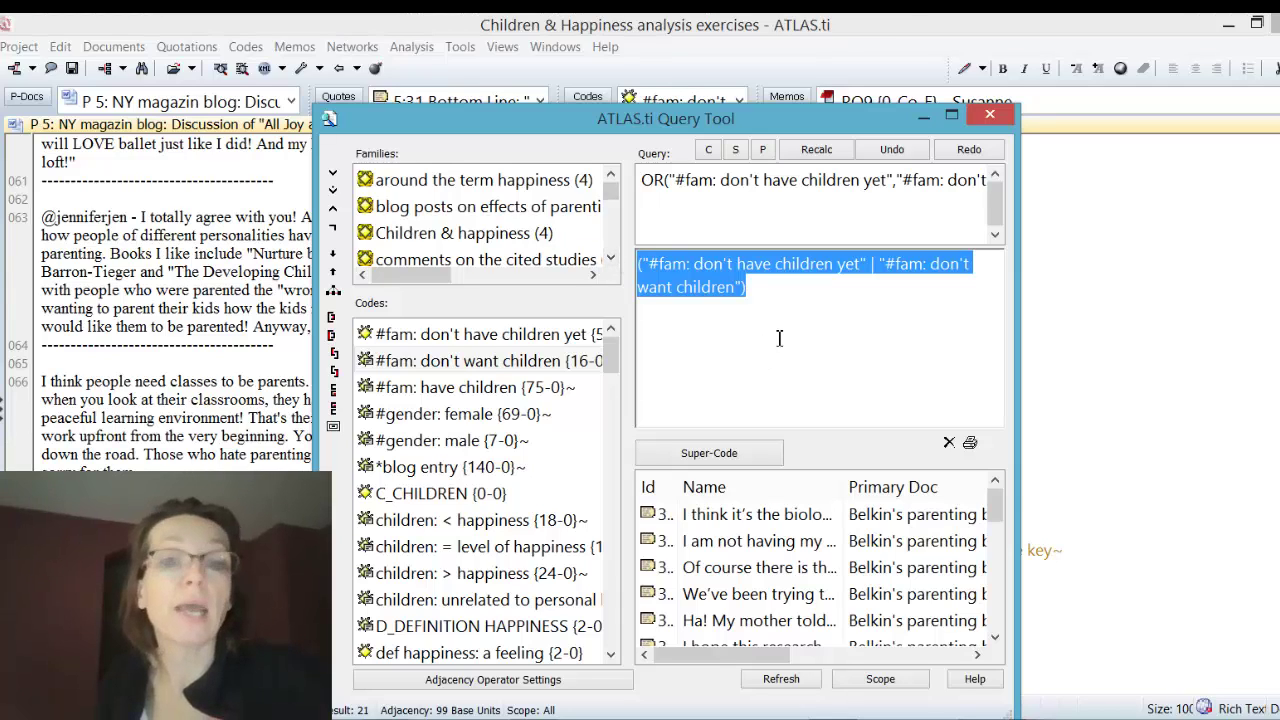
Step: Save the query as a super code named "#fam: without children", clear the query and close the Query Tool
{"action": "left_click", "coordinate": [737, 452]}
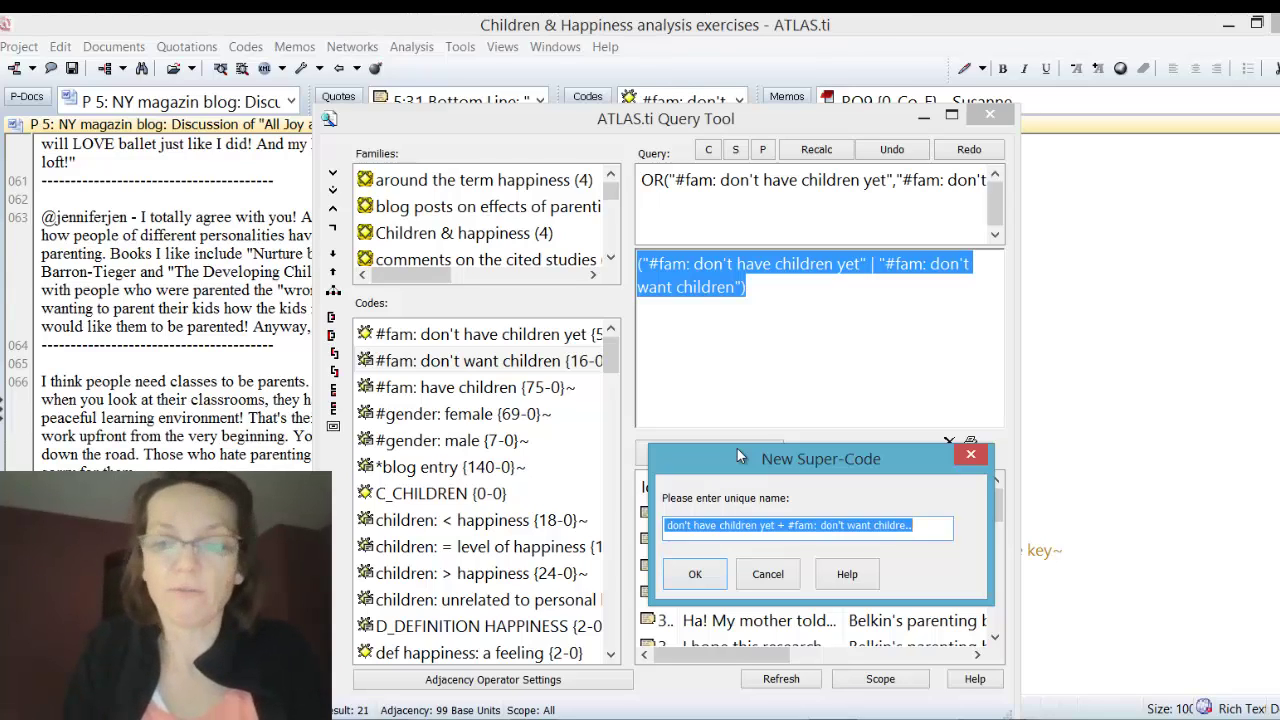
{"action": "type", "text": "#"}
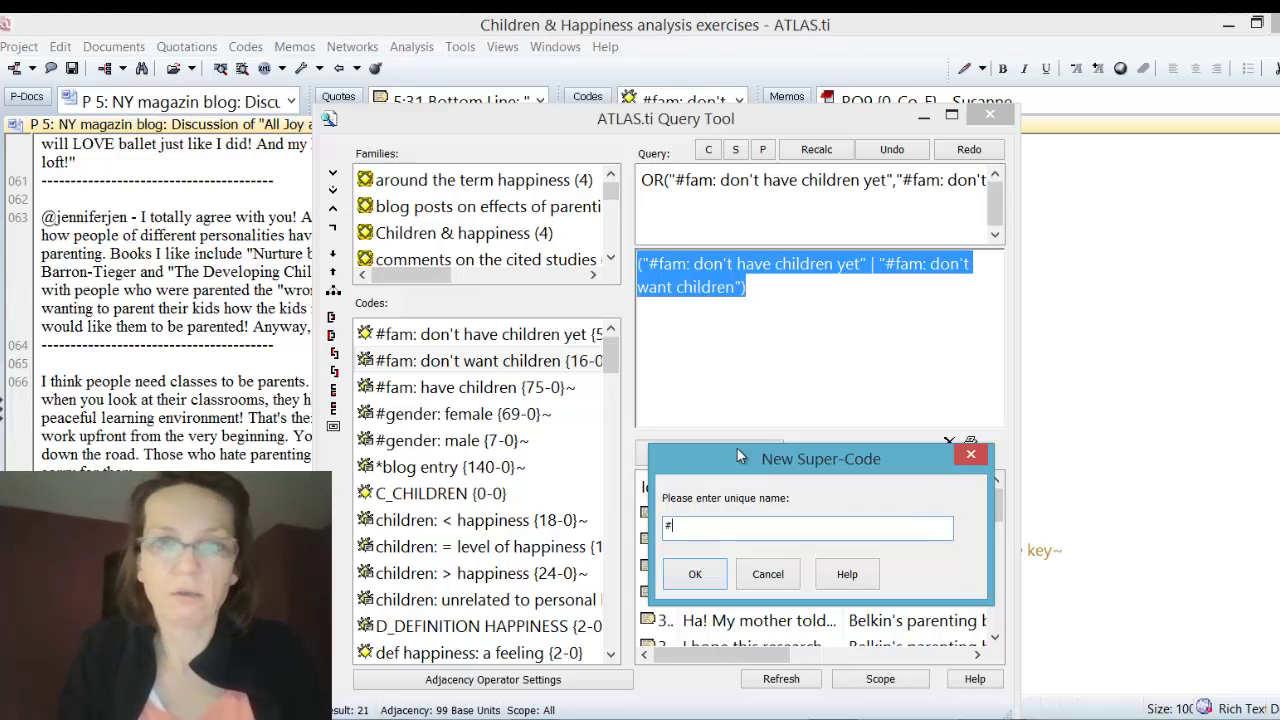
{"action": "type", "text": "fam"}
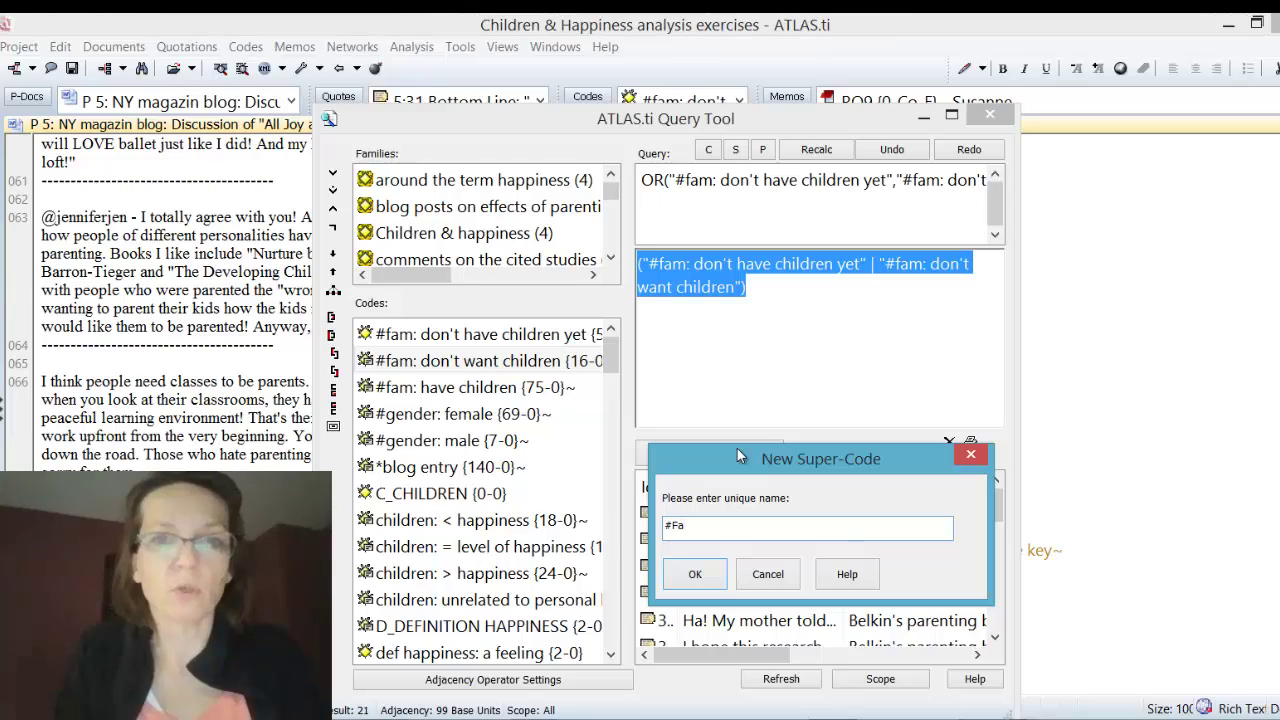
{"action": "key", "text": "BackSpace"}
{"action": "key", "text": "BackSpace"}
{"action": "key", "text": "BackSpace"}
{"action": "type", "text": "fam: "}
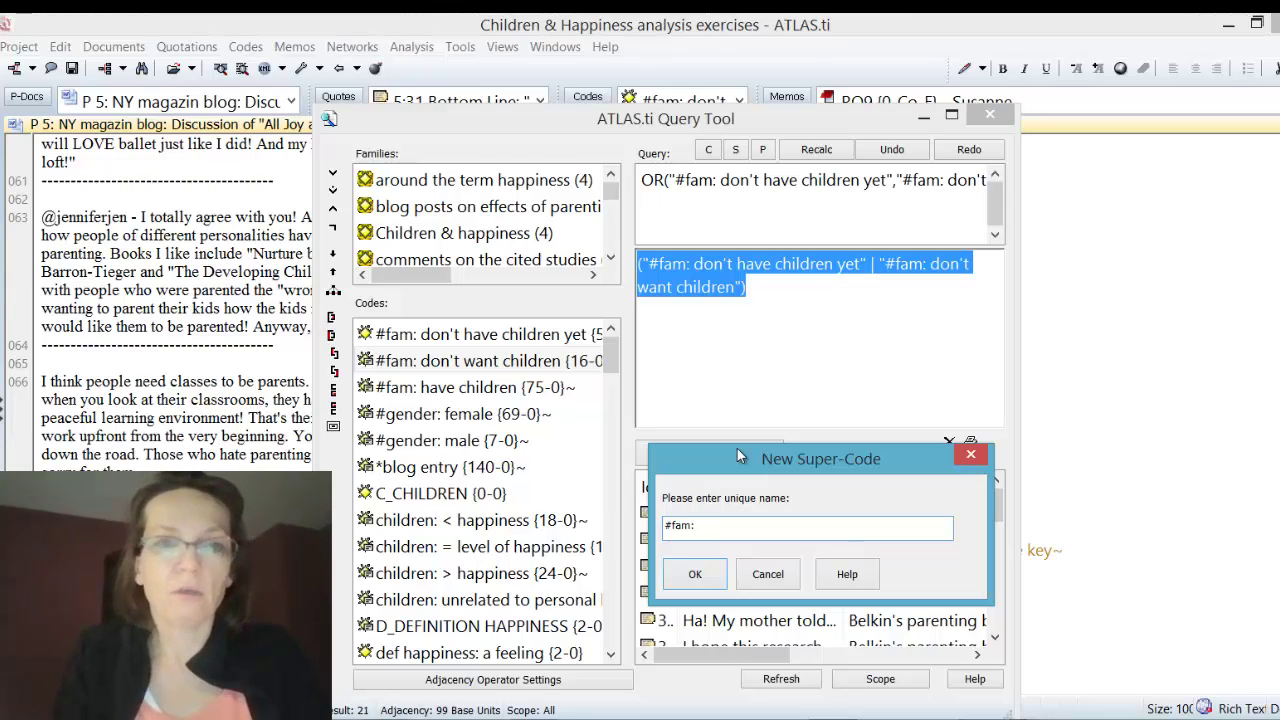
{"action": "type", "text": "without"}
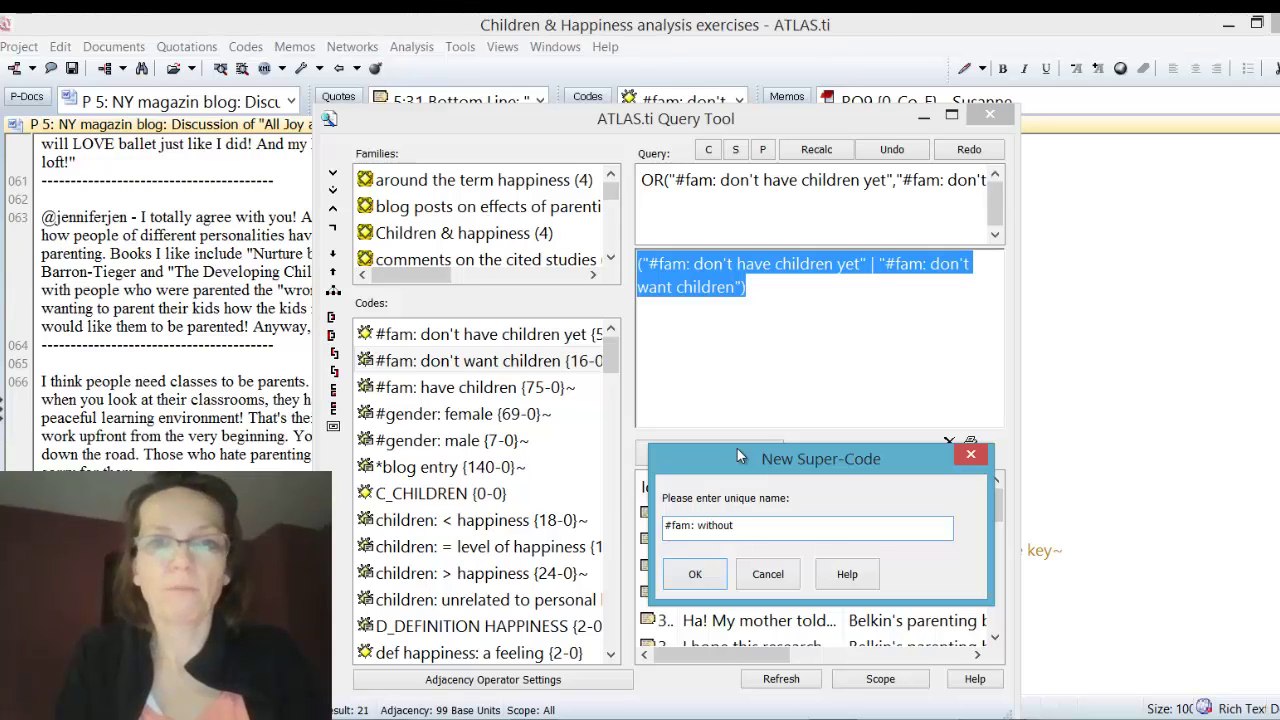
{"action": "type", "text": " children"}
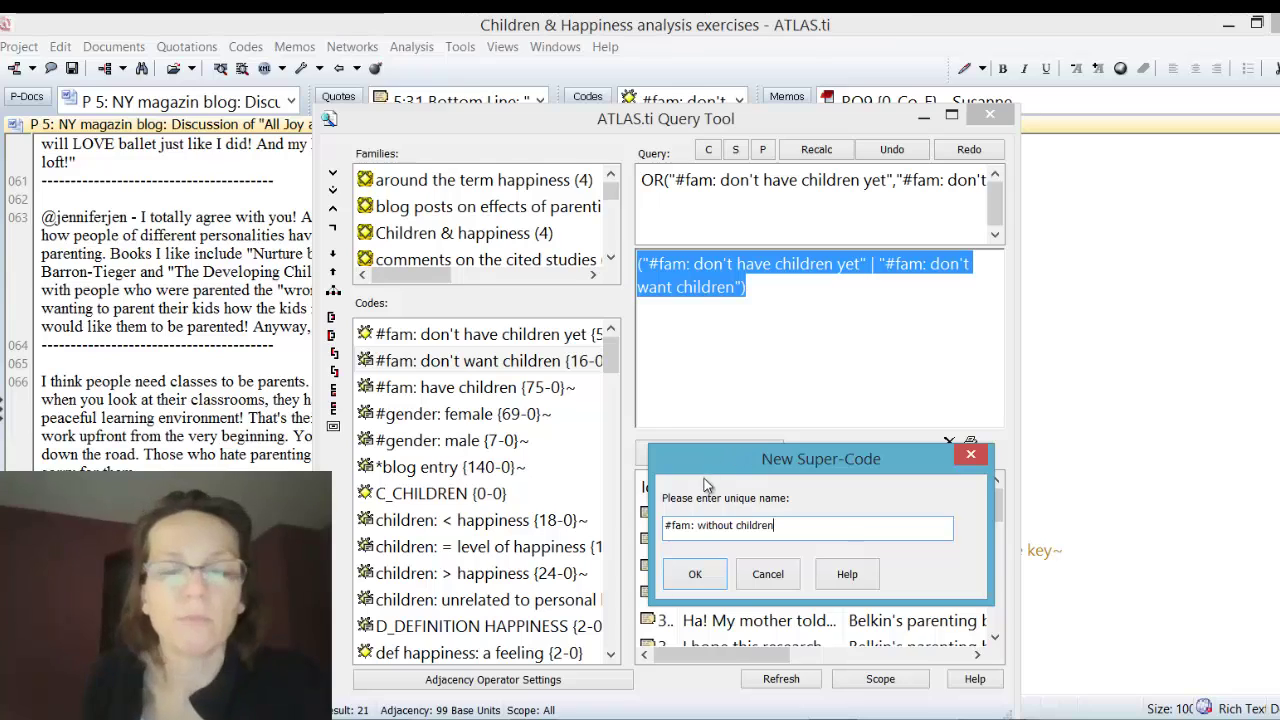
{"action": "left_click", "coordinate": [695, 576]}
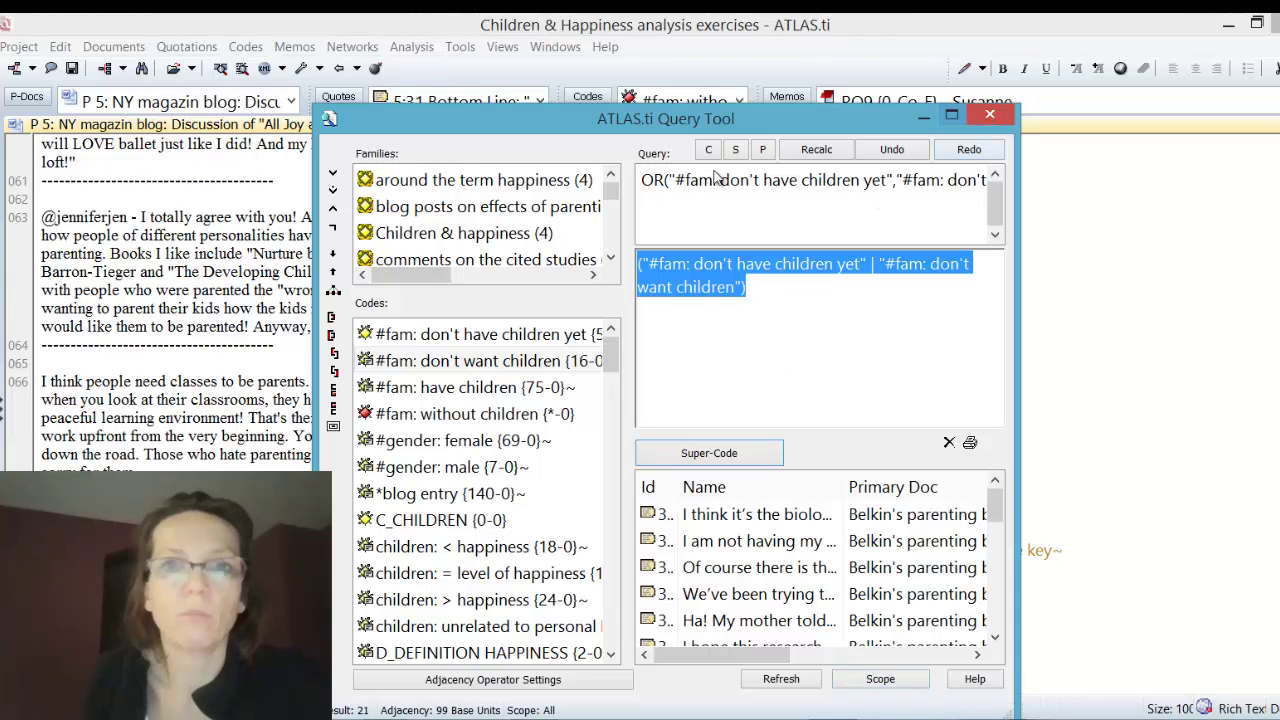
{"action": "key", "text": "c"}
{"action": "left_click", "coordinate": [1000, 118]}
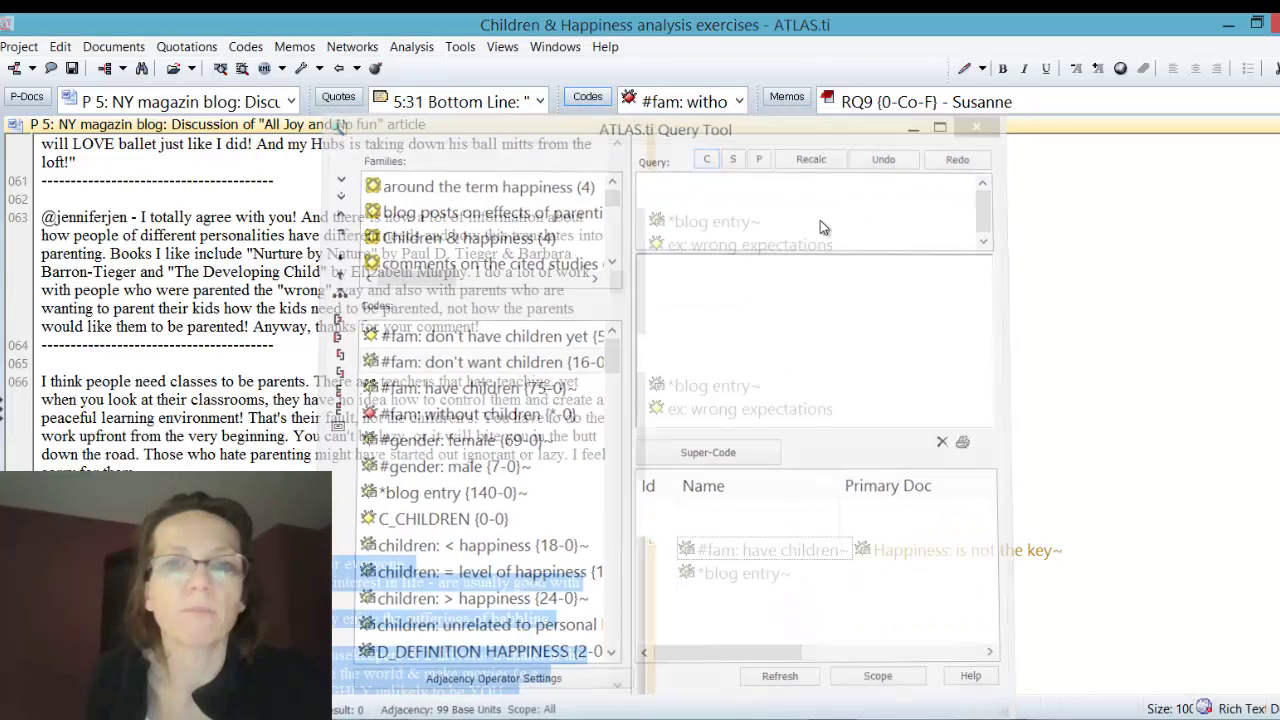
Step: Create a code family named RQ1 from "#fam: have children", "#fam: without children" and the five "def happiness" codes in the Code Manager
{"action": "left_click", "coordinate": [587, 96]}
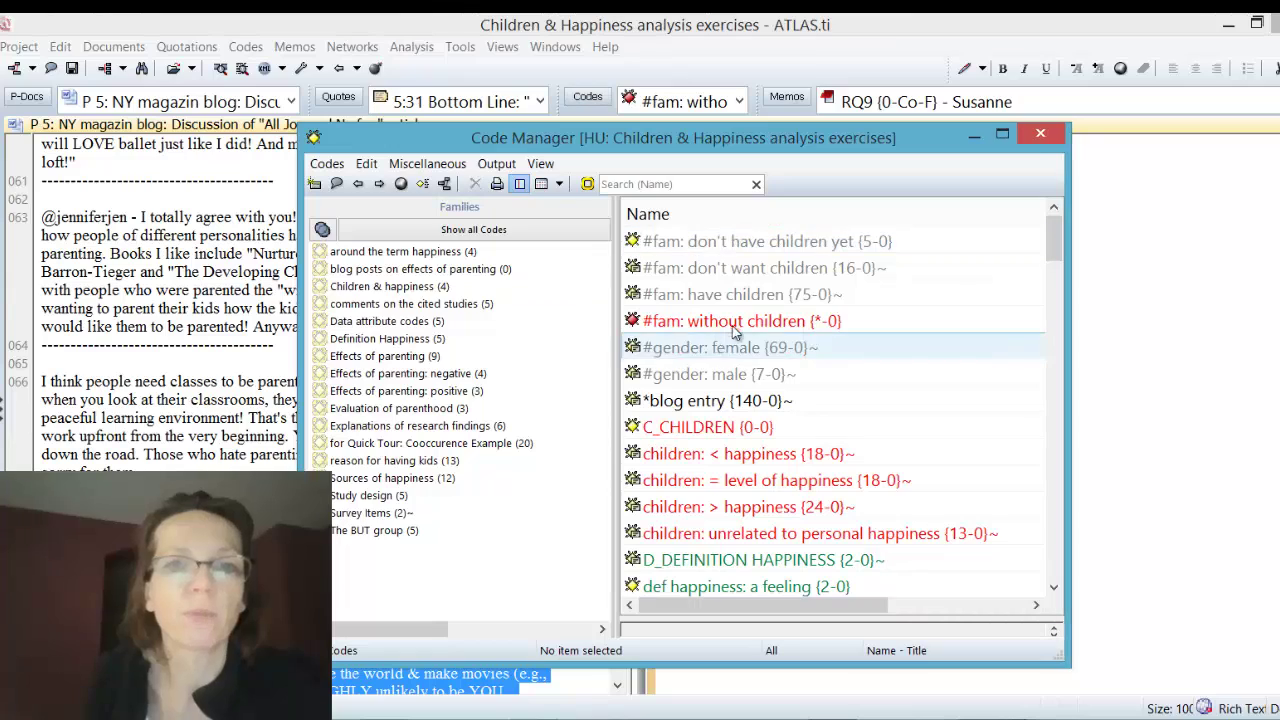
{"action": "left_click", "coordinate": [830, 296]}
{"action": "left_click", "coordinate": [830, 318], "text": "ctrl"}
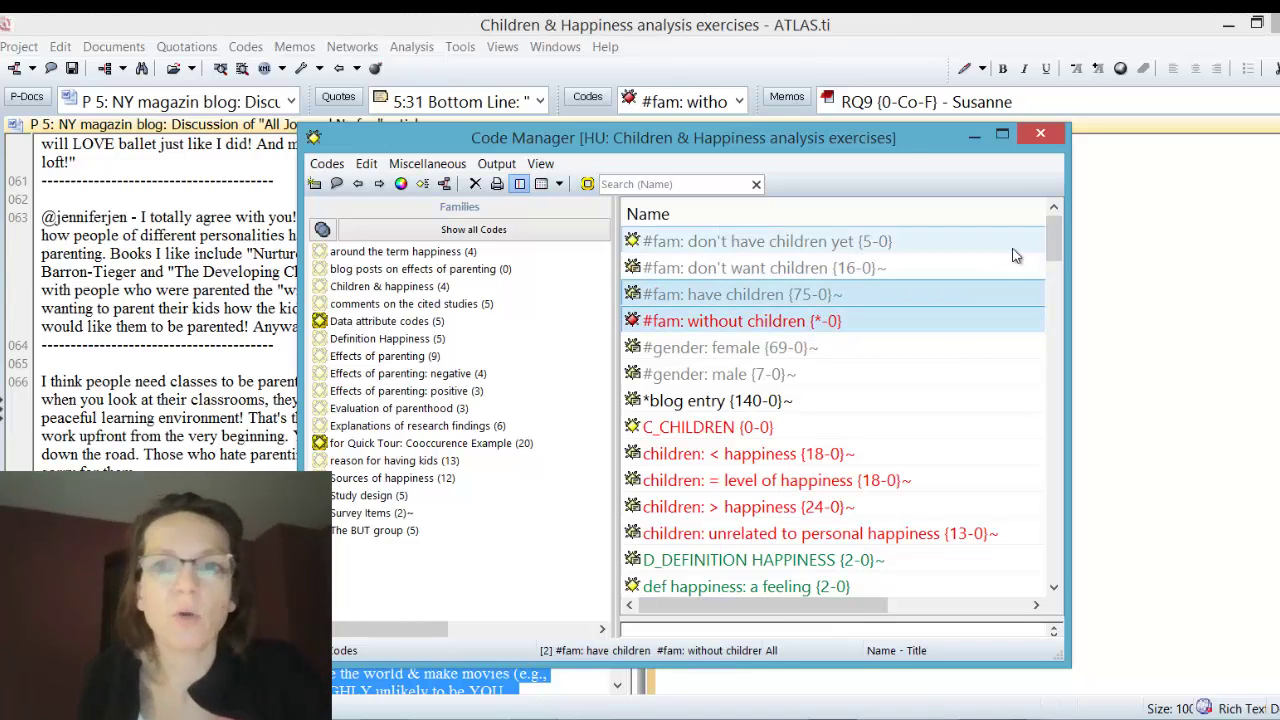
{"action": "scroll", "coordinate": [1053, 232], "scroll_direction": "down", "scroll_amount": 3}
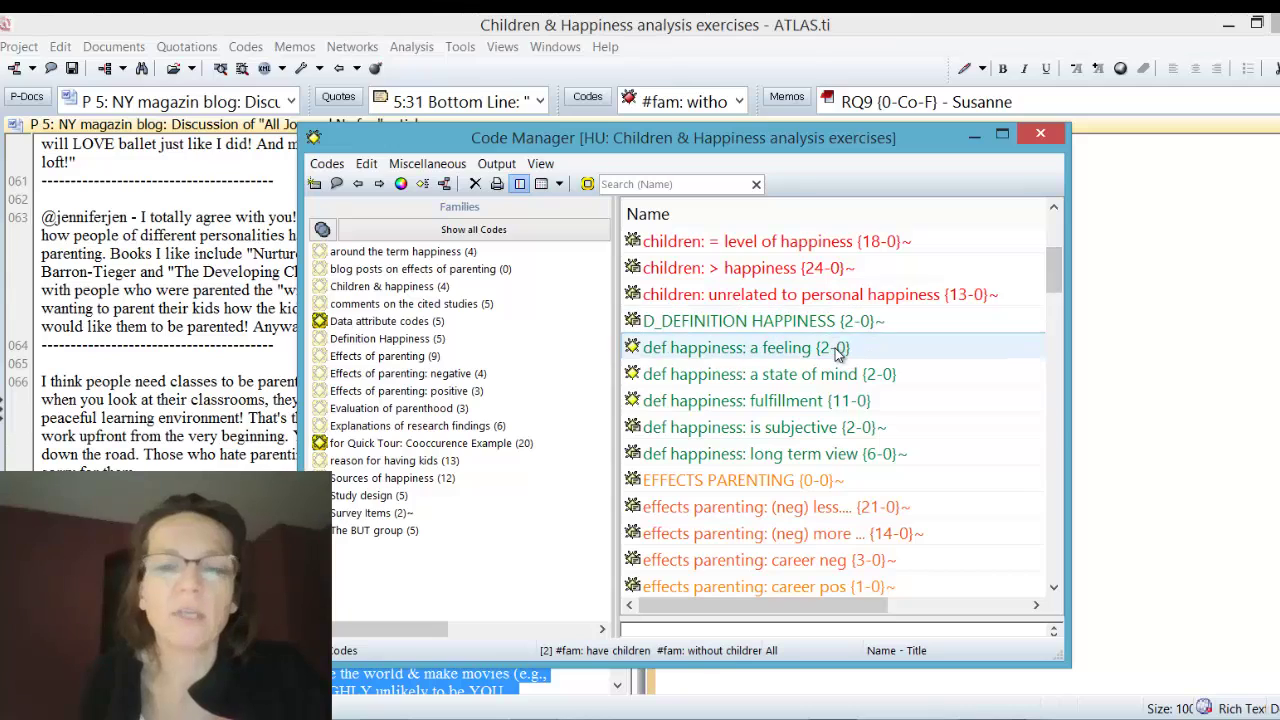
{"action": "left_click_drag", "start_coordinate": [838, 354], "coordinate": [866, 453]}
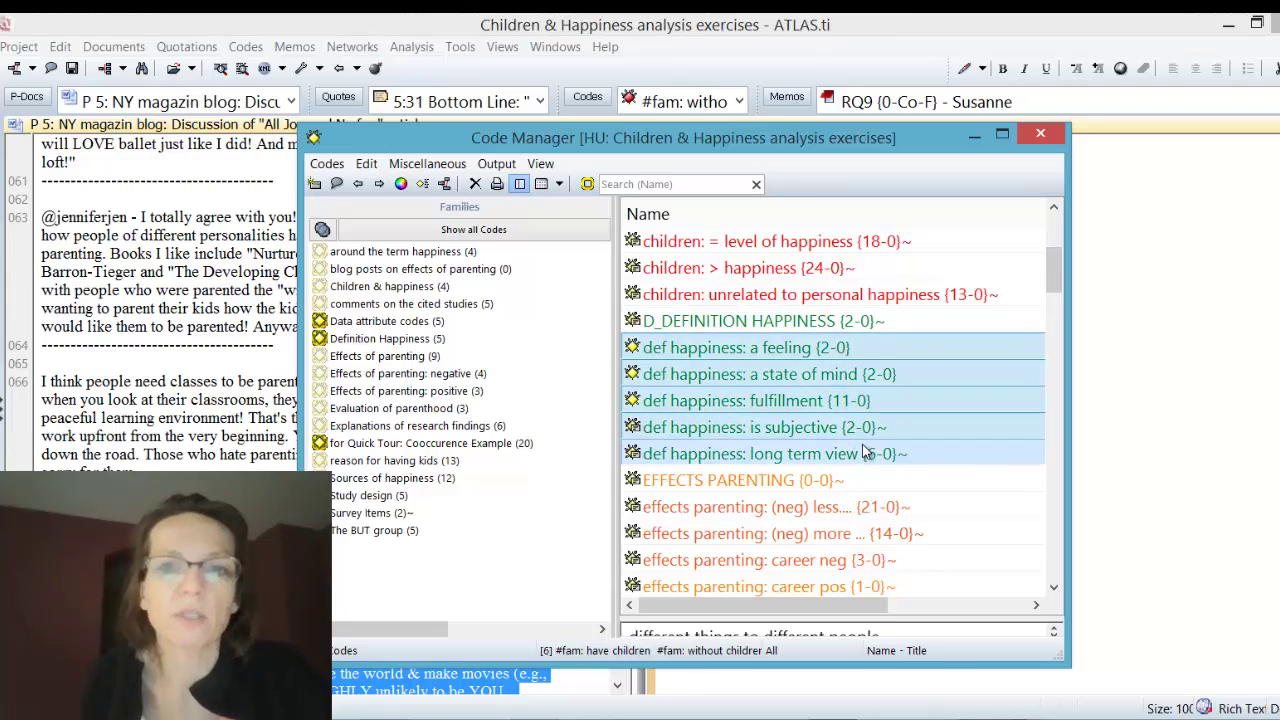
{"action": "left_click_drag", "start_coordinate": [759, 347], "coordinate": [434, 574]}
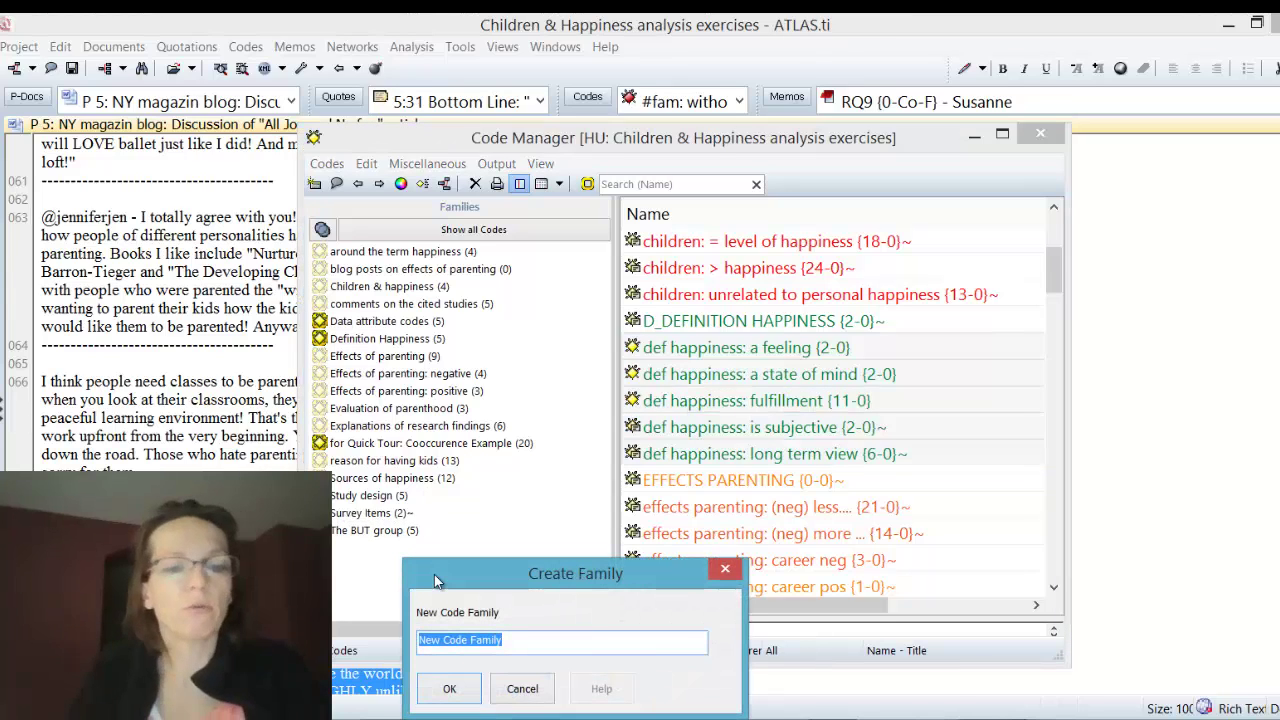
{"action": "type", "text": "RQ1"}
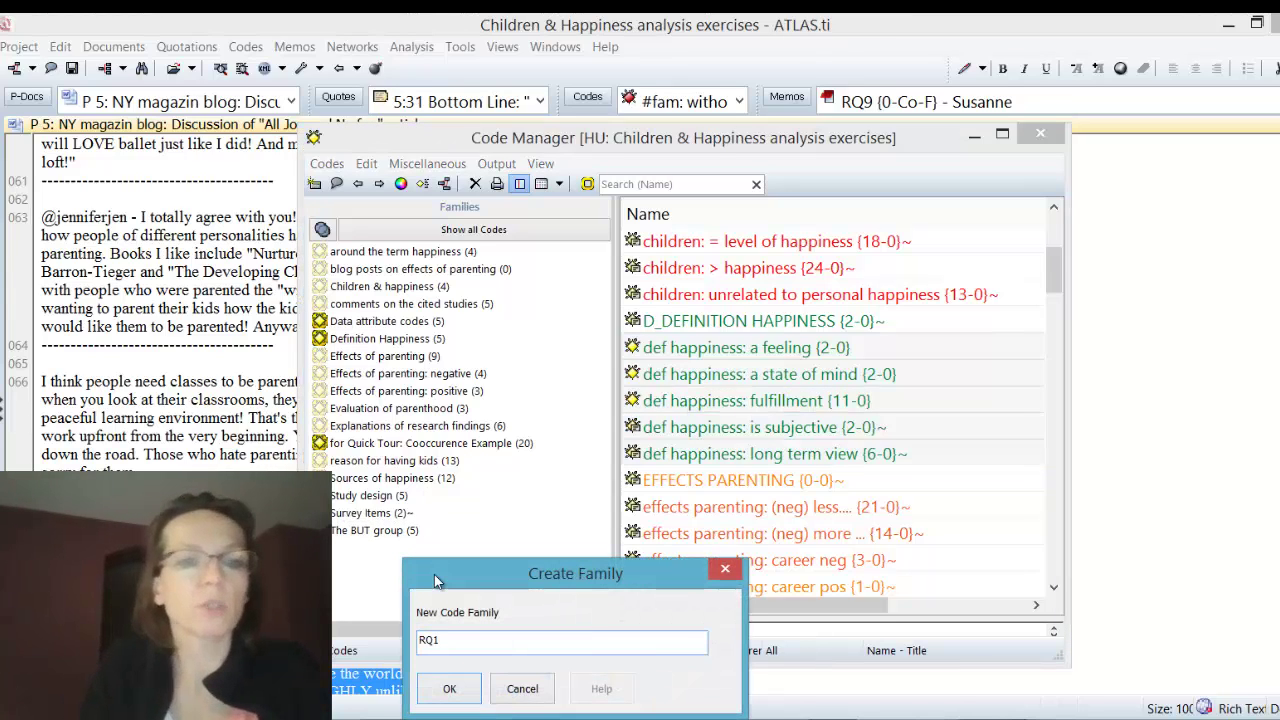
{"action": "key", "text": "Return"}
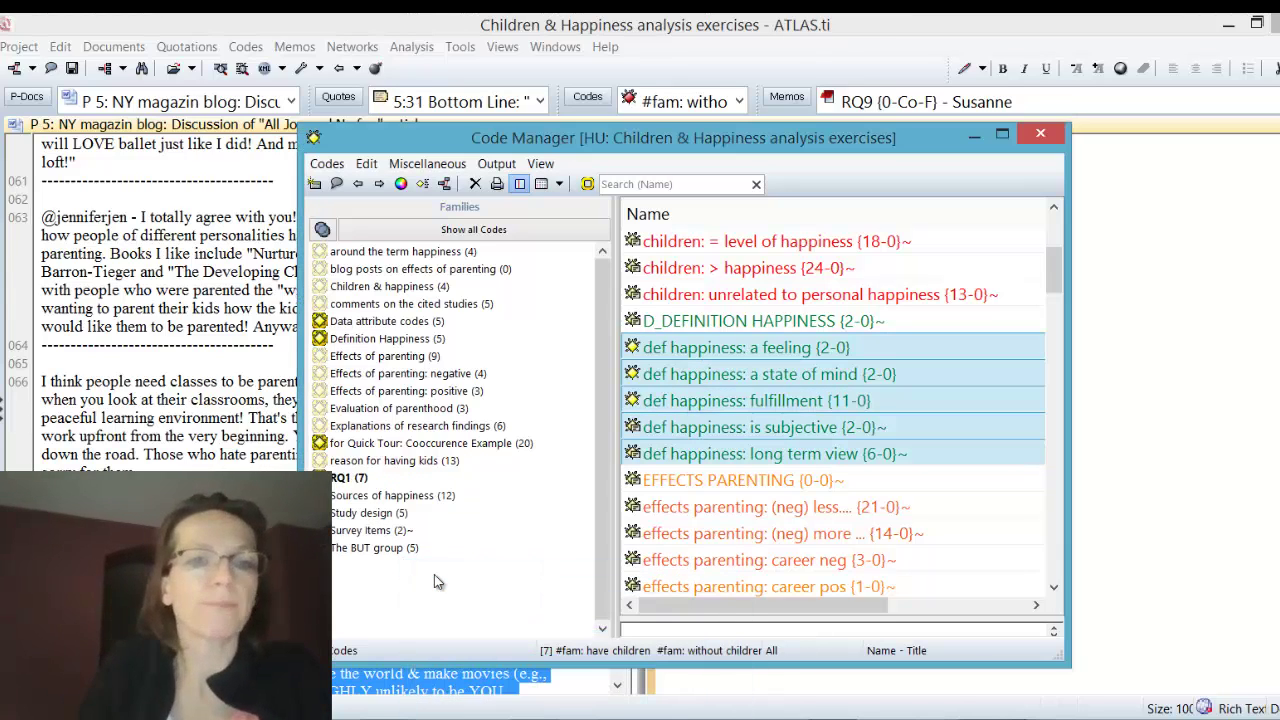
Step: Set the RQ1 code family as the global filter and close the Code Manager
{"action": "left_click", "coordinate": [342, 481]}
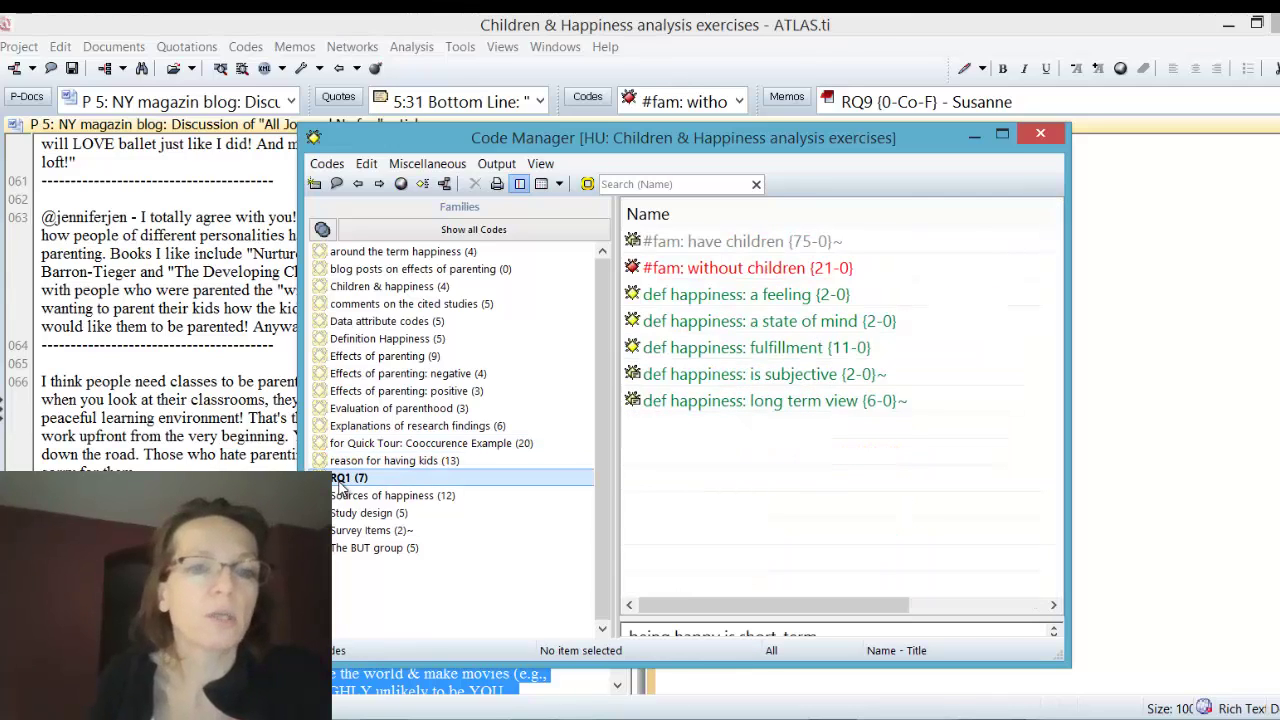
{"action": "right_click", "coordinate": [340, 484]}
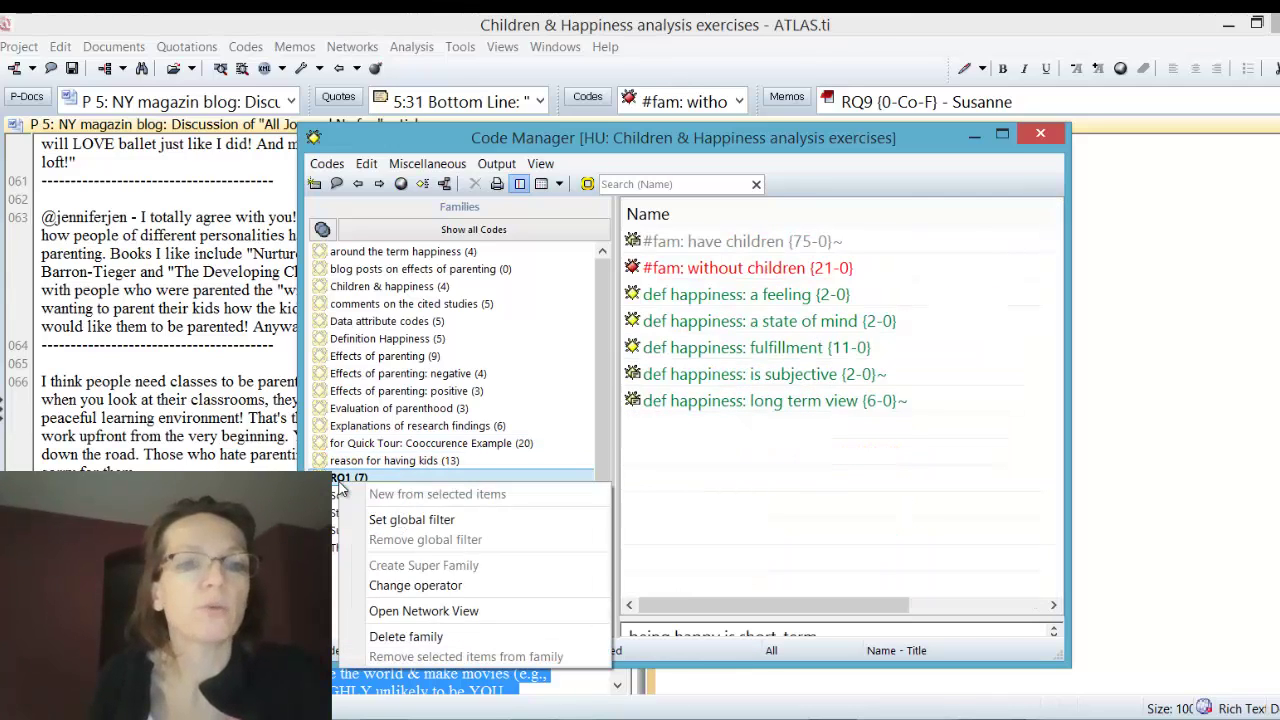
{"action": "left_click", "coordinate": [400, 517]}
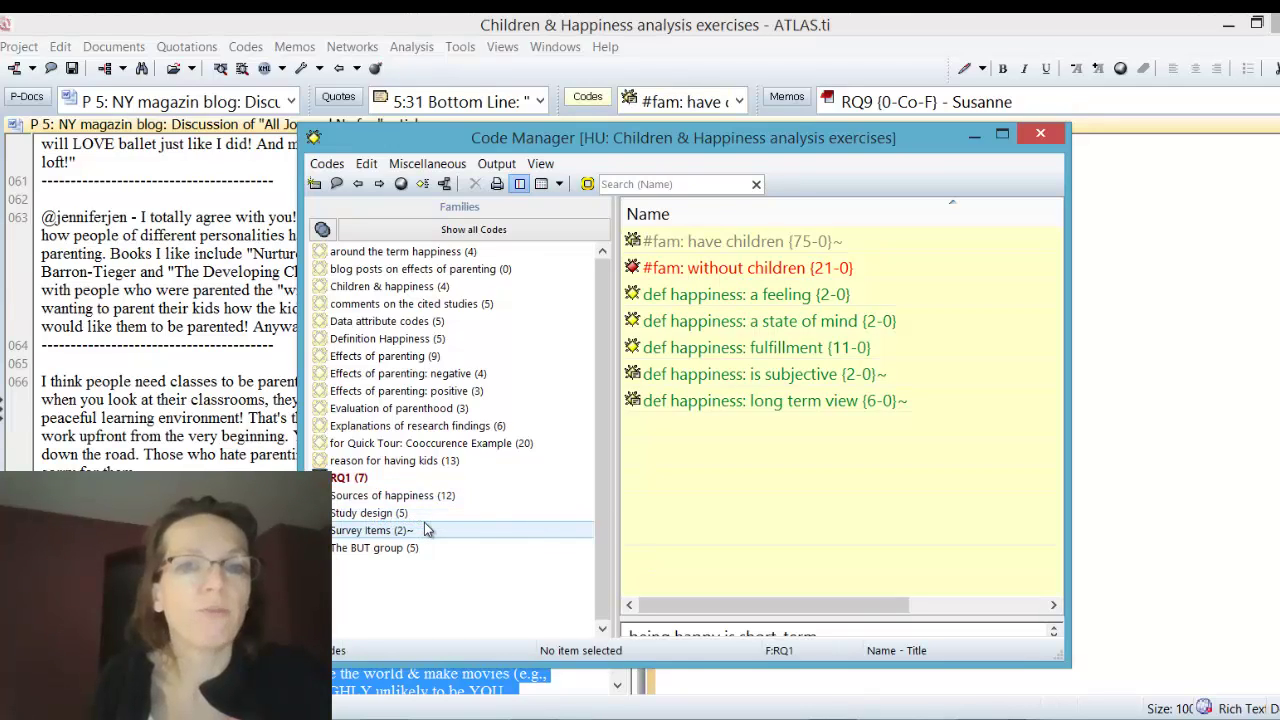
{"action": "left_click", "coordinate": [1055, 140]}
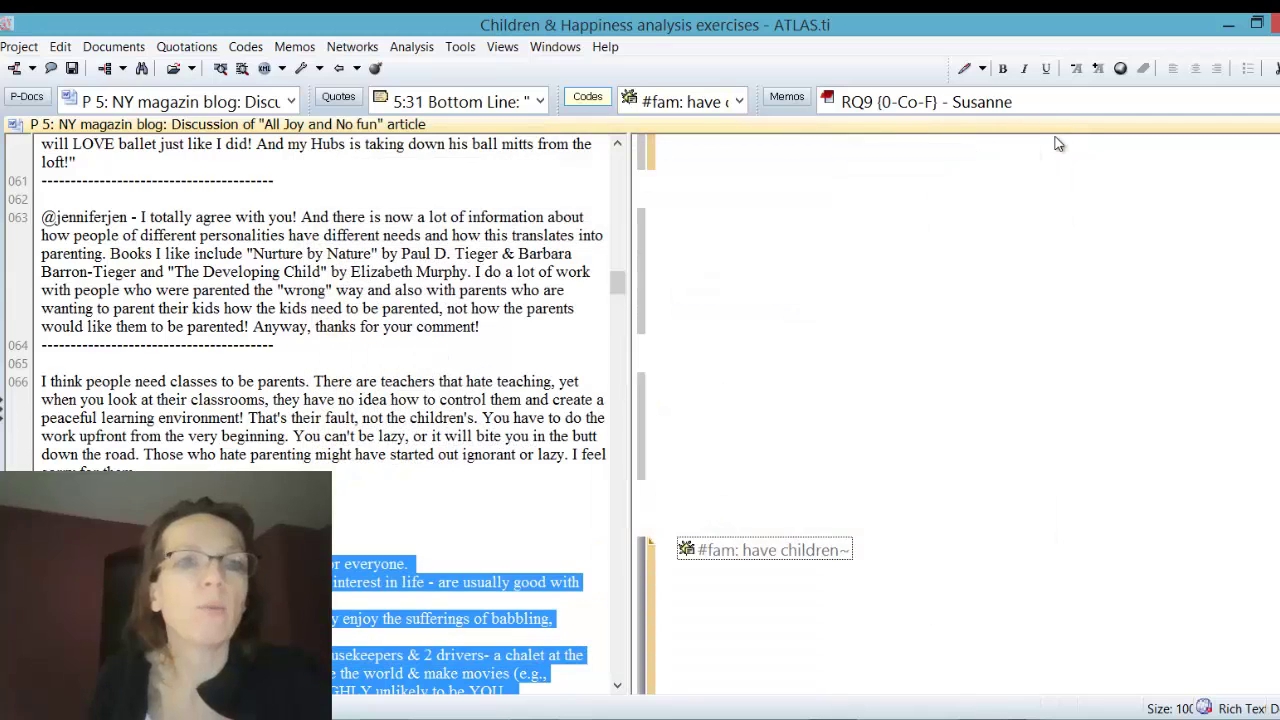
Step: Build a Query Tool query for "def happiness: fulfillment" co-occurring with "#fam: without children" using the COOCCUR operator
{"action": "left_click", "coordinate": [144, 68]}
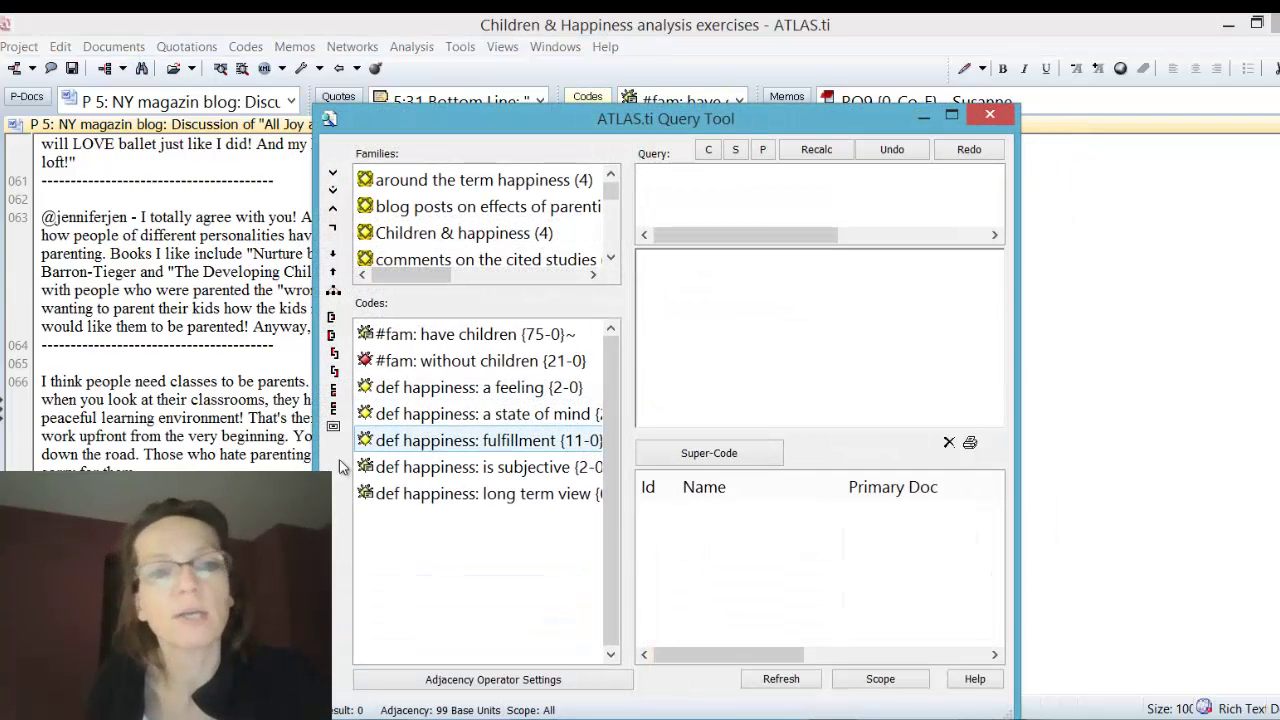
{"action": "left_click_drag", "start_coordinate": [316, 458], "coordinate": [213, 458]}
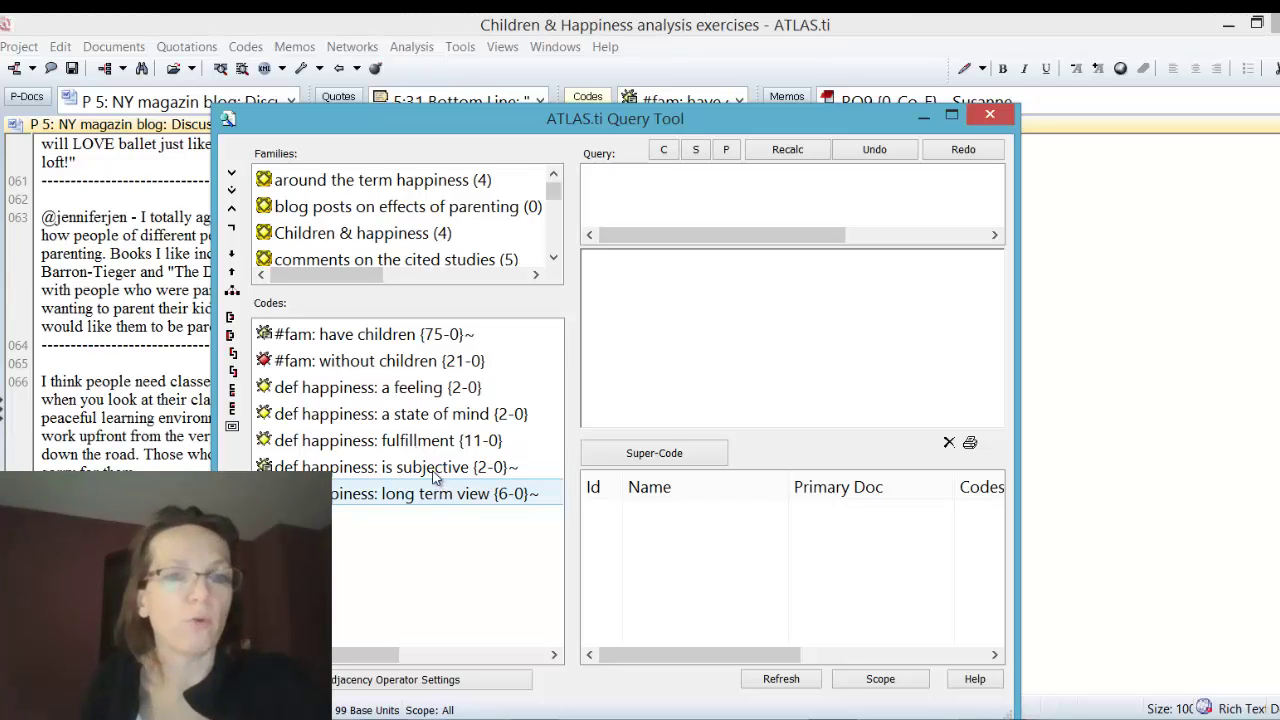
{"action": "double_click", "coordinate": [405, 445]}
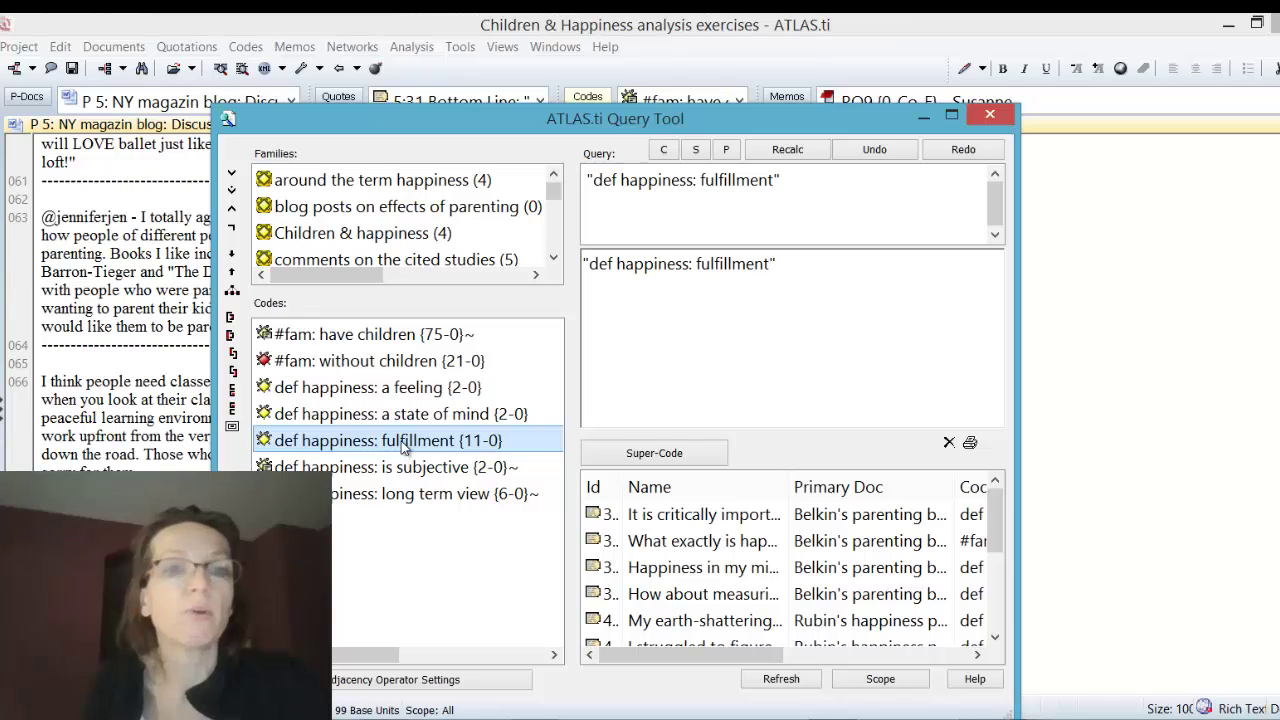
{"action": "double_click", "coordinate": [347, 363]}
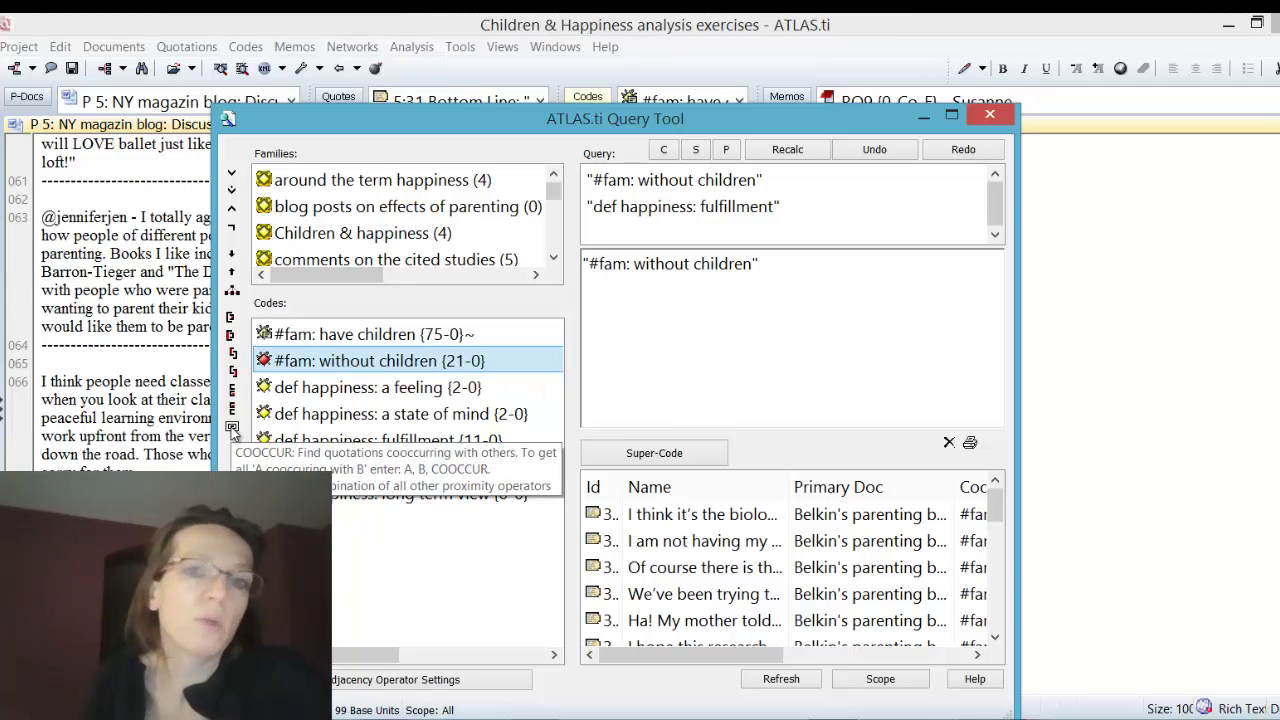
{"action": "left_click", "coordinate": [232, 430]}
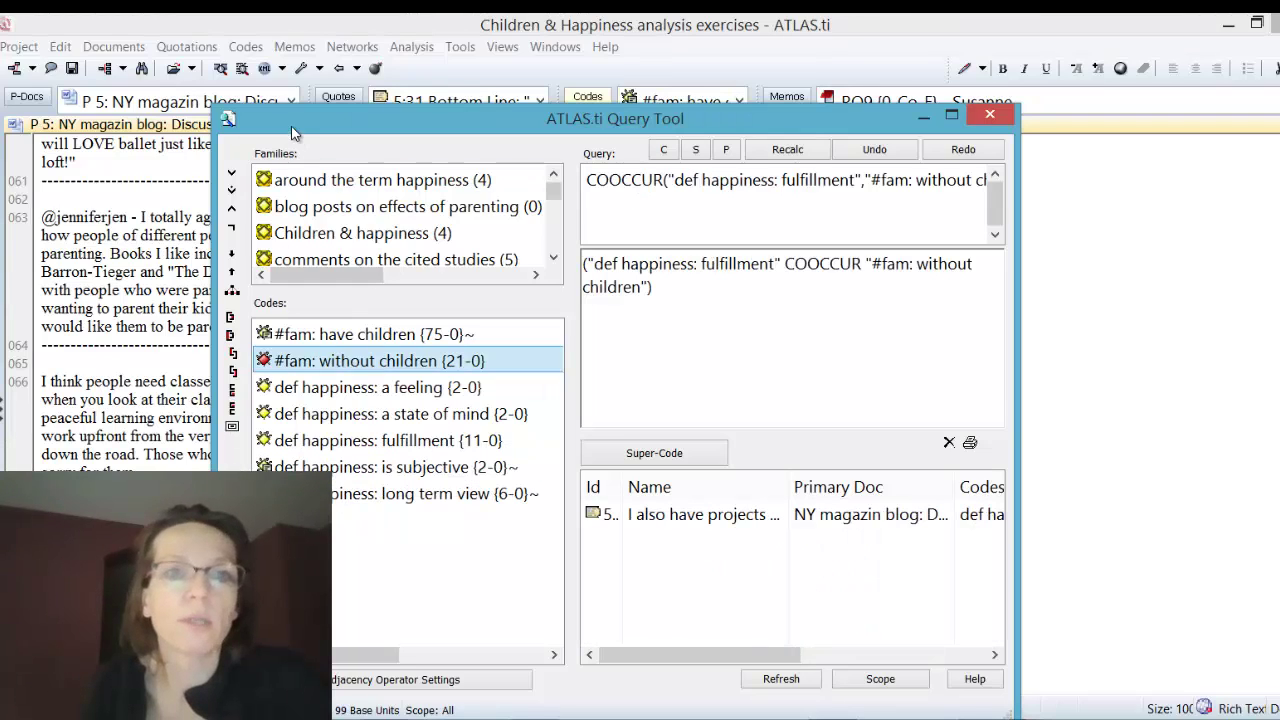
Step: Shrink the Query Tool window beside the document and examine the retrieved fulfillment quotation in its blog context
{"action": "left_click_drag", "start_coordinate": [252, 119], "coordinate": [451, 96]}
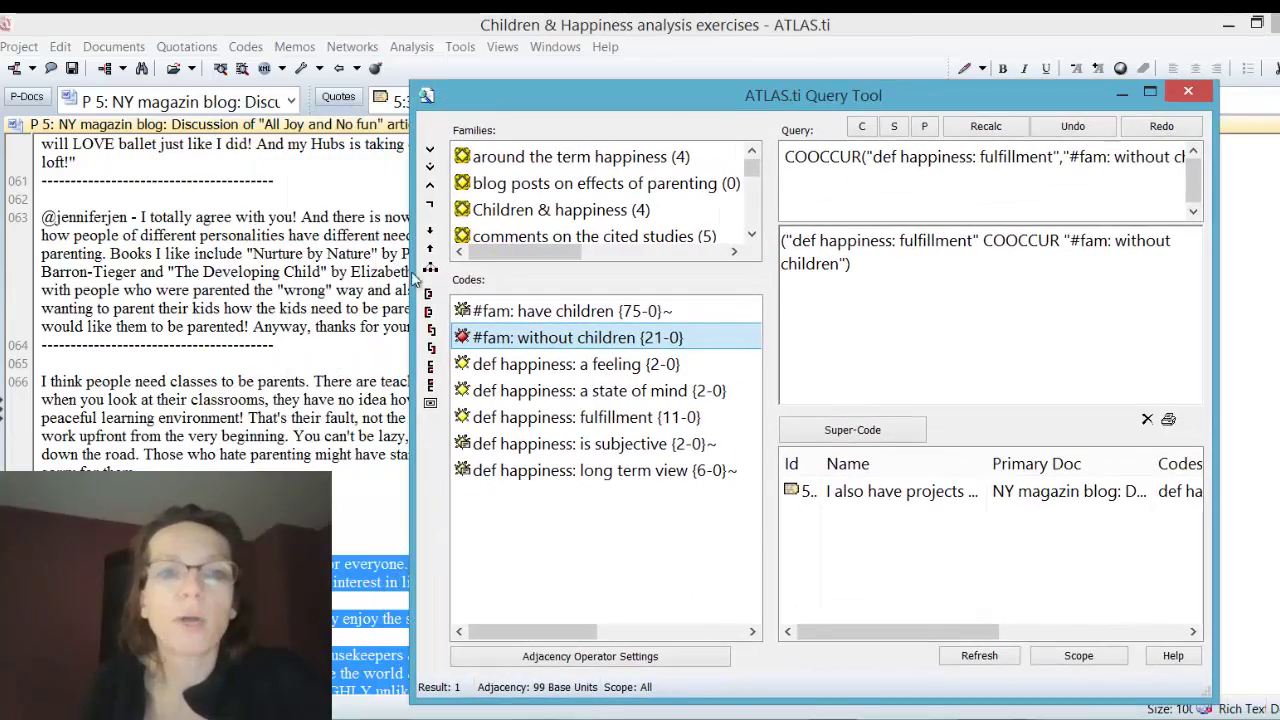
{"action": "left_click_drag", "start_coordinate": [422, 266], "coordinate": [815, 270]}
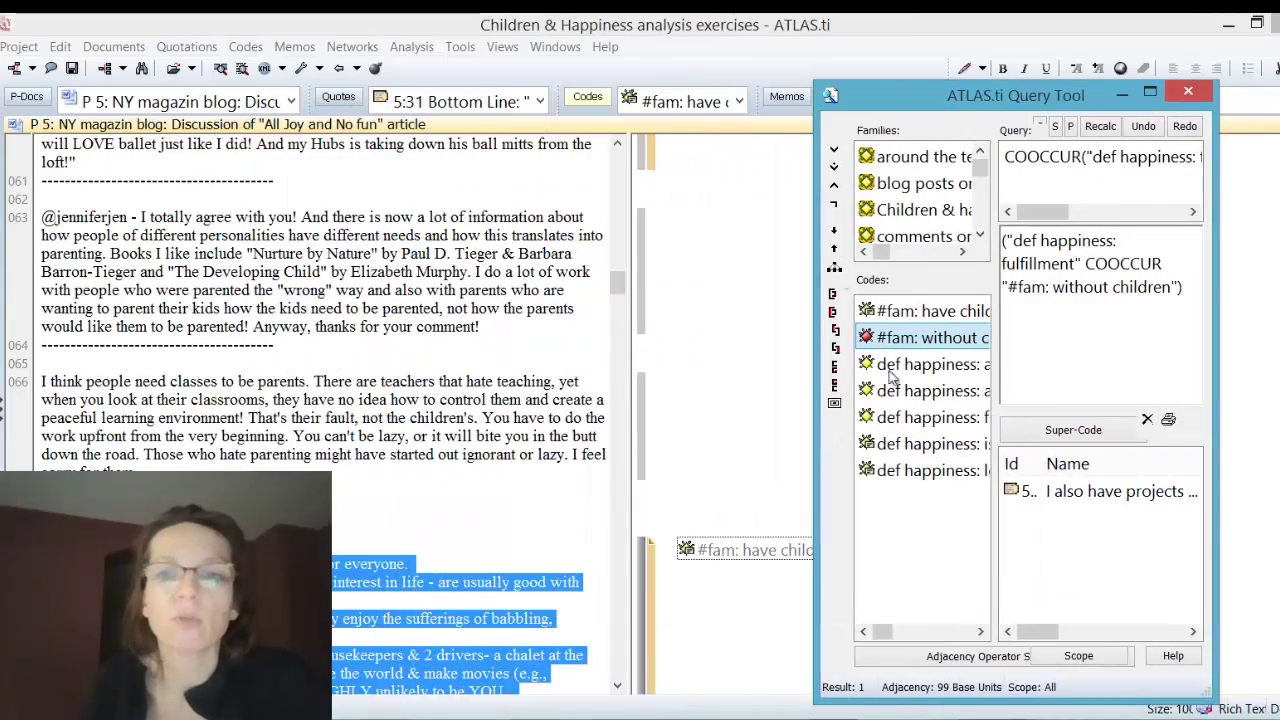
{"action": "left_click", "coordinate": [1135, 491]}
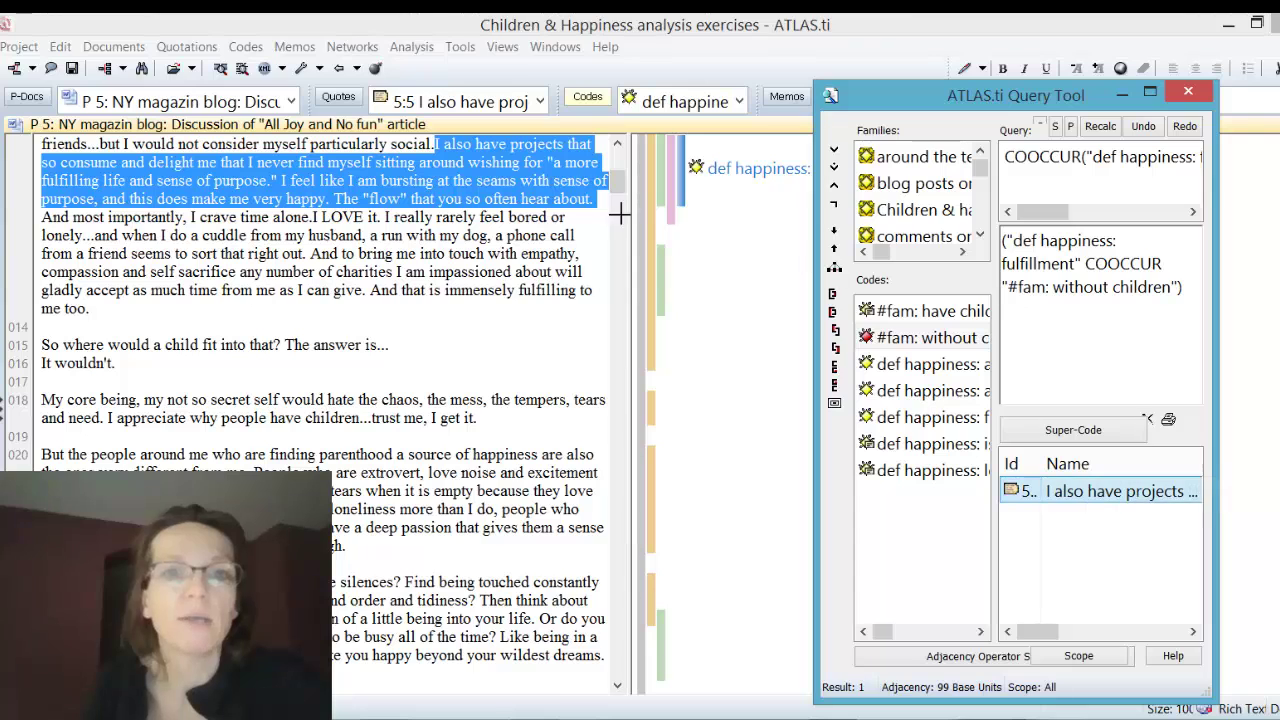
{"action": "left_click", "coordinate": [618, 144]}
{"action": "left_click", "coordinate": [618, 144]}
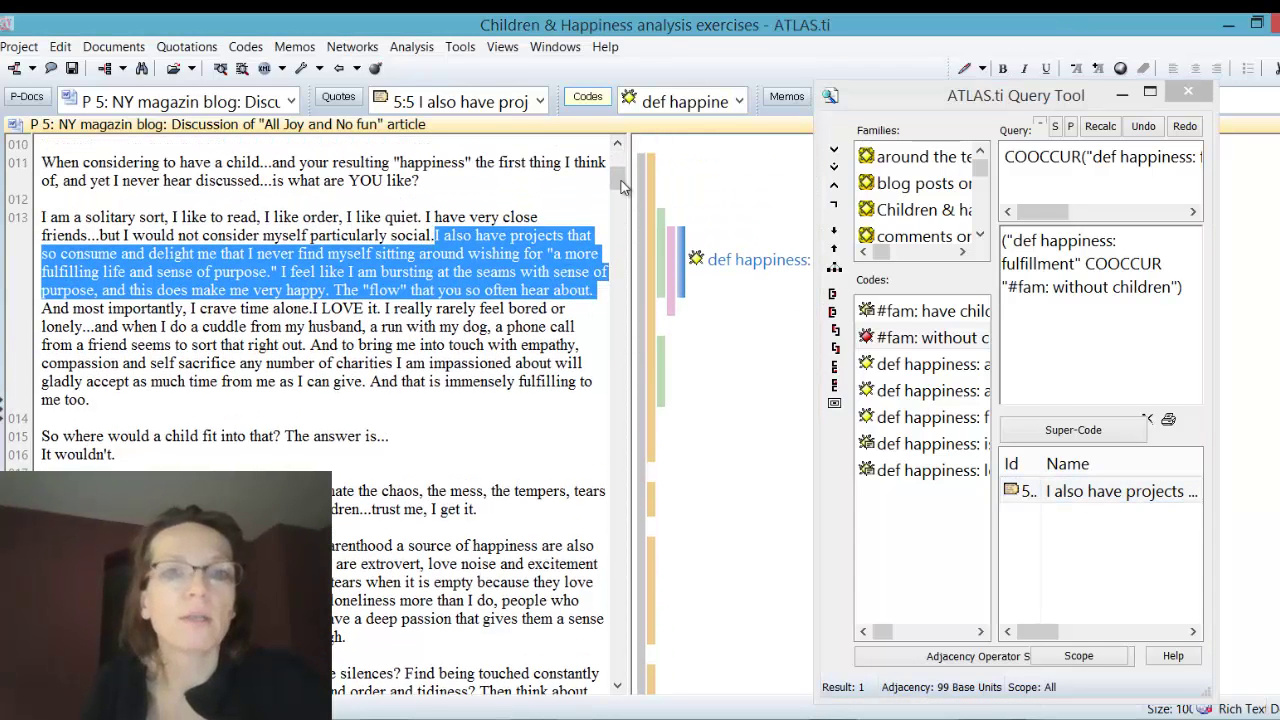
{"action": "mouse_move", "coordinate": [625, 186]}
{"action": "left_mouse_down"}
{"action": "mouse_move", "coordinate": [621, 172]}
{"action": "mouse_move", "coordinate": [621, 183]}
{"action": "left_mouse_up"}
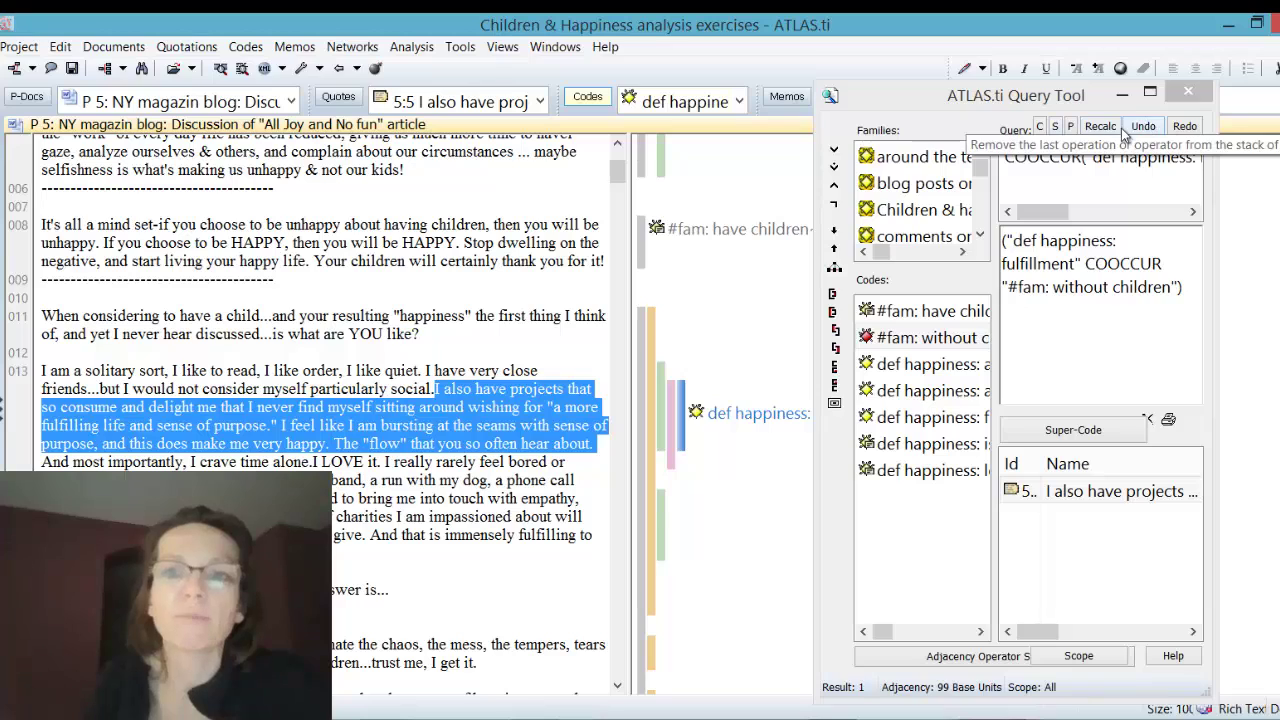
Step: Clear the query and build the reversed one, "#fam: without children" COOCCUR "def happiness: fulfillment"
{"action": "left_click", "coordinate": [1042, 130]}
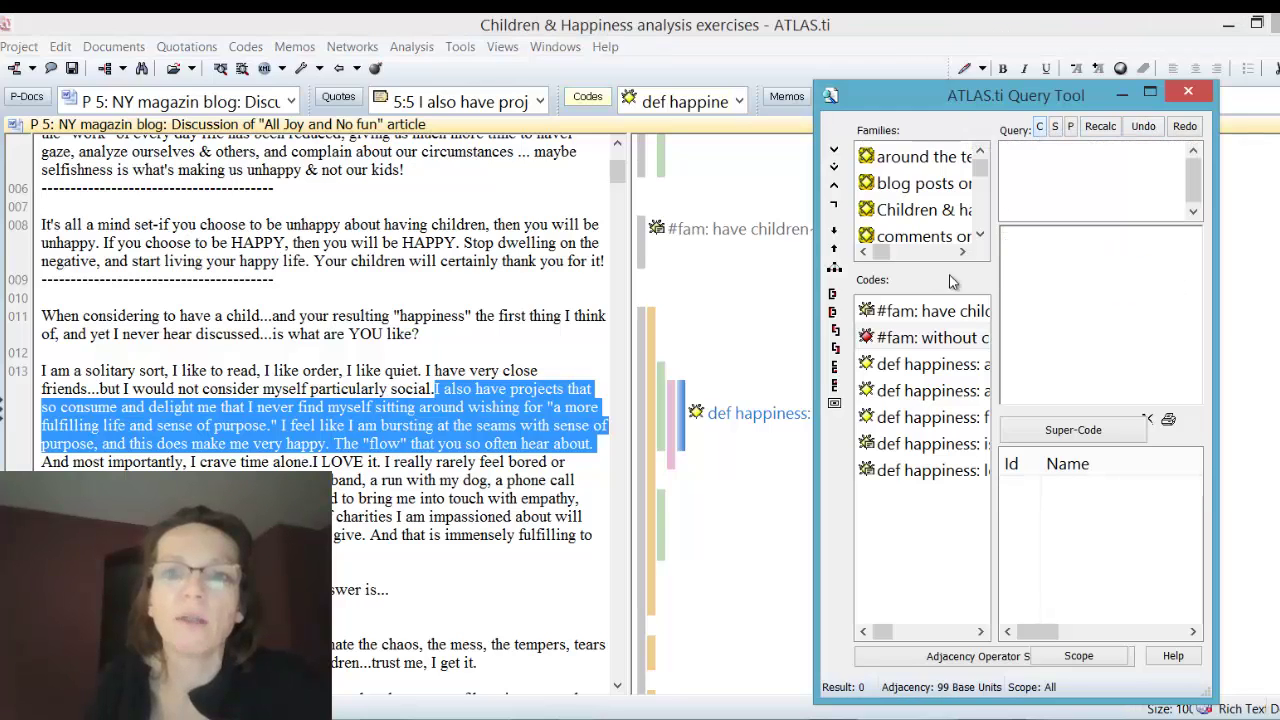
{"action": "double_click", "coordinate": [937, 340]}
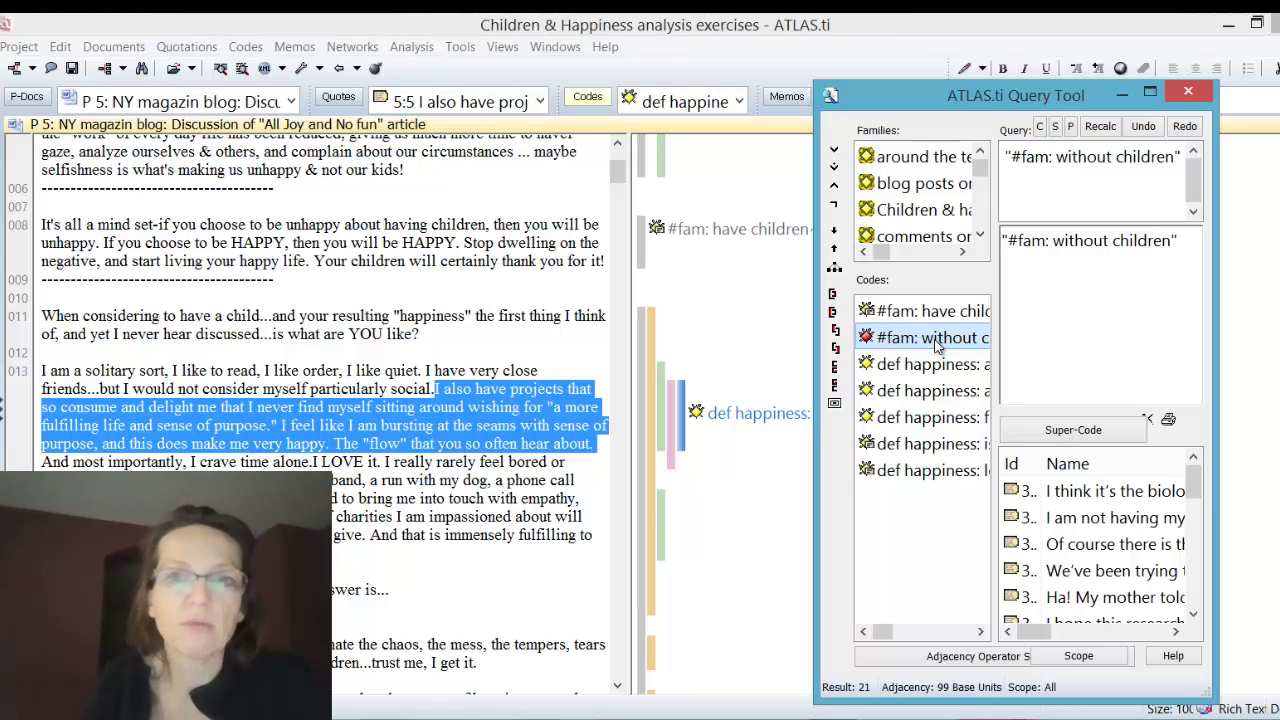
{"action": "double_click", "coordinate": [925, 419]}
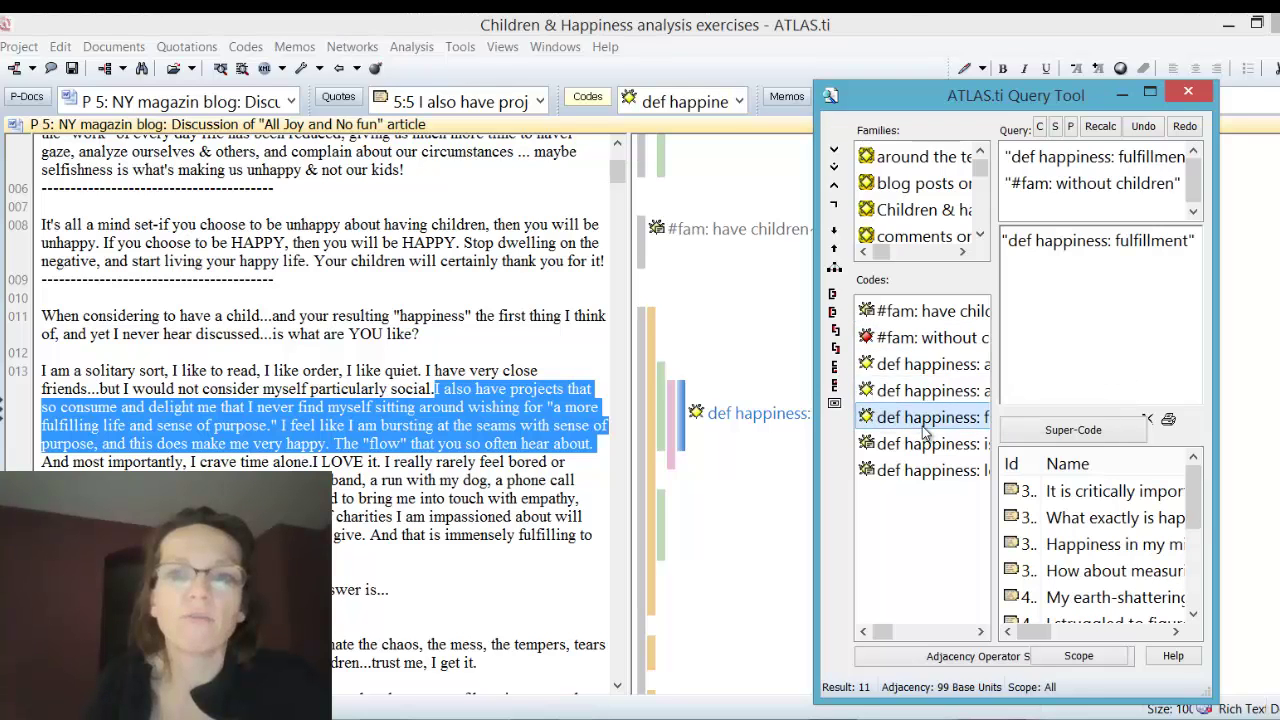
{"action": "left_click", "coordinate": [835, 404]}
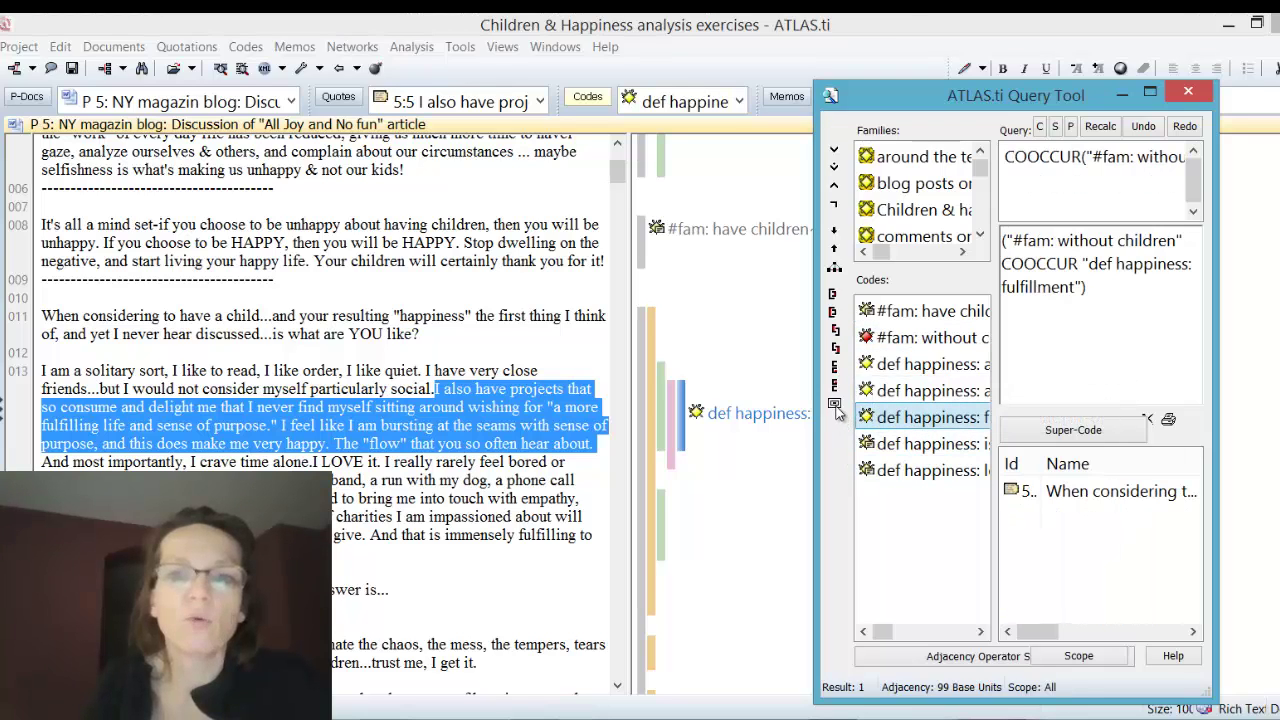
Step: Display the quotation retrieved by the reversed query in the document and examine its extent and margin codes
{"action": "left_click", "coordinate": [1078, 493]}
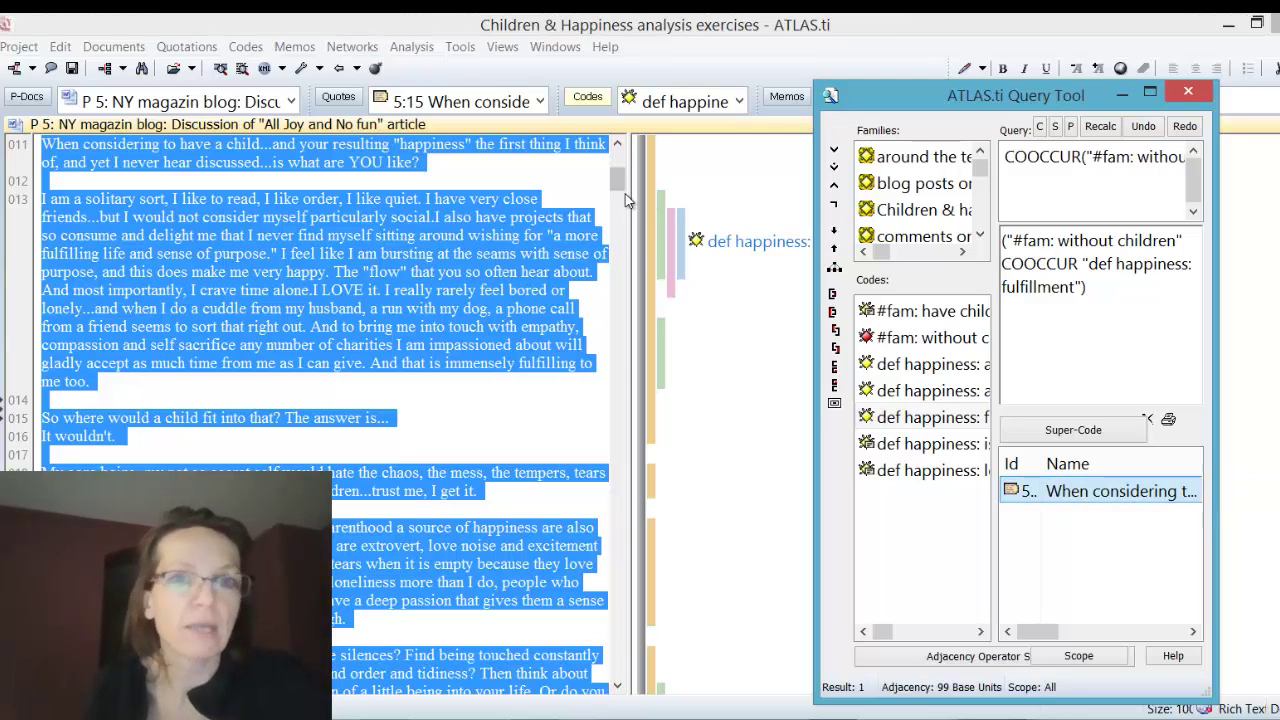
{"action": "left_click", "coordinate": [674, 268]}
{"action": "scroll", "coordinate": [674, 268], "scroll_direction": "up", "scroll_amount": 2}
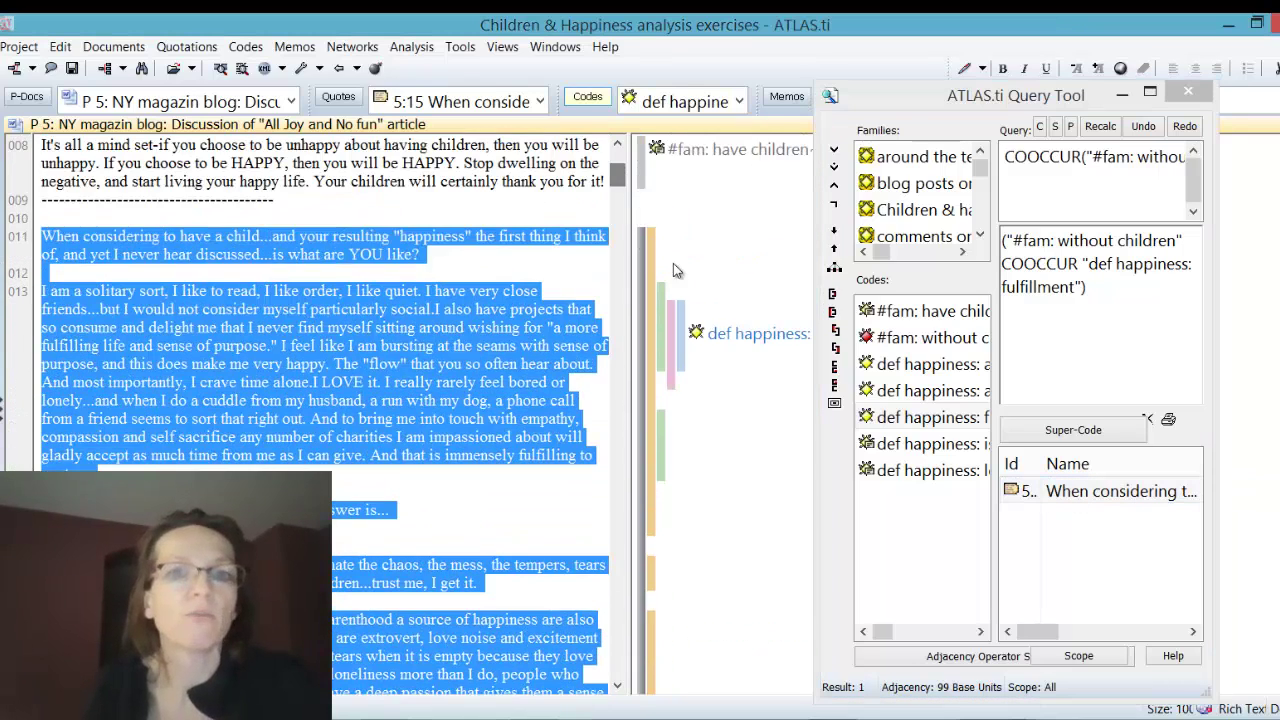
Step: Highlight the "def happiness: fulfillment" passage from its margin code and run a new query, "def happiness: long term view" COOCCUR "#fam: without children"
{"action": "left_click", "coordinate": [760, 336]}
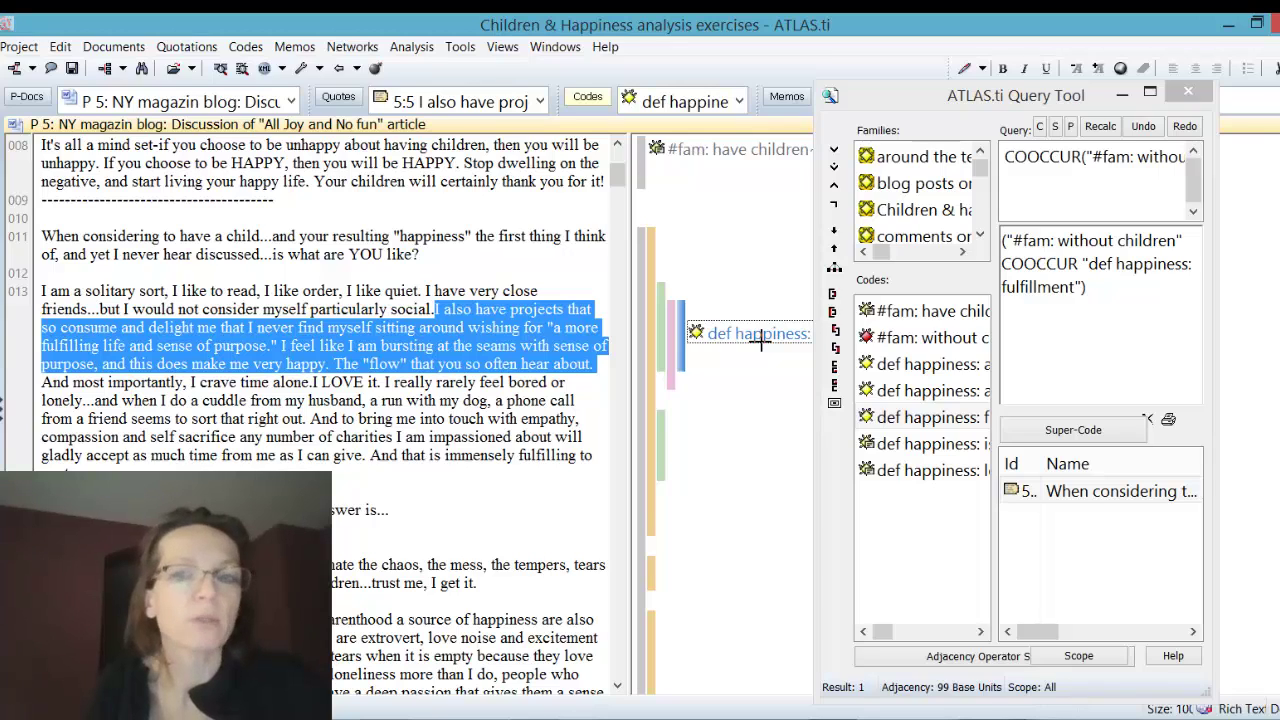
{"action": "left_click", "coordinate": [1040, 127]}
{"action": "left_click_drag", "start_coordinate": [814, 356], "coordinate": [694, 340]}
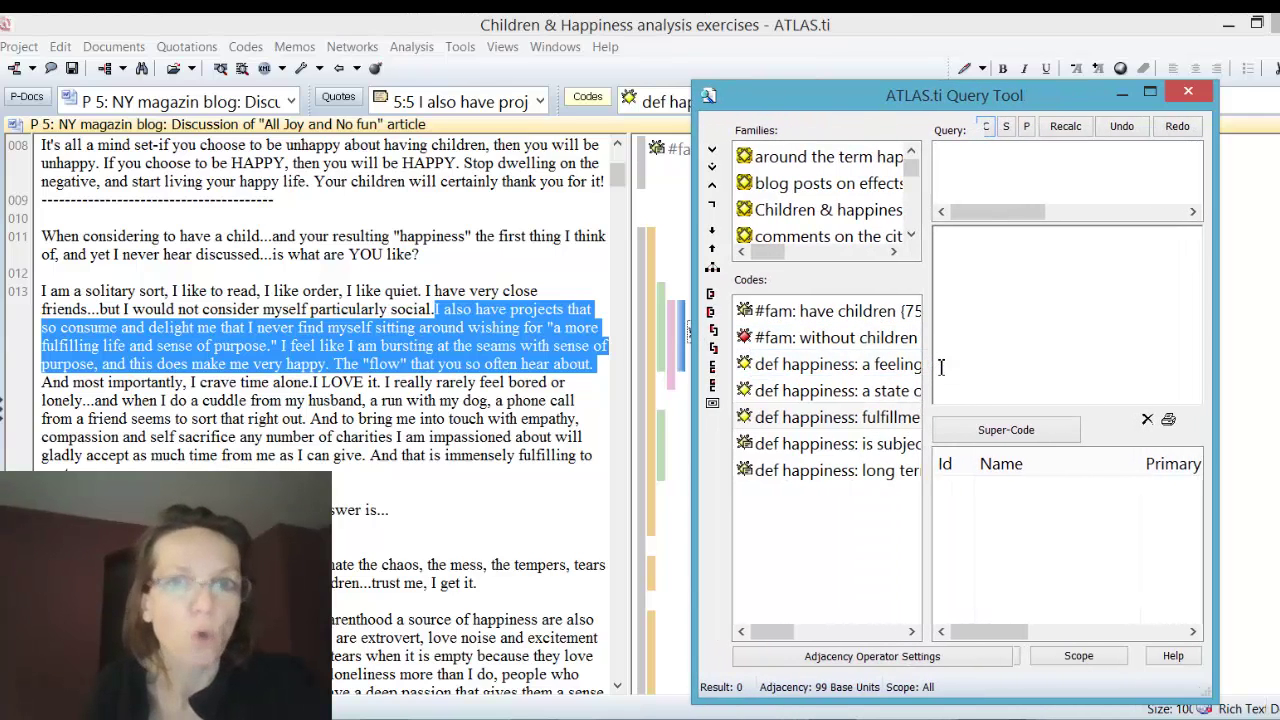
{"action": "double_click", "coordinate": [841, 480]}
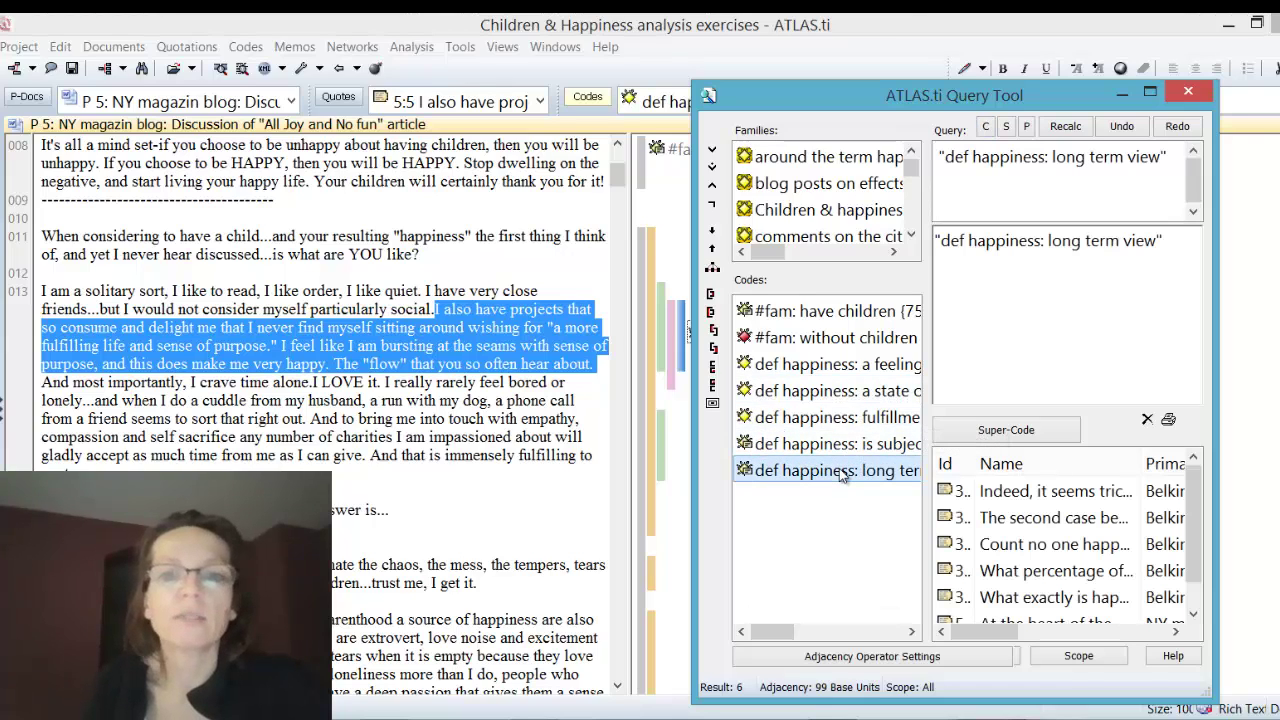
{"action": "double_click", "coordinate": [841, 338]}
{"action": "left_click", "coordinate": [712, 403]}
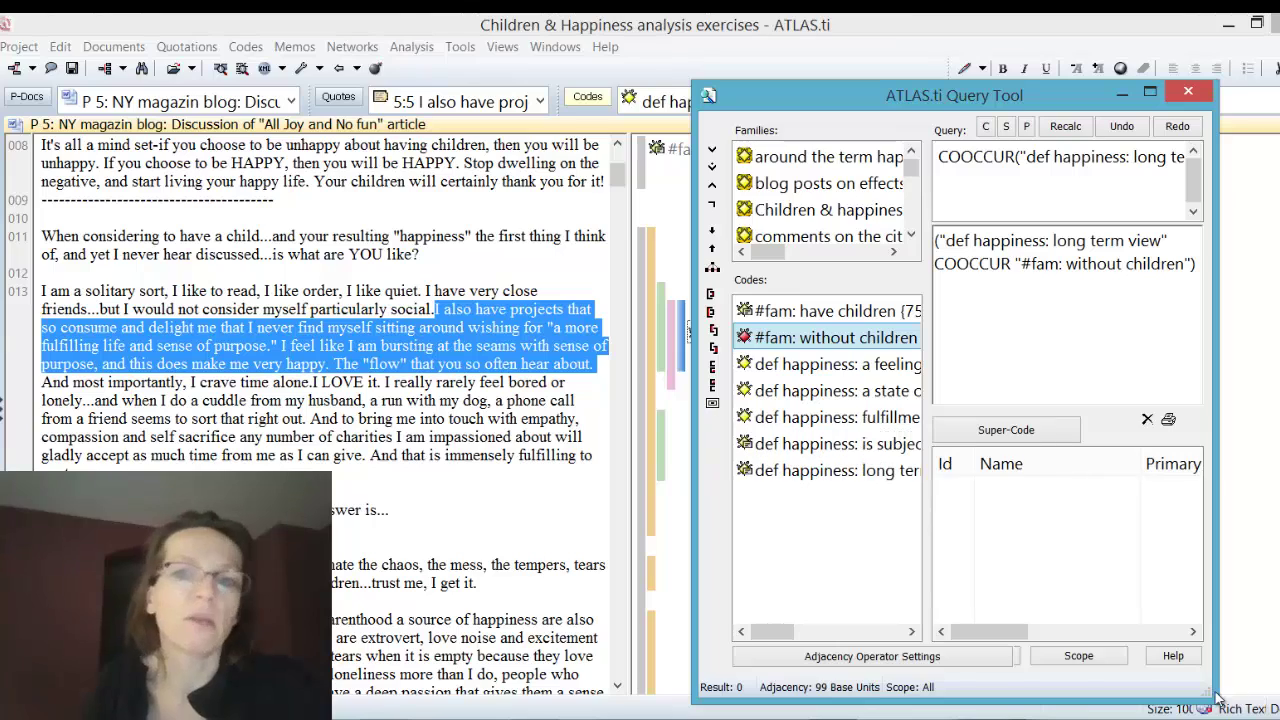
Step: Clear the query and build "def happiness: a feeling" COOCCUR "#fam: without children"
{"action": "left_click", "coordinate": [986, 128]}
{"action": "double_click", "coordinate": [866, 366]}
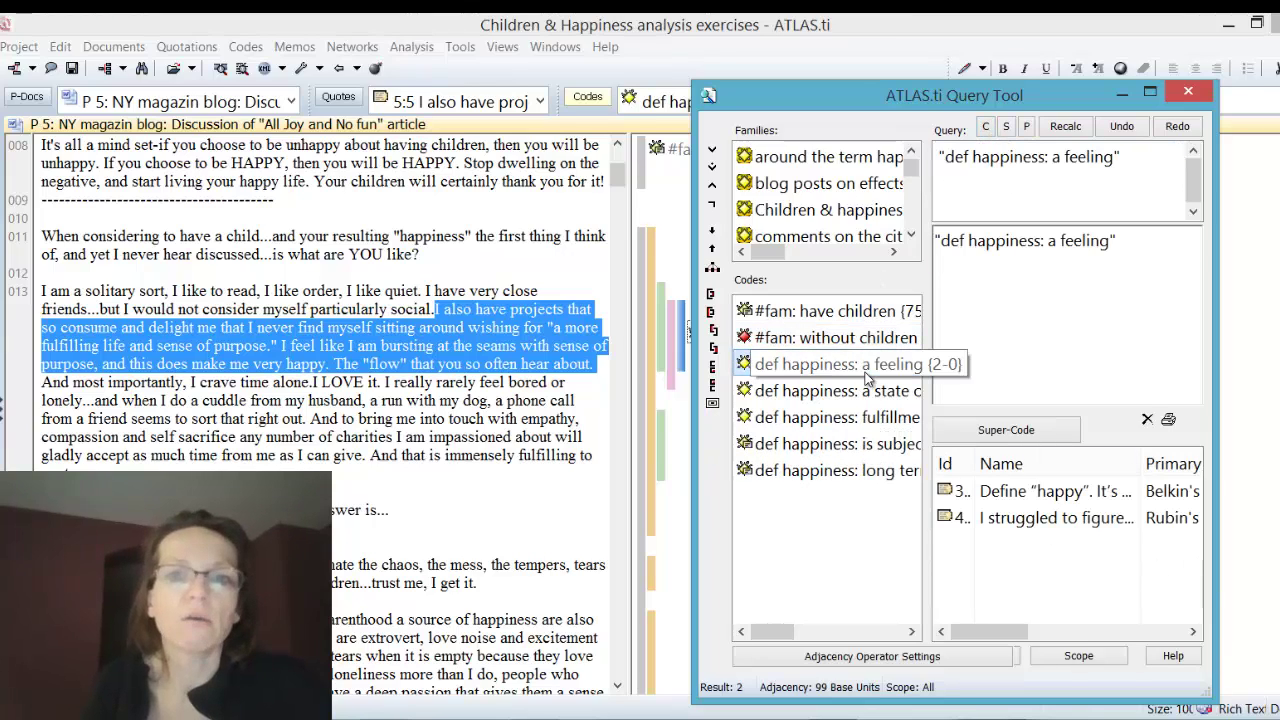
{"action": "double_click", "coordinate": [792, 340]}
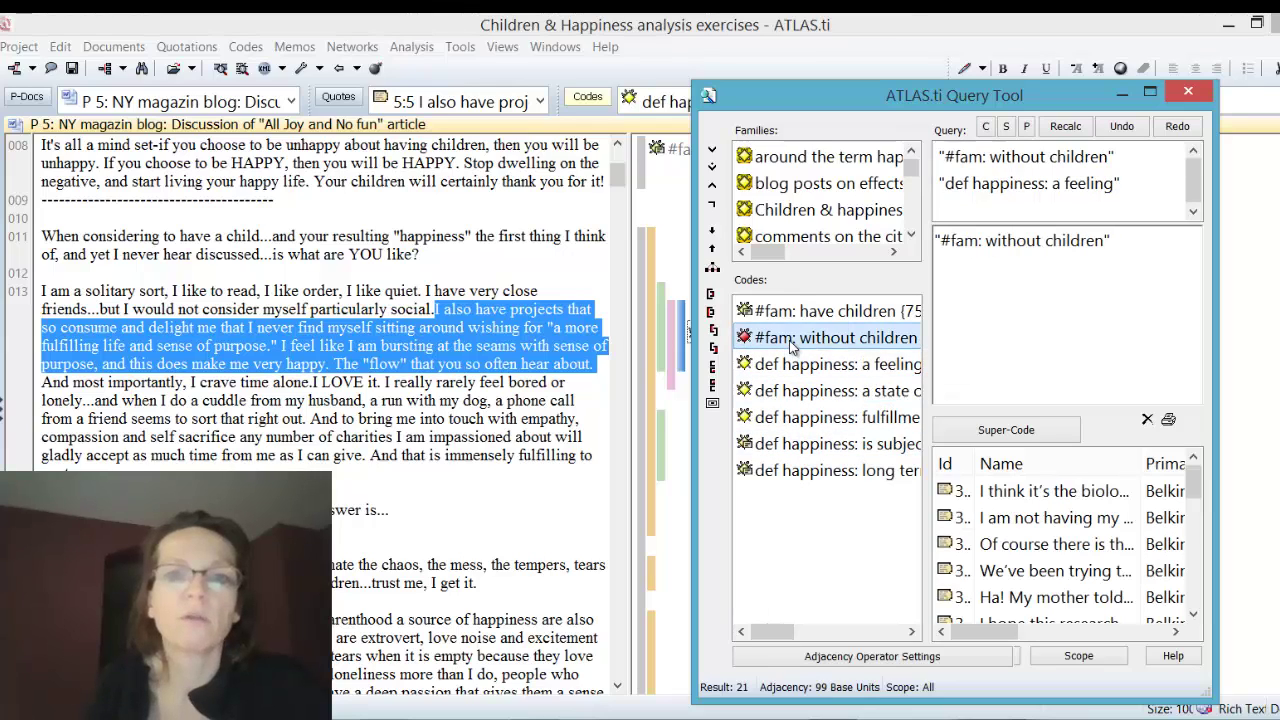
{"action": "left_click", "coordinate": [713, 403]}
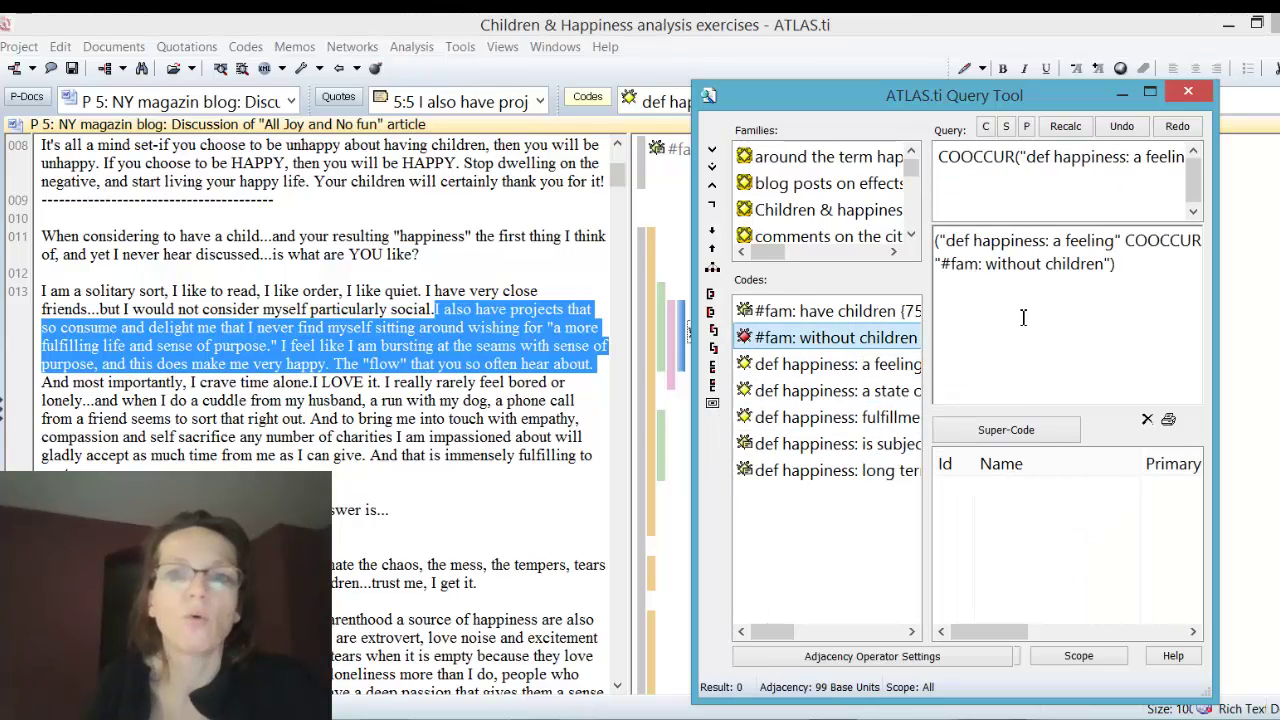
Step: Clear the query, build "def happiness: fulfillment" COOCCUR "#fam: have children" in a widened Query Tool, and close the tool after examining the results
{"action": "left_click", "coordinate": [986, 128]}
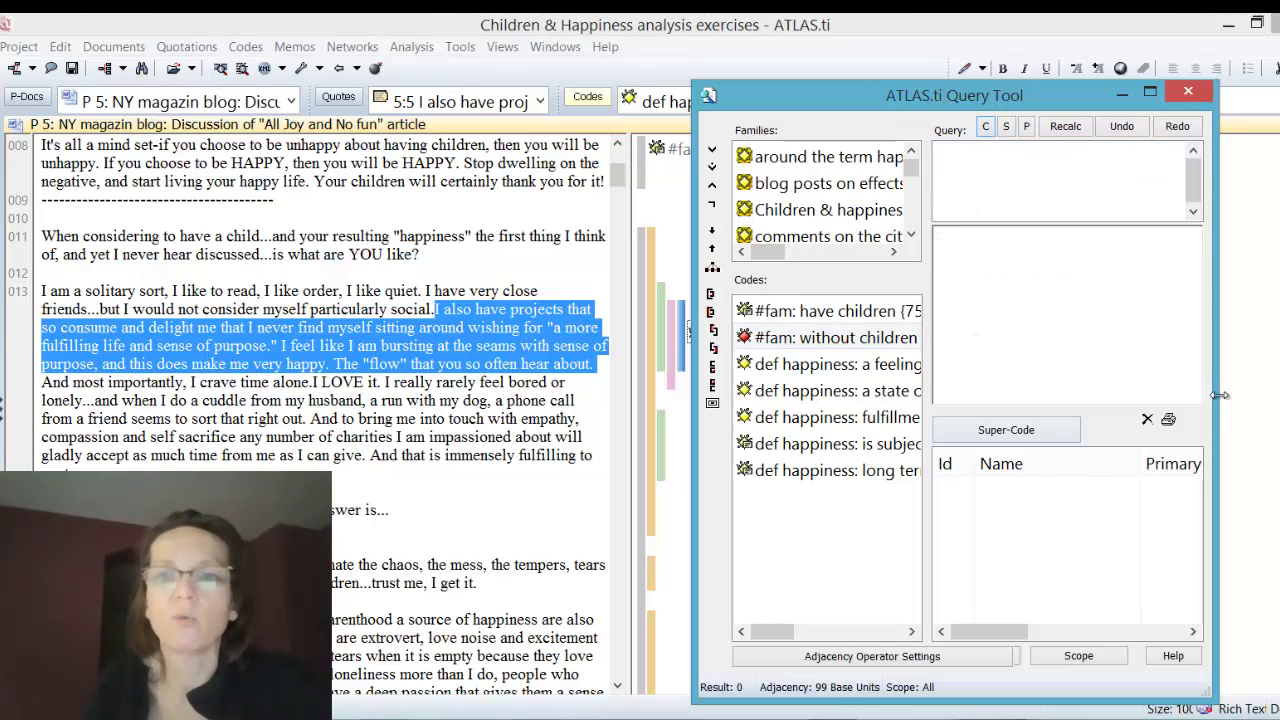
{"action": "left_click_drag", "start_coordinate": [1219, 395], "coordinate": [1278, 395]}
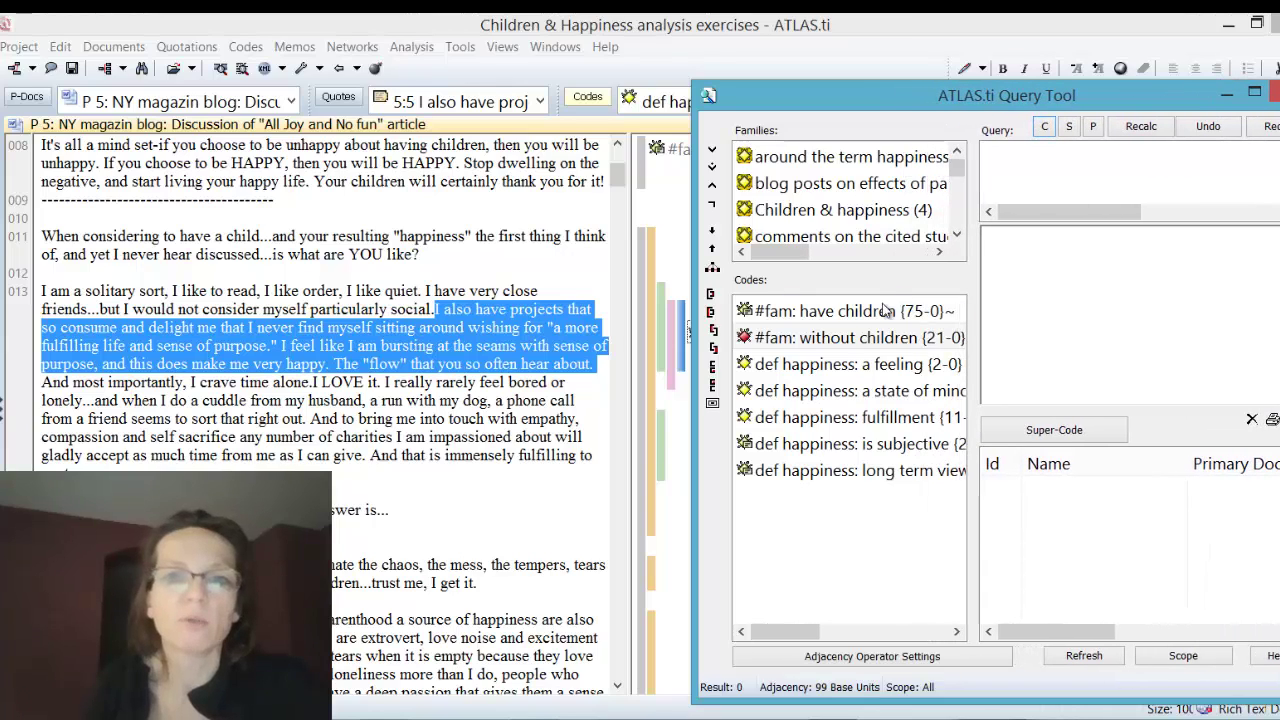
{"action": "double_click", "coordinate": [845, 417]}
{"action": "double_click", "coordinate": [792, 311]}
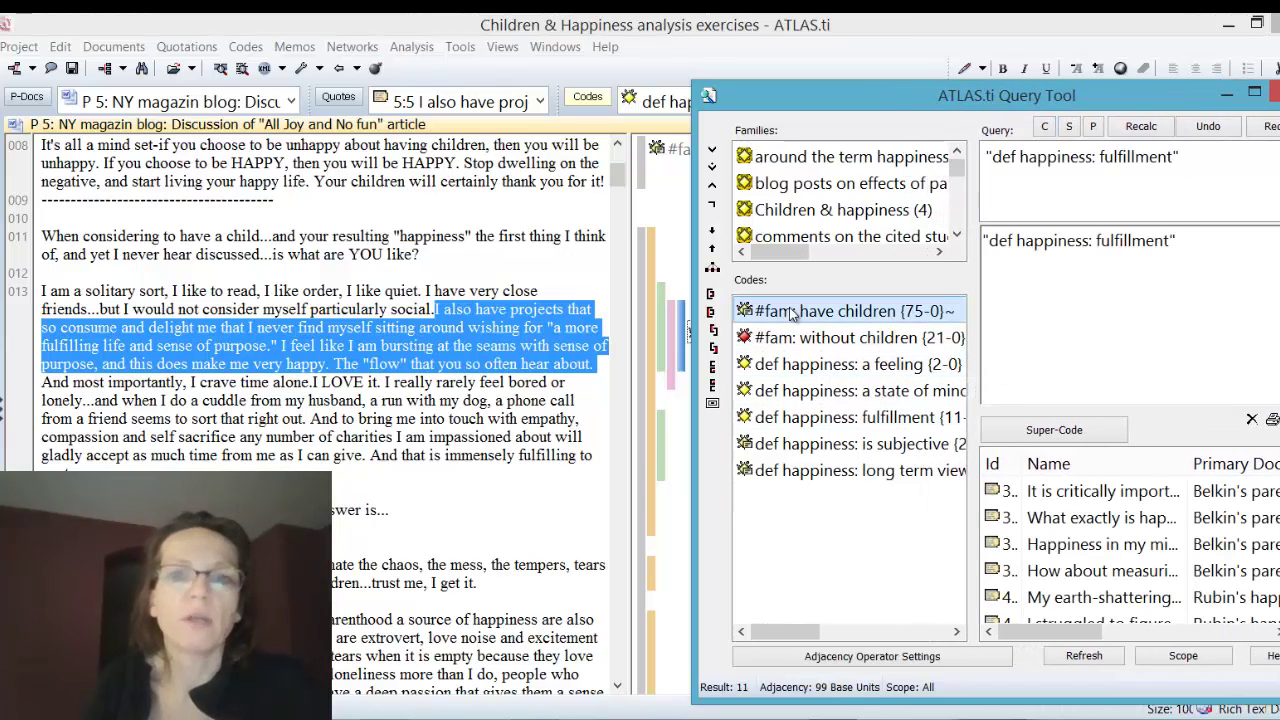
{"action": "left_click", "coordinate": [712, 405]}
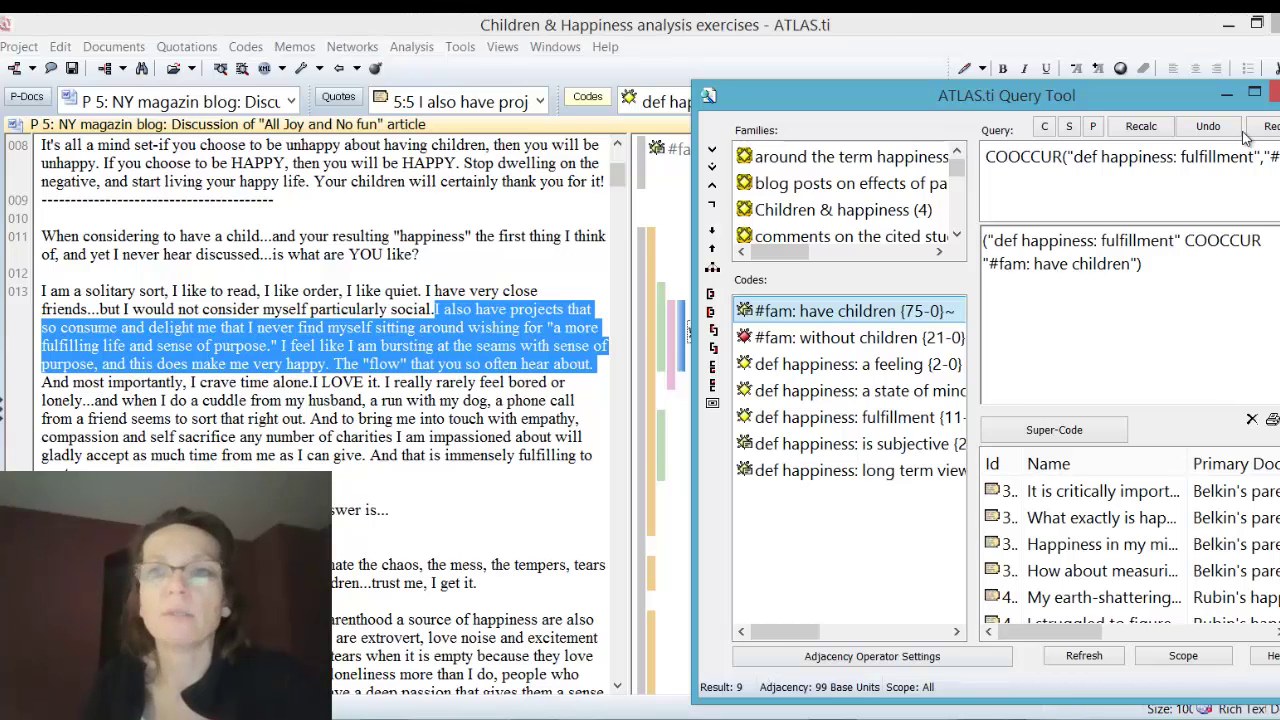
{"action": "left_click", "coordinate": [1271, 92]}
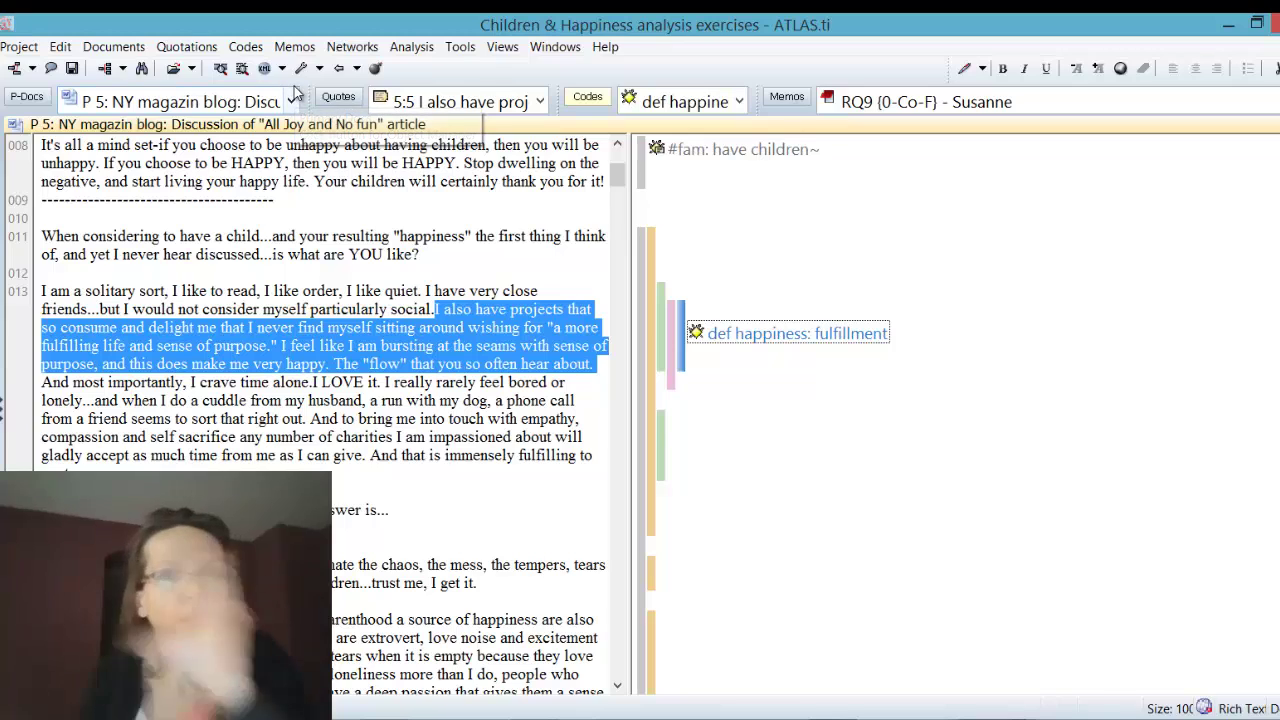
Step: Open the Code Cooccurrence Table and add "#fam: have children" and "#fam: without children" as columns
{"action": "left_click", "coordinate": [414, 48]}
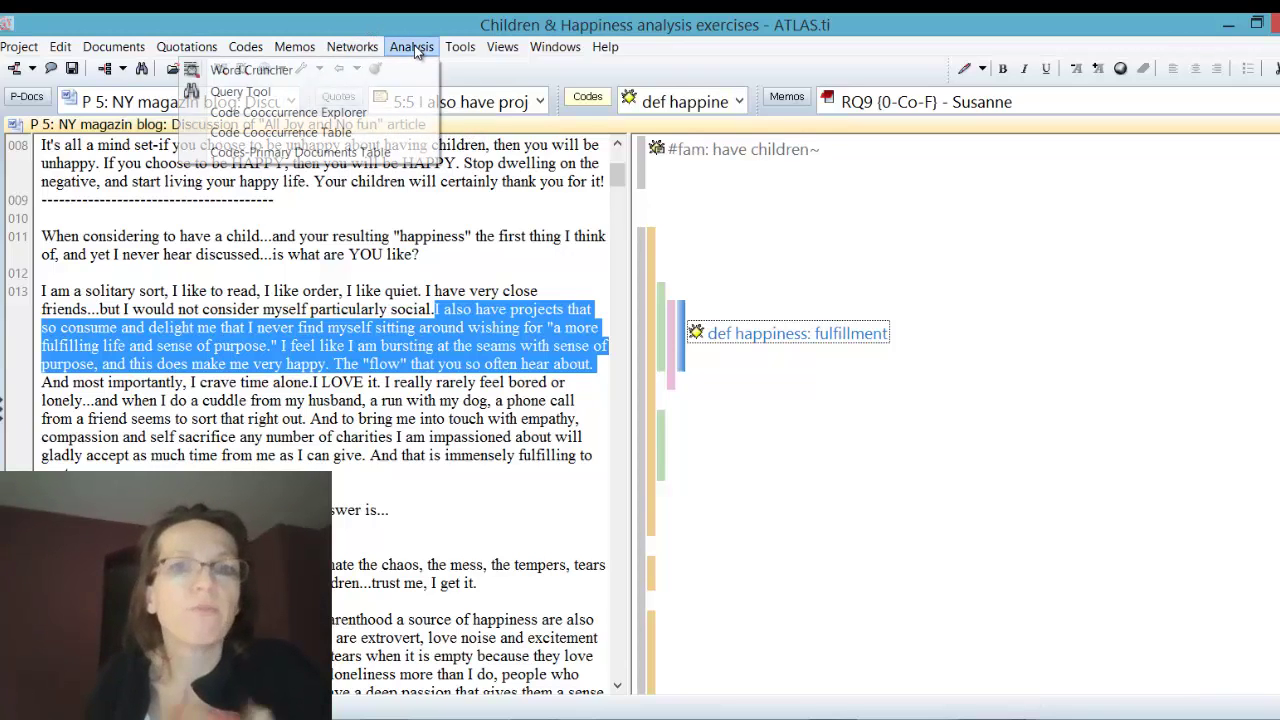
{"action": "left_click", "coordinate": [418, 136]}
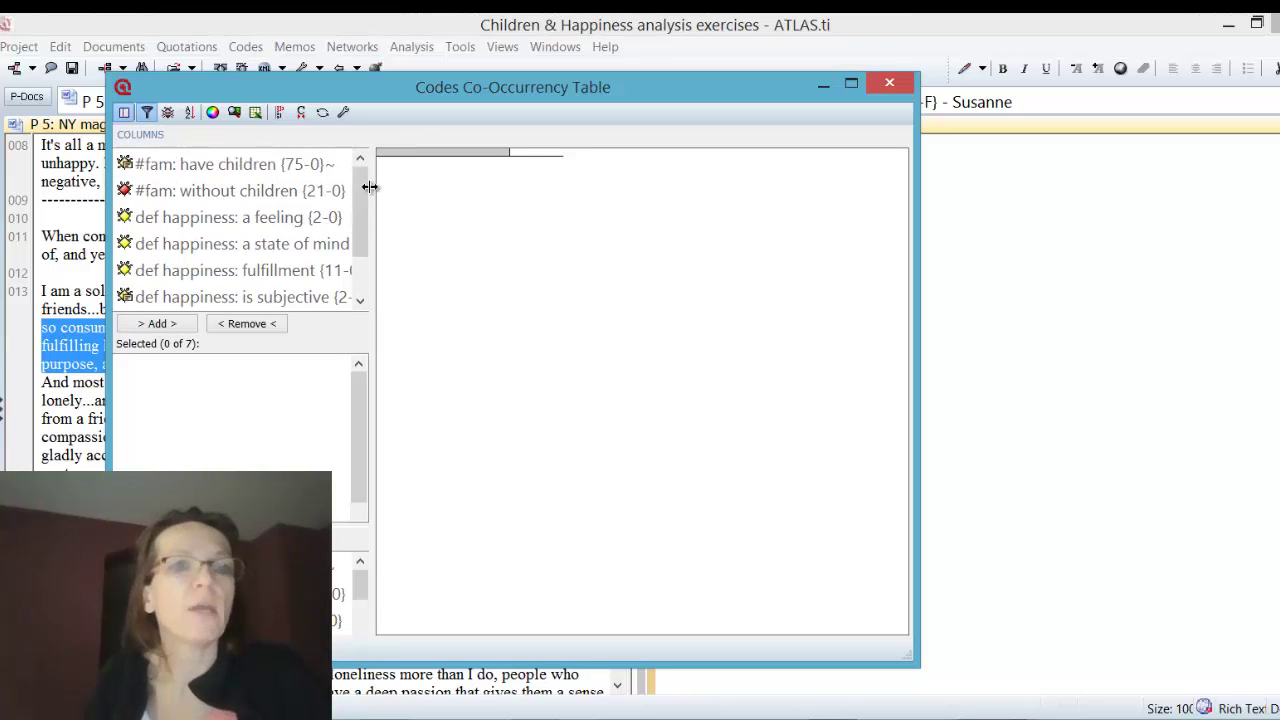
{"action": "left_click", "coordinate": [297, 170]}
{"action": "left_click", "coordinate": [294, 193], "text": "ctrl"}
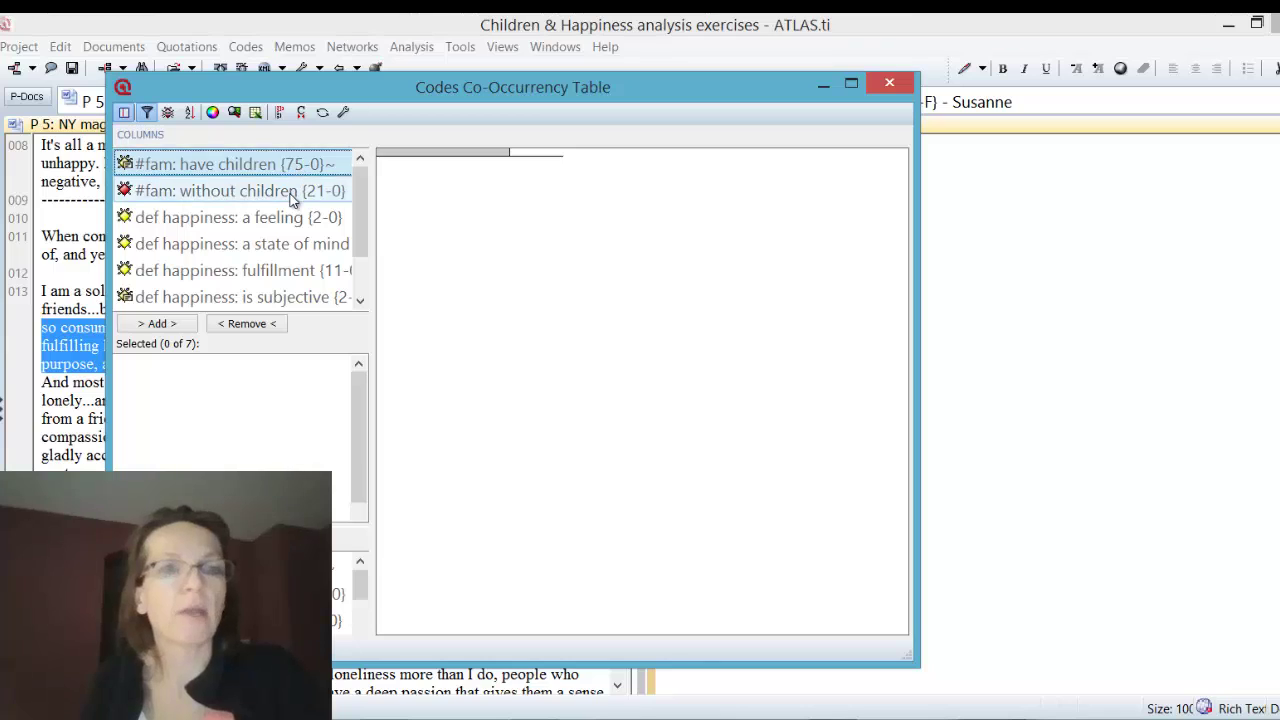
{"action": "left_click", "coordinate": [155, 325]}
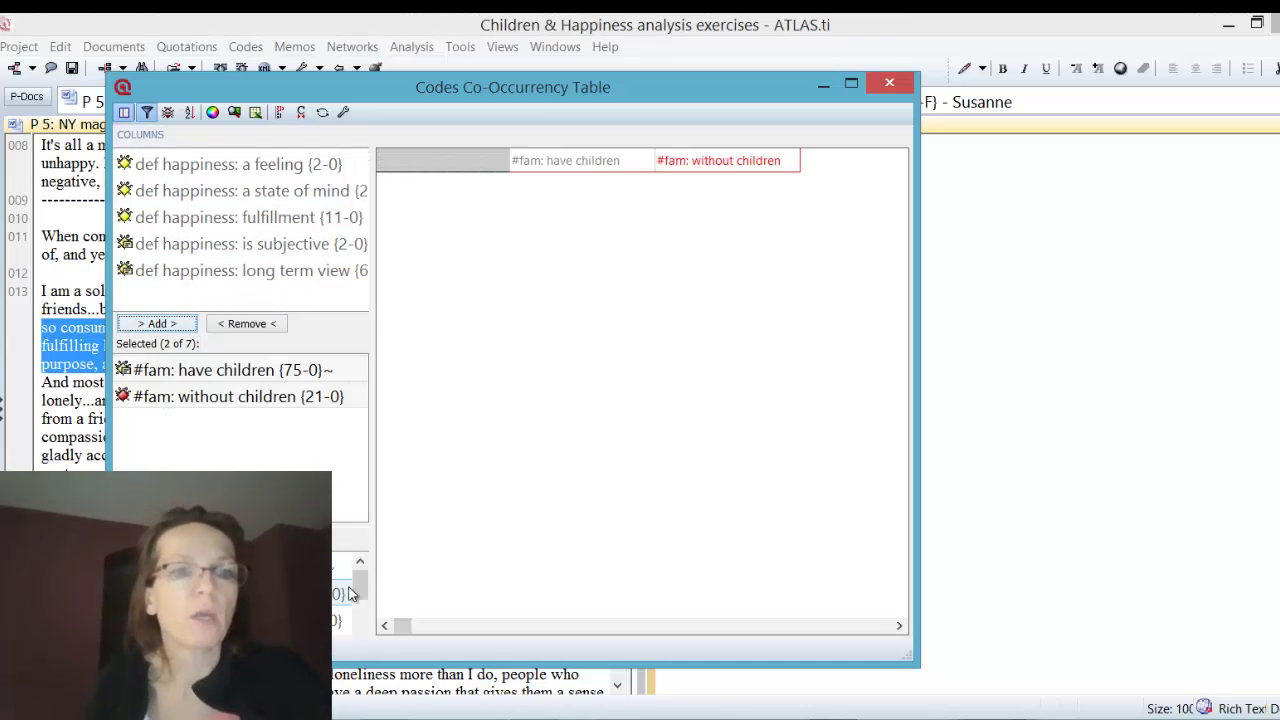
Step: Add the five "def happiness" codes (a feeling, a state of mind, fulfillment, is subjective, long term view) as table rows
{"action": "left_click", "coordinate": [340, 620]}
{"action": "scroll", "coordinate": [340, 620], "scroll_direction": "down", "scroll_amount": 3}
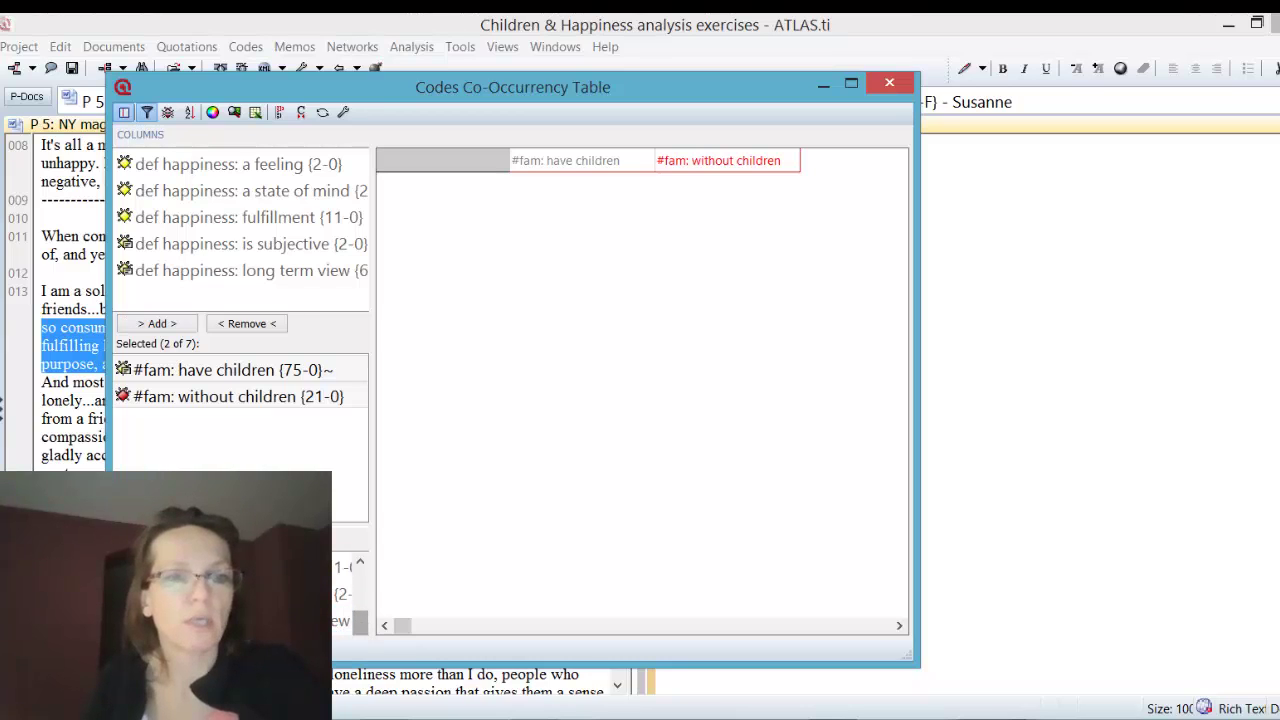
{"action": "double_click", "coordinate": [362, 664]}
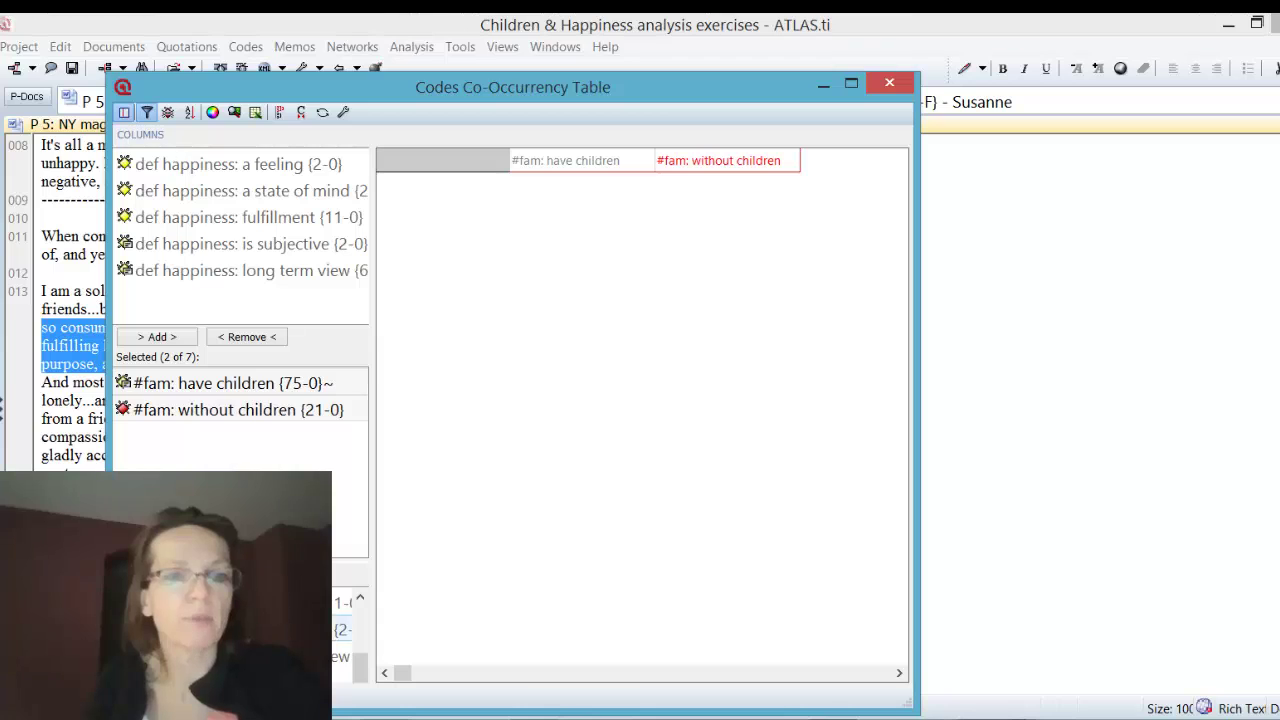
{"action": "left_click_drag", "start_coordinate": [360, 668], "coordinate": [356, 630]}
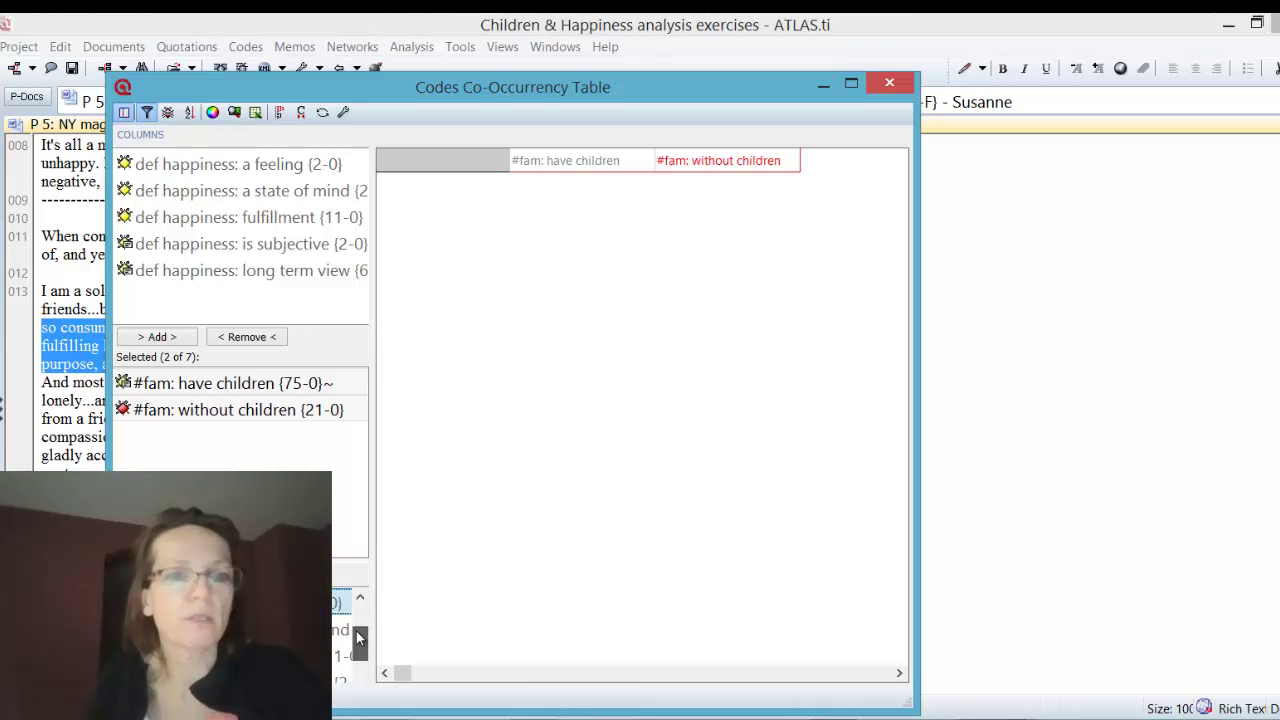
{"action": "left_click_drag", "start_coordinate": [463, 93], "coordinate": [550, 36]}
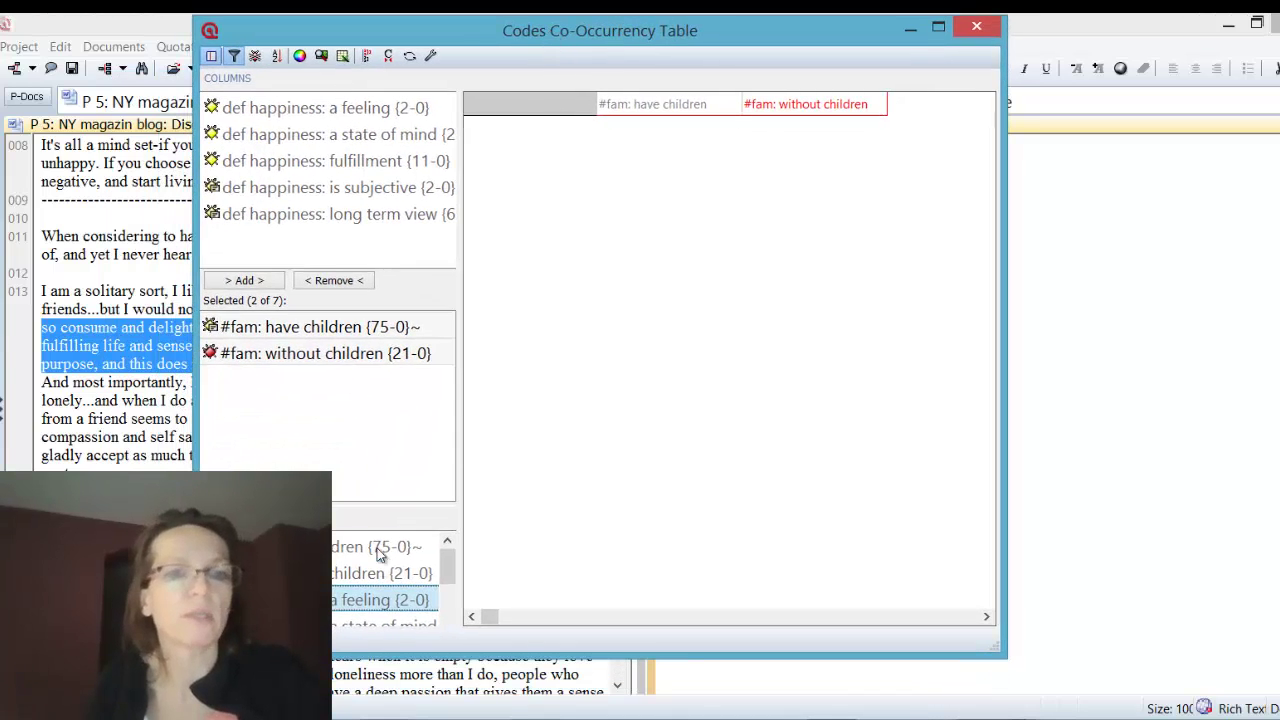
{"action": "double_click", "coordinate": [362, 603]}
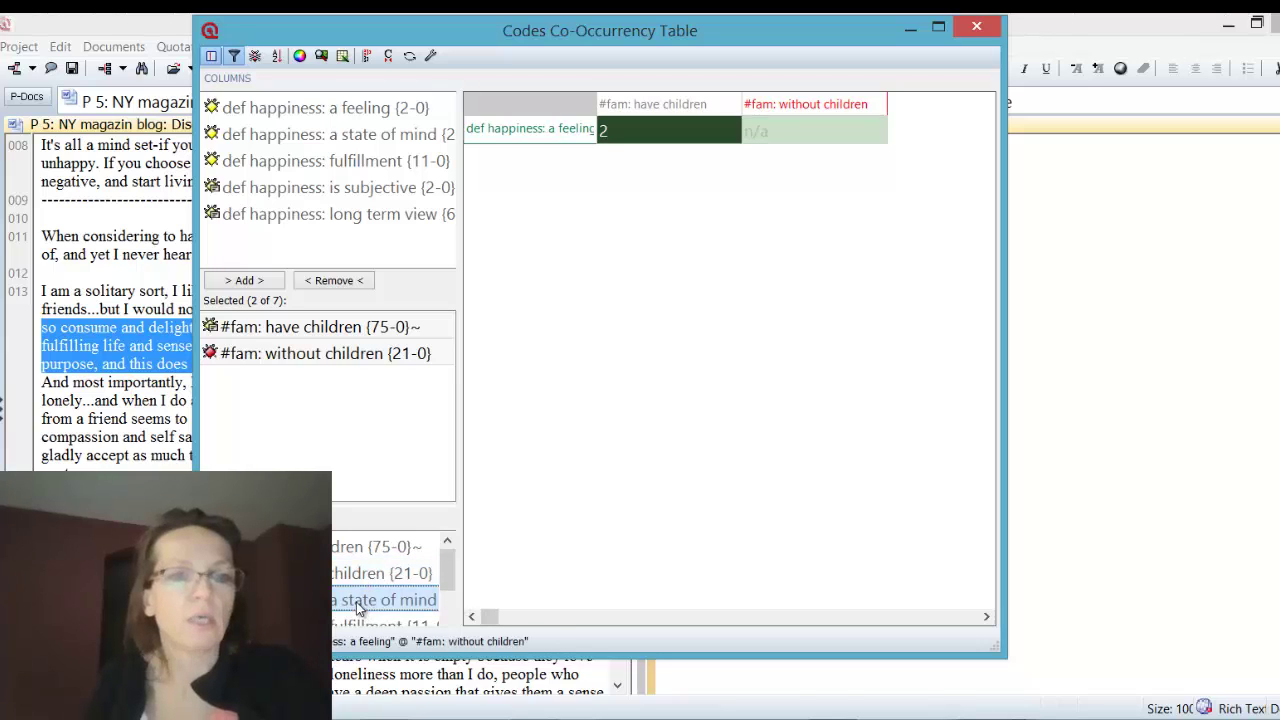
{"action": "double_click", "coordinate": [360, 603]}
{"action": "double_click", "coordinate": [358, 603]}
{"action": "double_click", "coordinate": [358, 603]}
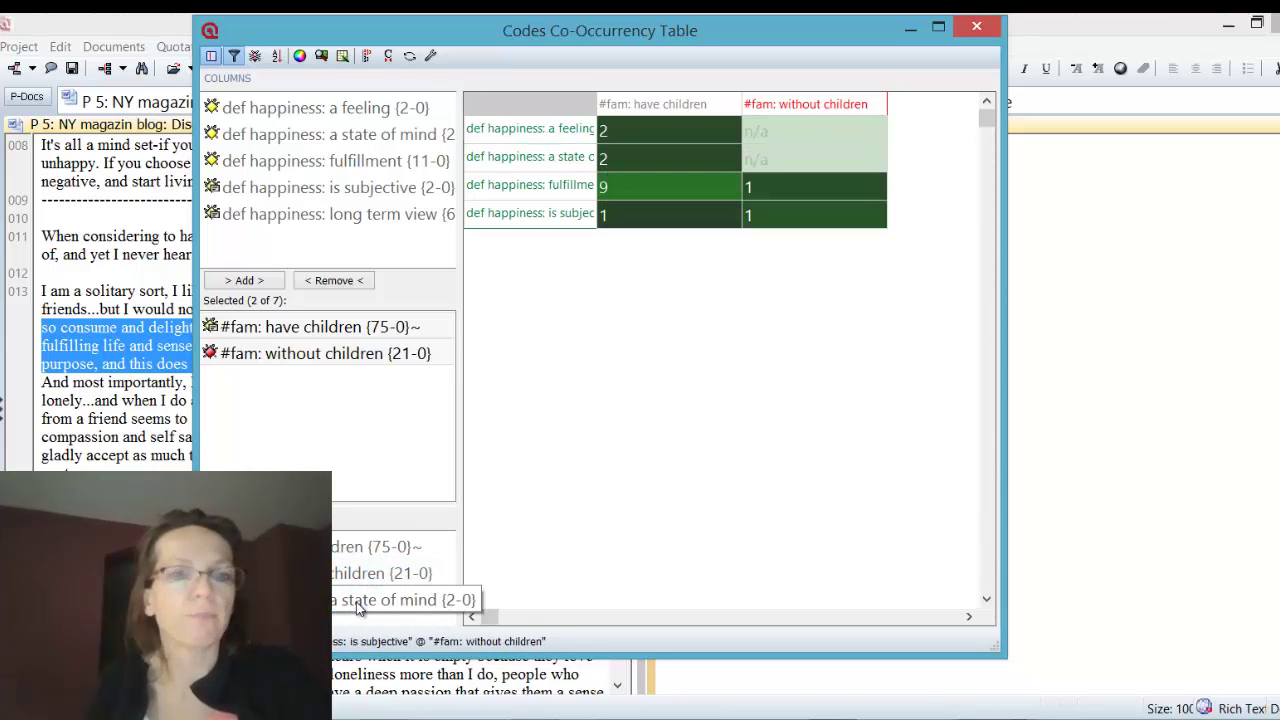
{"action": "double_click", "coordinate": [358, 603]}
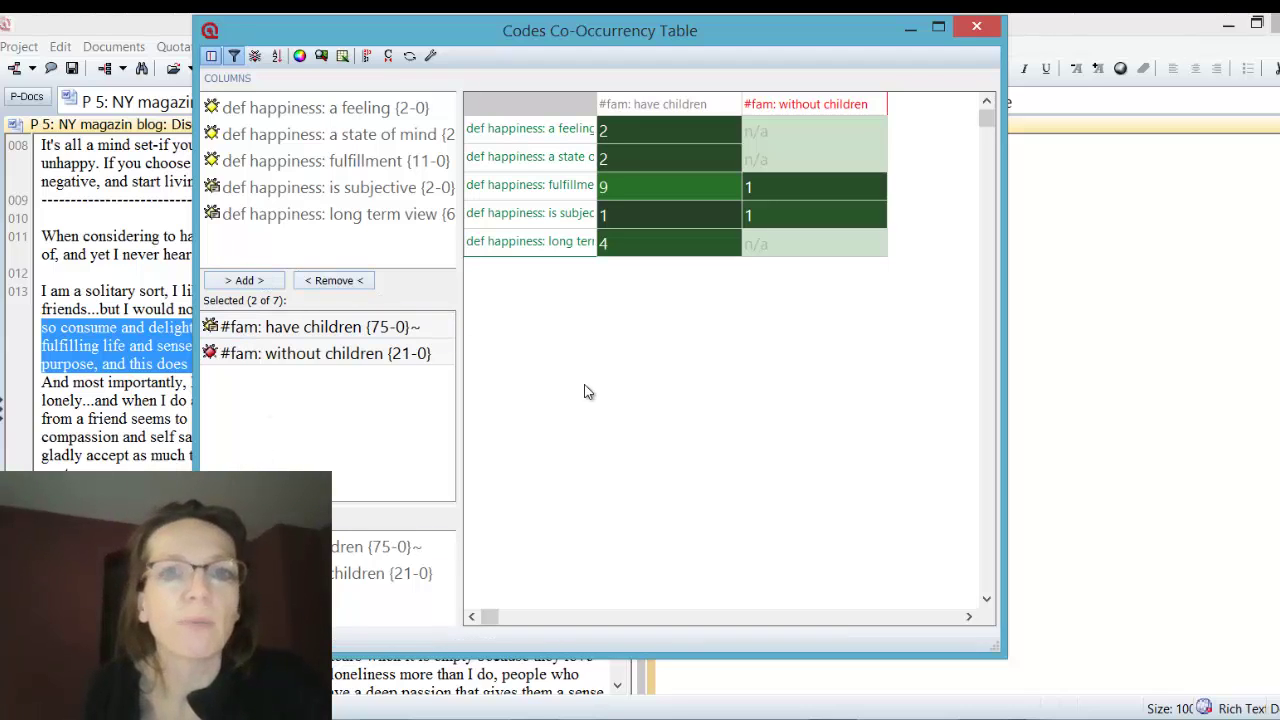
Step: Show the co-occurrence coefficients in the table, examine the cell for fulfillment and "#fam: have children", and hide the coefficients again
{"action": "left_click", "coordinate": [388, 55]}
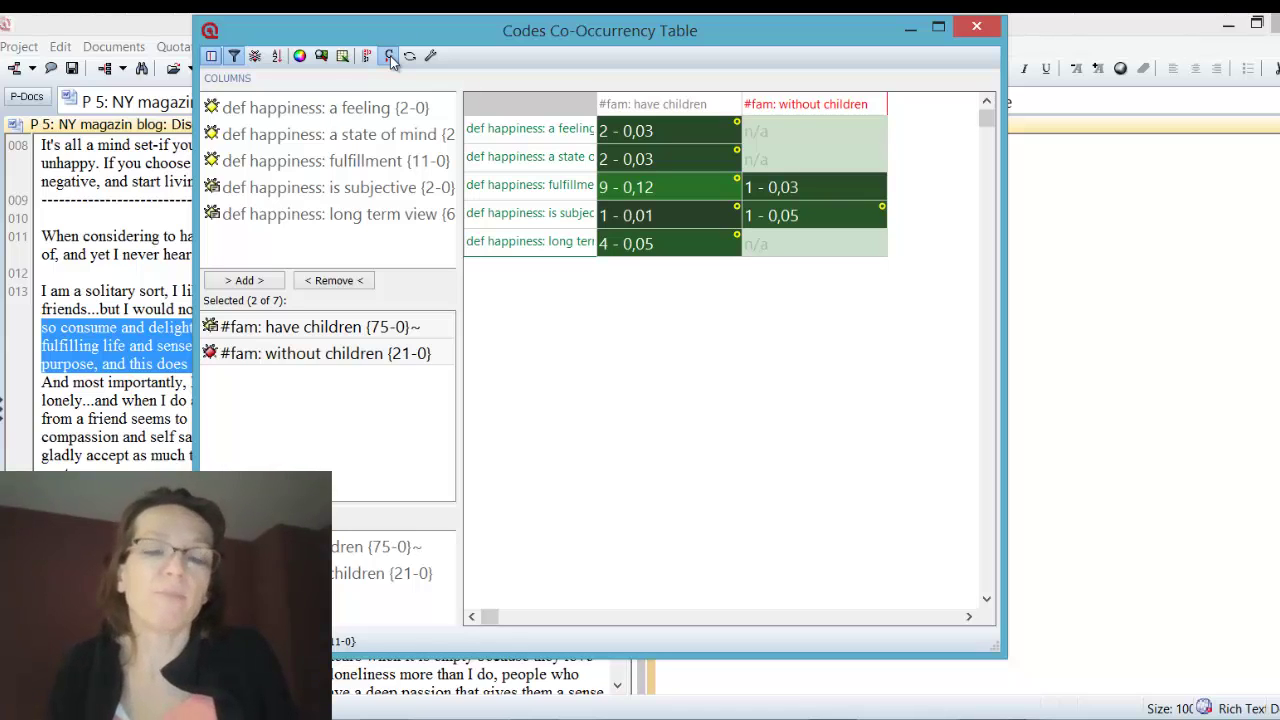
{"action": "mouse_move", "coordinate": [729, 190]}
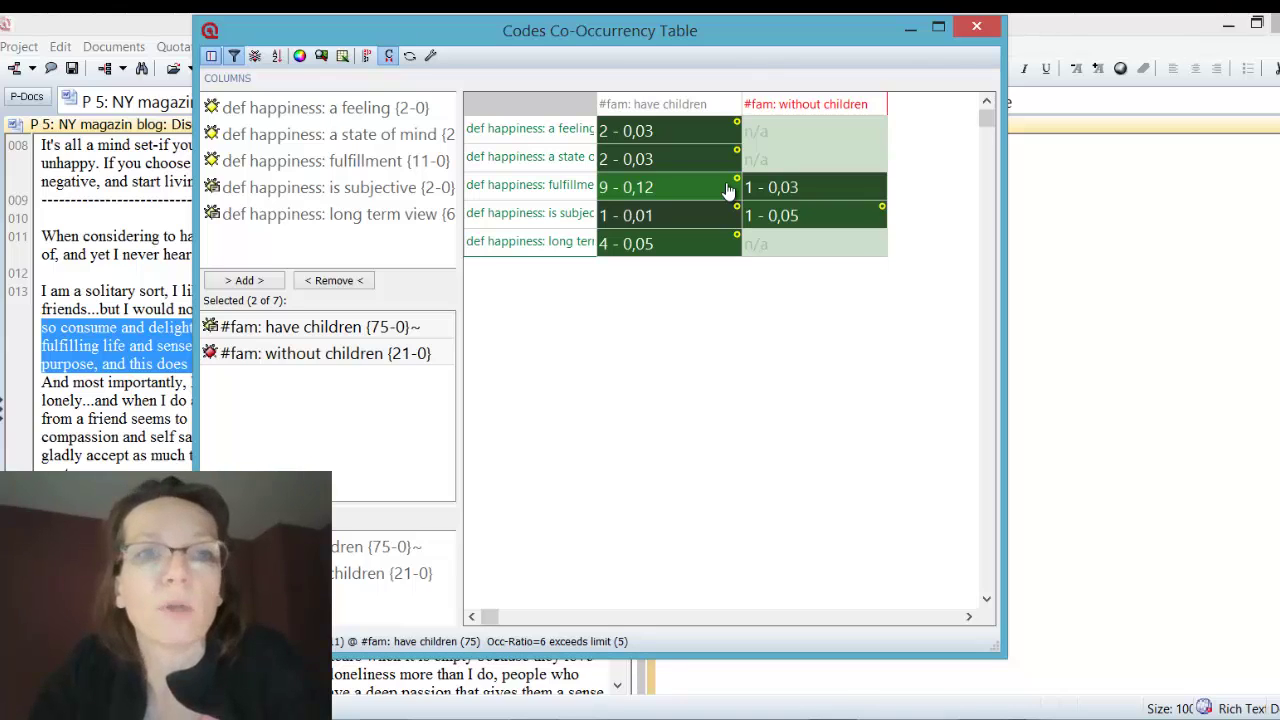
{"action": "left_click", "coordinate": [392, 57]}
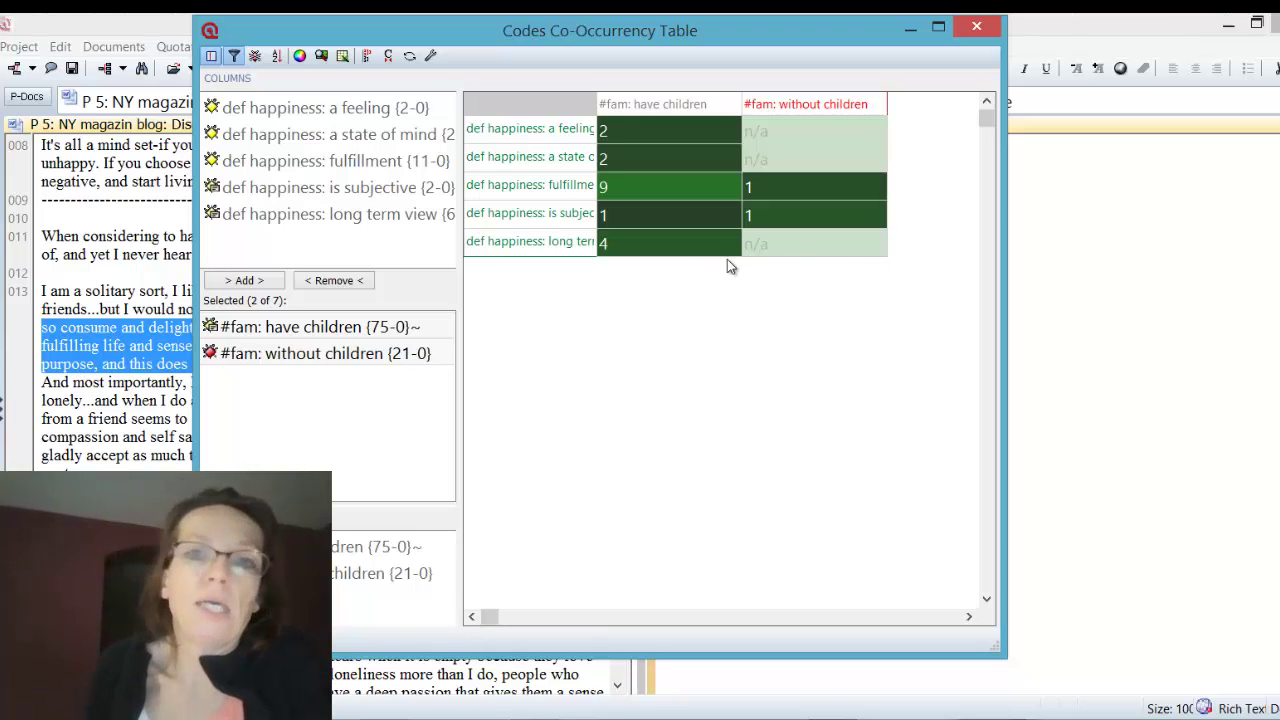
Step: List the quotations behind the table cell where "def happiness: fulfillment" meets "#fam: without children"
{"action": "left_click", "coordinate": [877, 190]}
{"action": "left_click", "coordinate": [877, 190]}
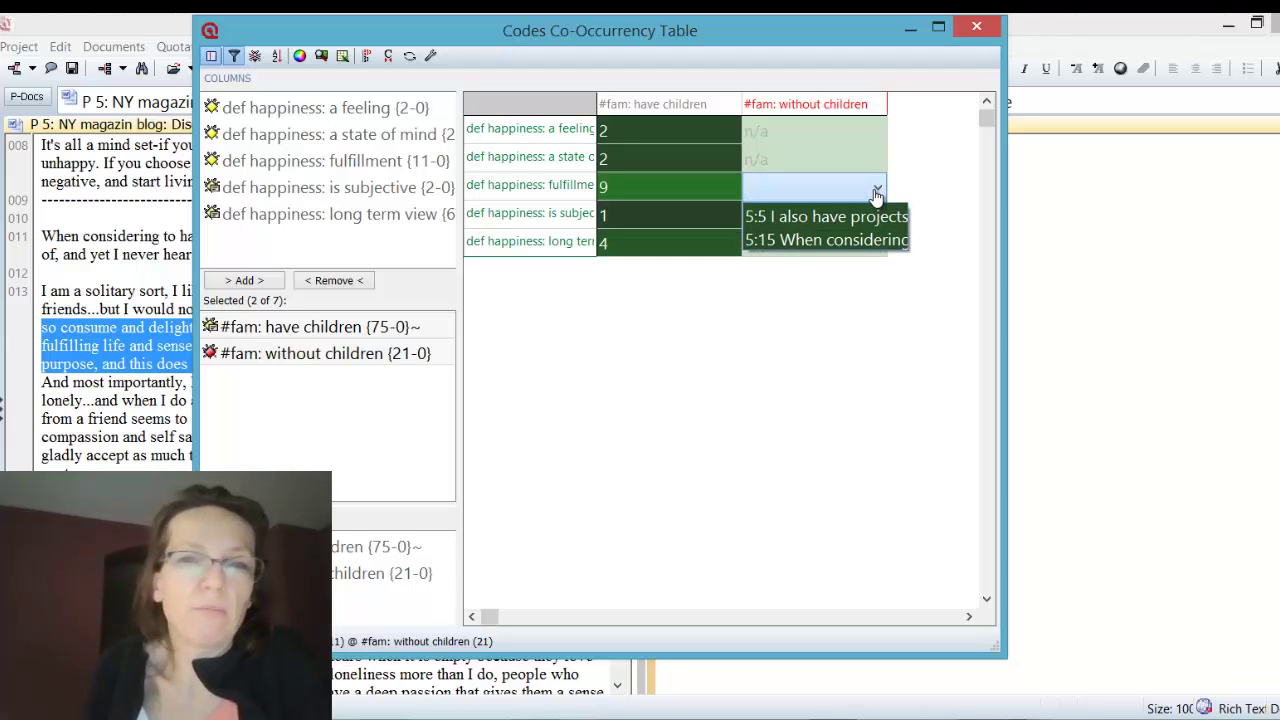
{"action": "left_click", "coordinate": [306, 212]}
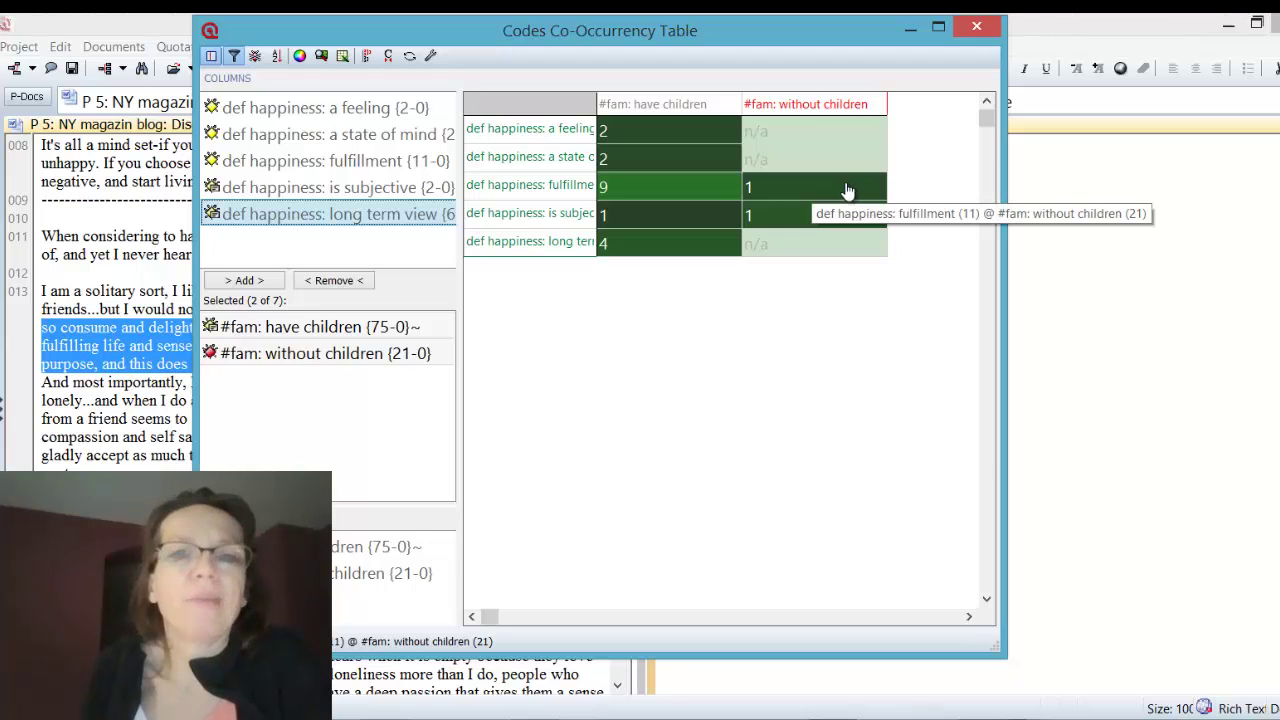
{"action": "left_click", "coordinate": [876, 190]}
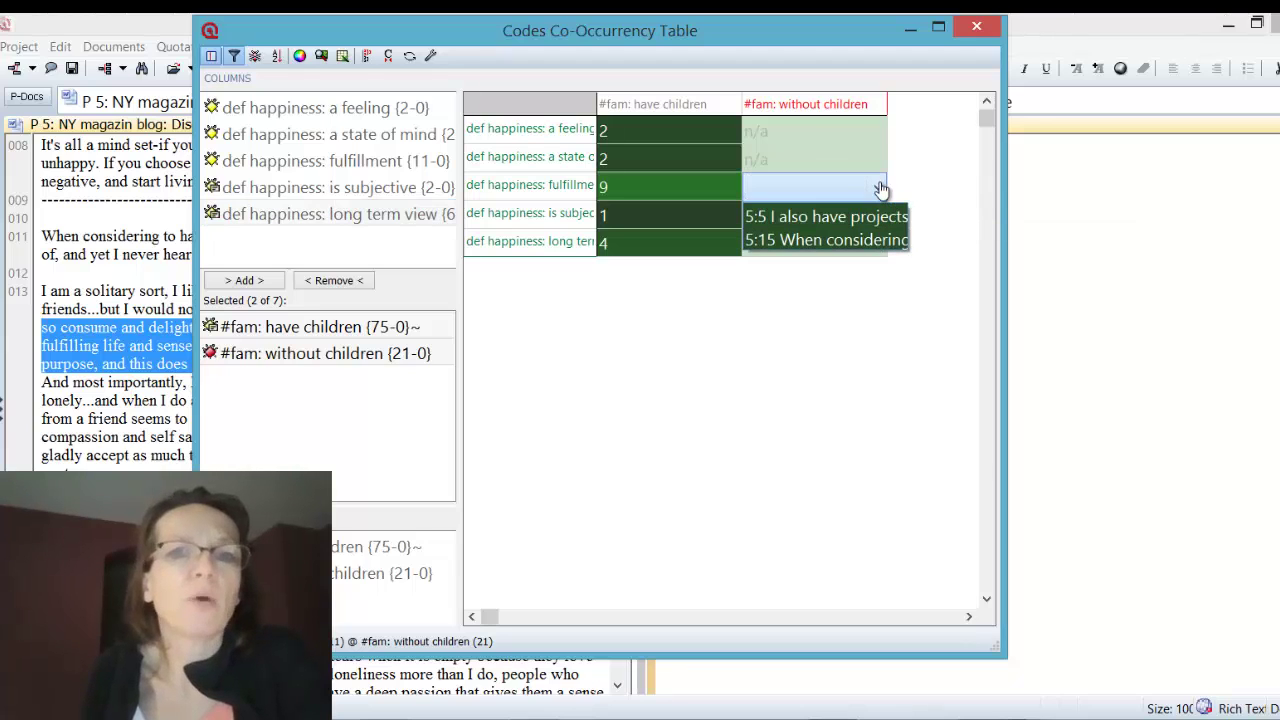
Step: Move the table beside the document and select quotation 5:5 from the cell for fulfillment and "#fam: without children"
{"action": "left_click", "coordinate": [792, 224]}
{"action": "left_click_drag", "start_coordinate": [532, 30], "coordinate": [878, 52]}
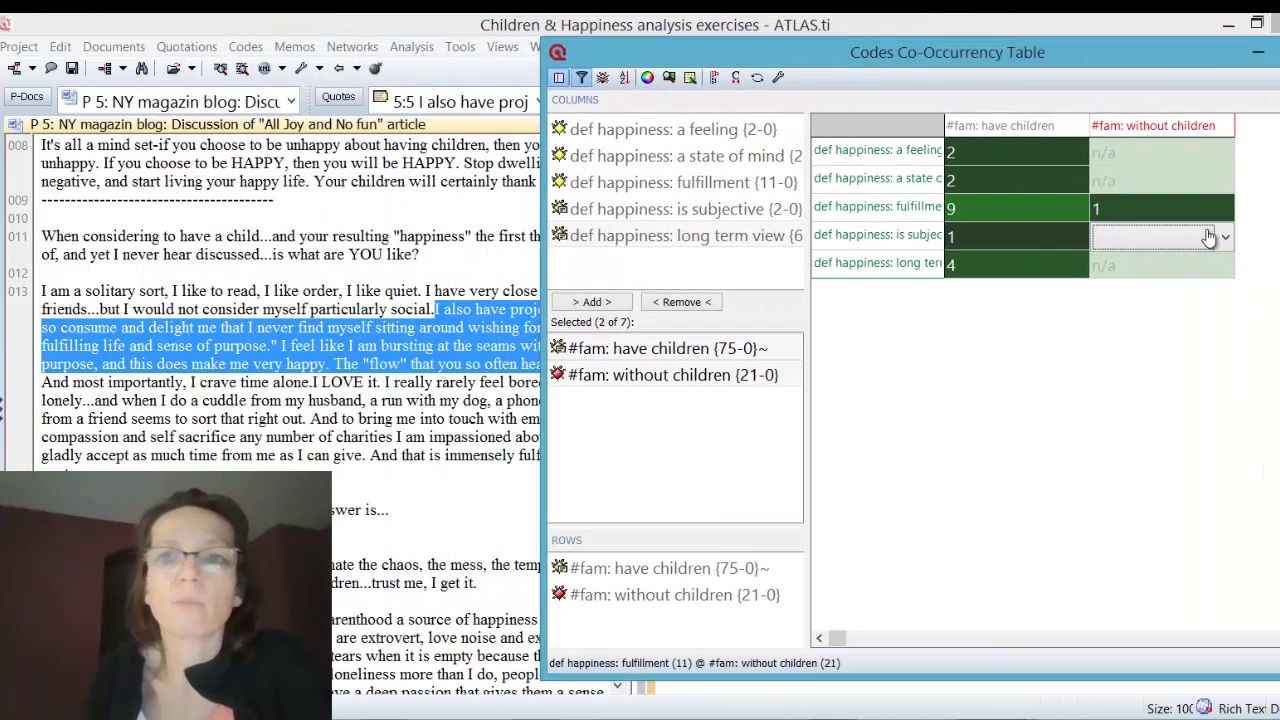
{"action": "left_click", "coordinate": [1230, 215]}
{"action": "left_click", "coordinate": [1225, 210]}
{"action": "left_click", "coordinate": [1200, 238]}
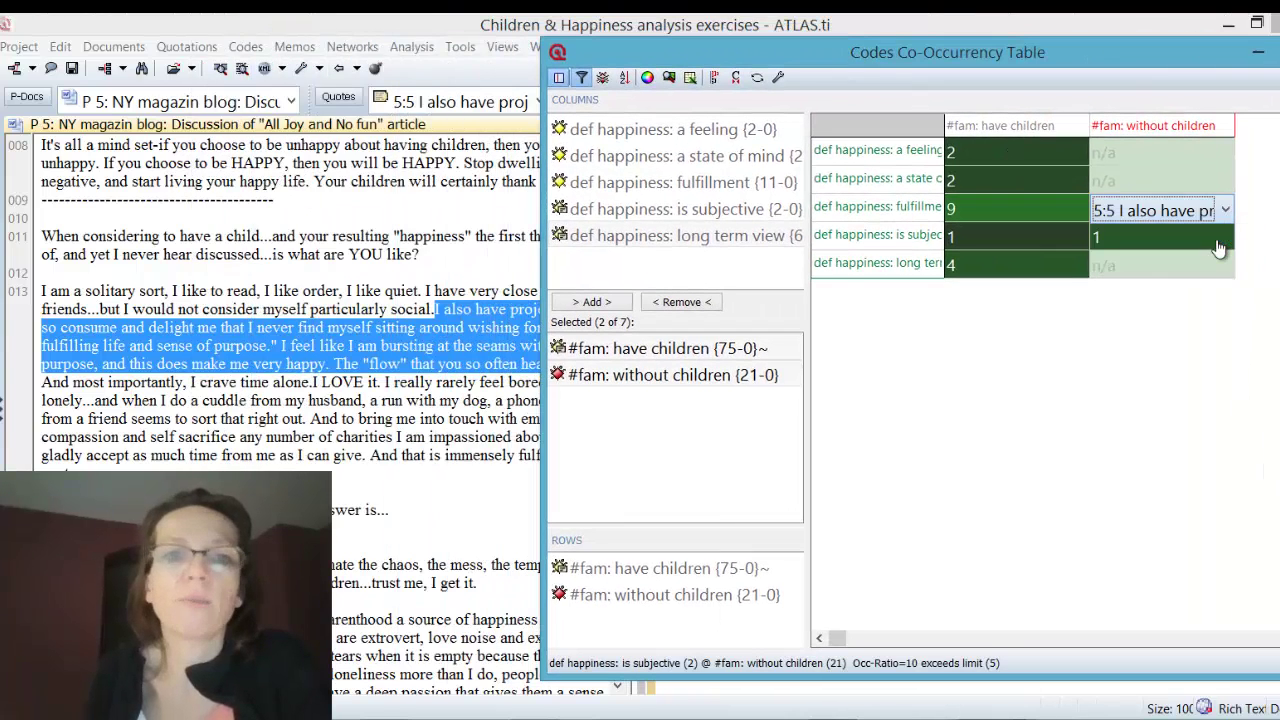
Step: Display quotation 5:15 from the same cell in the document and shift the table window to examine its margin codes
{"action": "left_click", "coordinate": [1225, 210]}
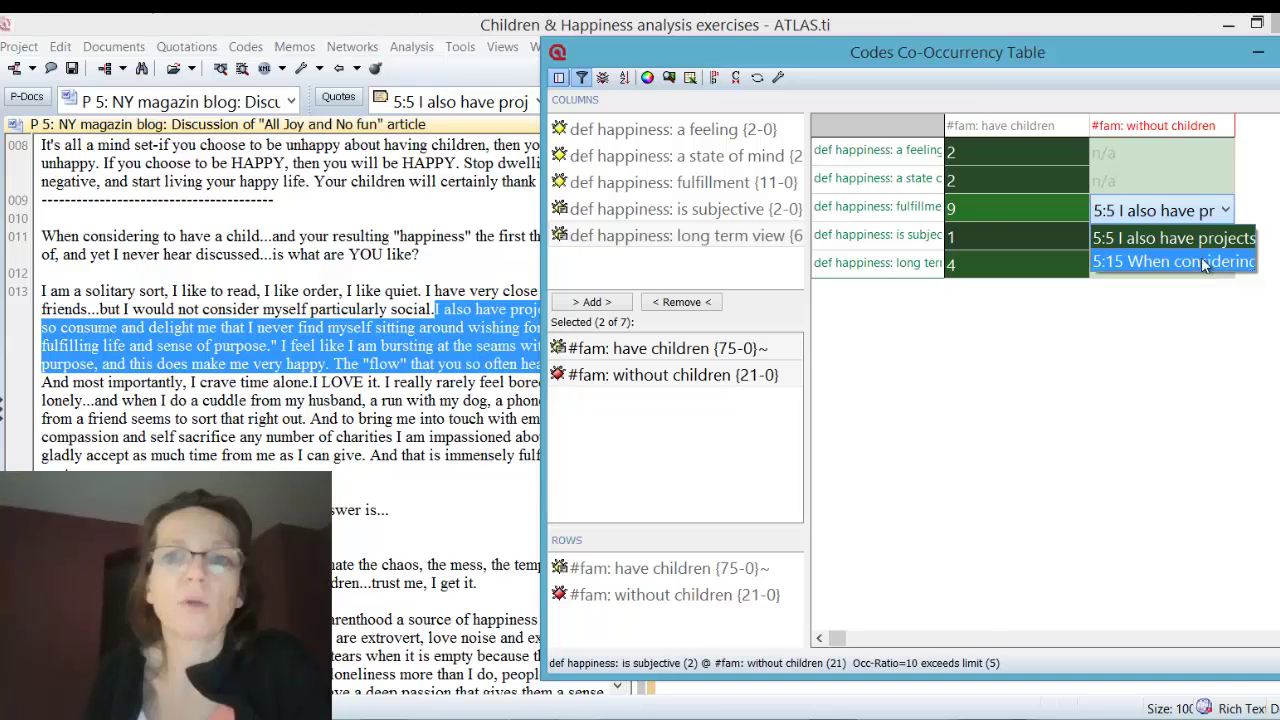
{"action": "left_click", "coordinate": [1205, 262]}
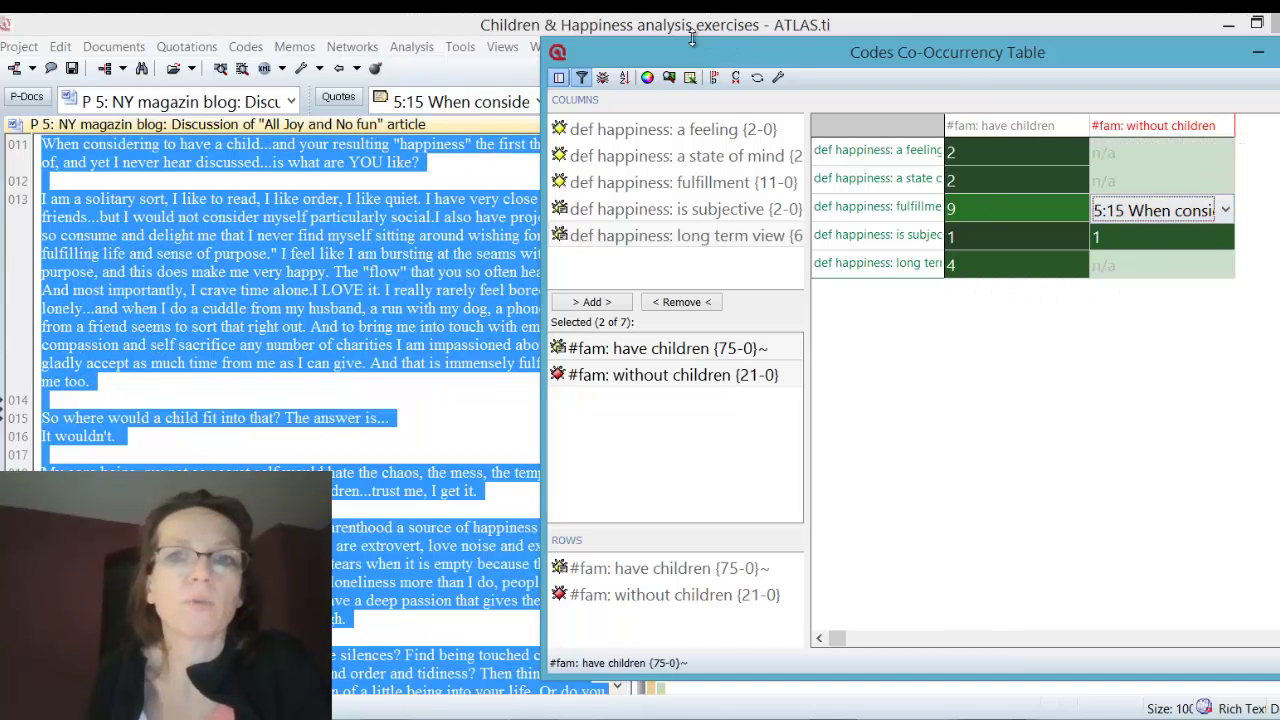
{"action": "left_click_drag", "start_coordinate": [699, 47], "coordinate": [893, 50]}
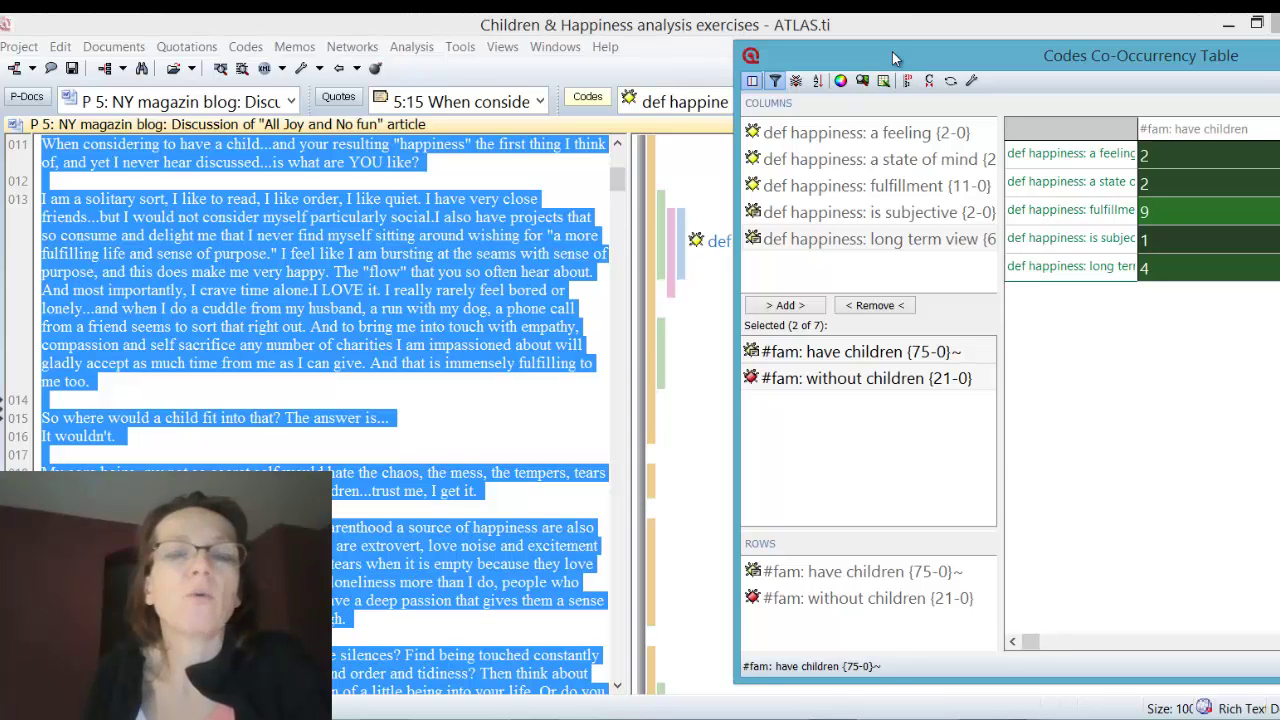
{"action": "left_click_drag", "start_coordinate": [895, 58], "coordinate": [574, 50]}
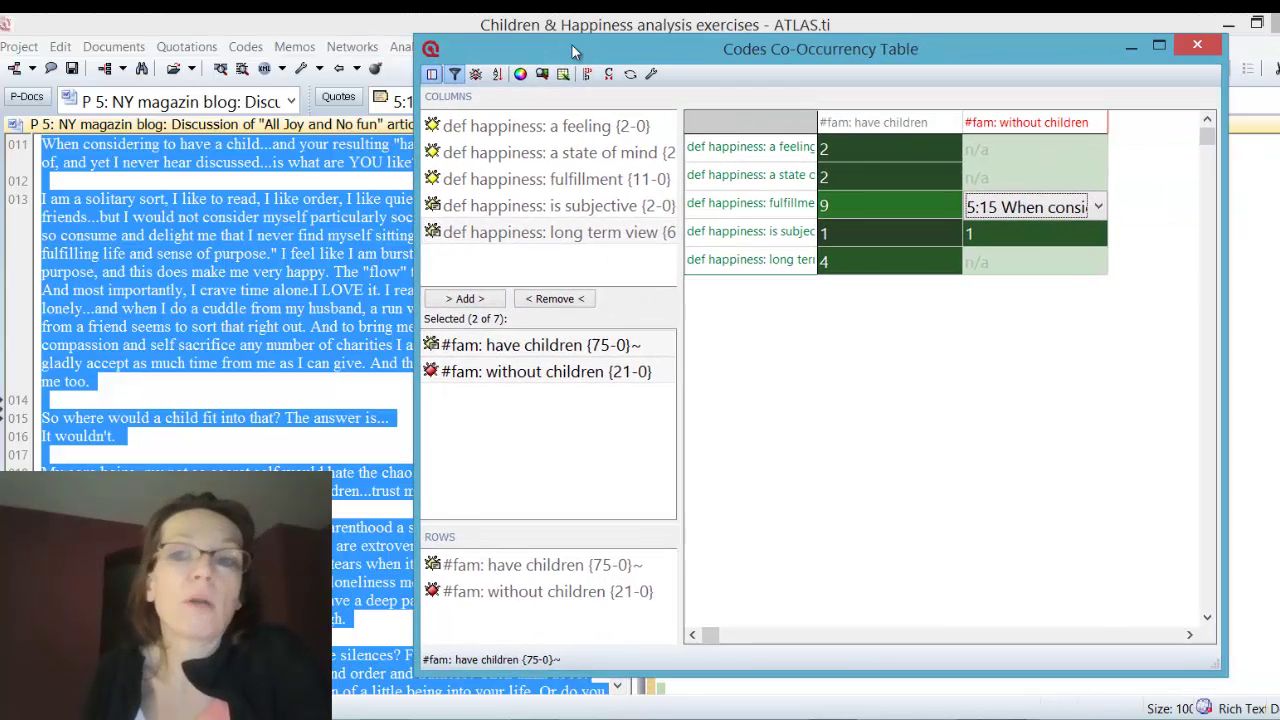
Step: Display quotation 5:12 from the cell for "def happiness: is subjective" and "#fam: without children", moving the table aside to read it
{"action": "left_click", "coordinate": [1098, 206]}
{"action": "left_click", "coordinate": [1066, 254]}
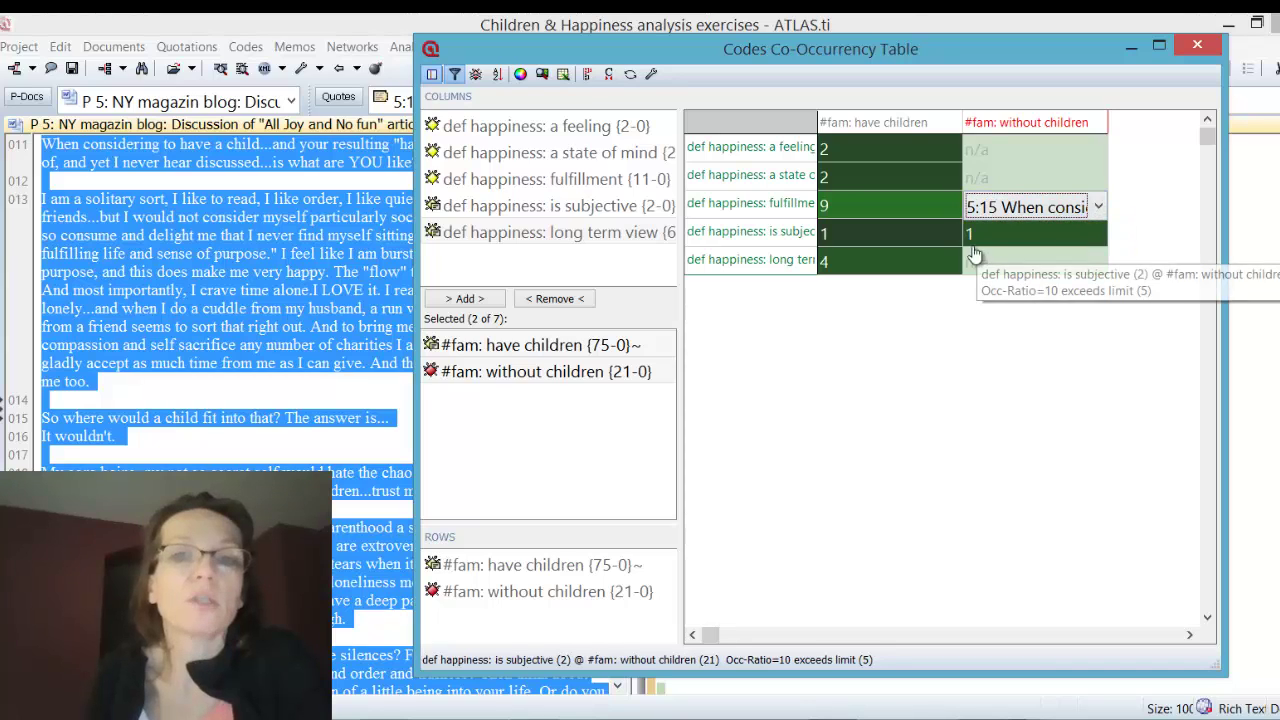
{"action": "left_click", "coordinate": [1094, 235]}
{"action": "left_click", "coordinate": [1098, 233]}
{"action": "left_click", "coordinate": [1096, 264]}
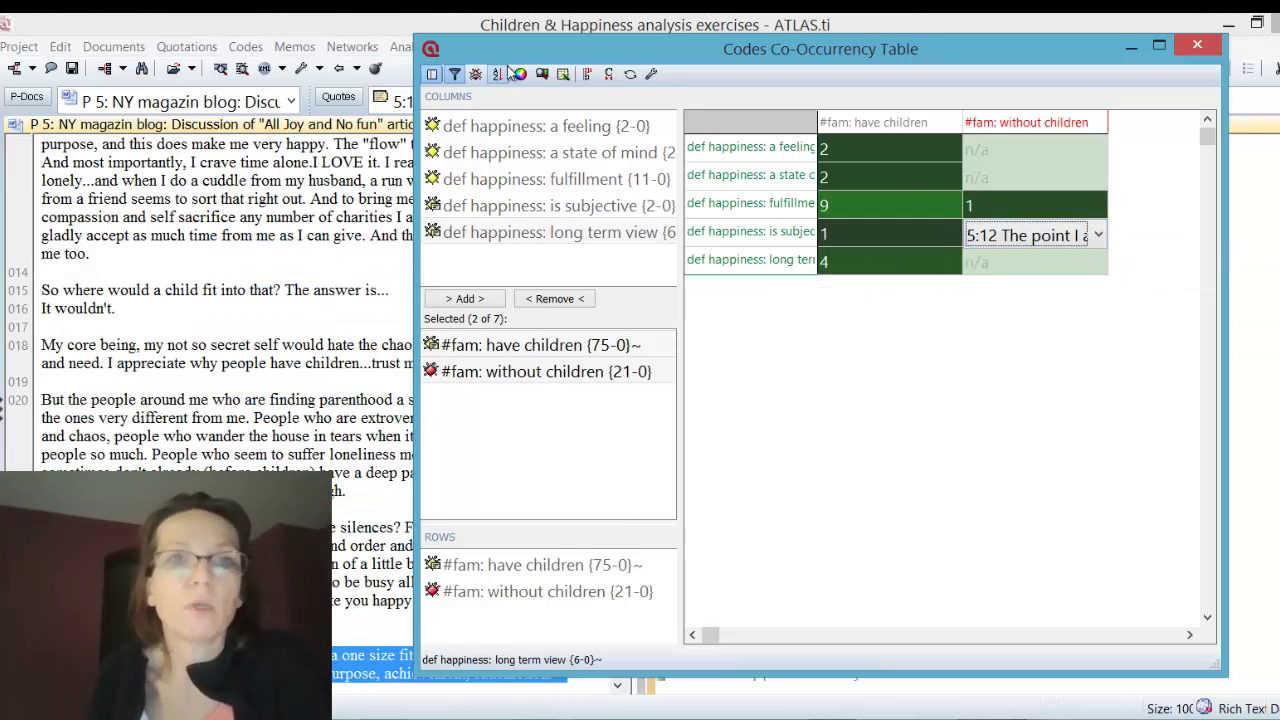
{"action": "left_click_drag", "start_coordinate": [503, 48], "coordinate": [673, 51]}
{"action": "left_click", "coordinate": [483, 420]}
{"action": "scroll", "coordinate": [483, 420], "scroll_direction": "down", "scroll_amount": 6}
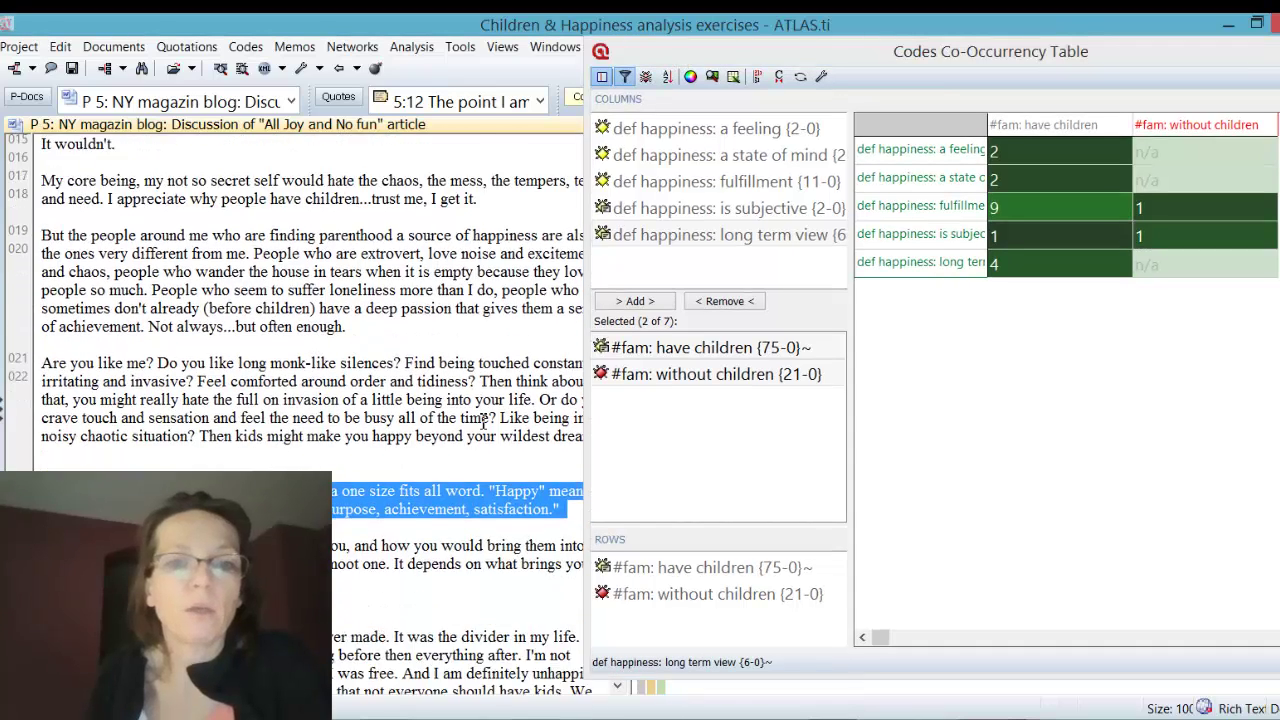
Step: List the quotations in the cell for "is subjective" and "#fam: without children" and display quotation 5:15 in the document
{"action": "left_click", "coordinate": [1210, 236]}
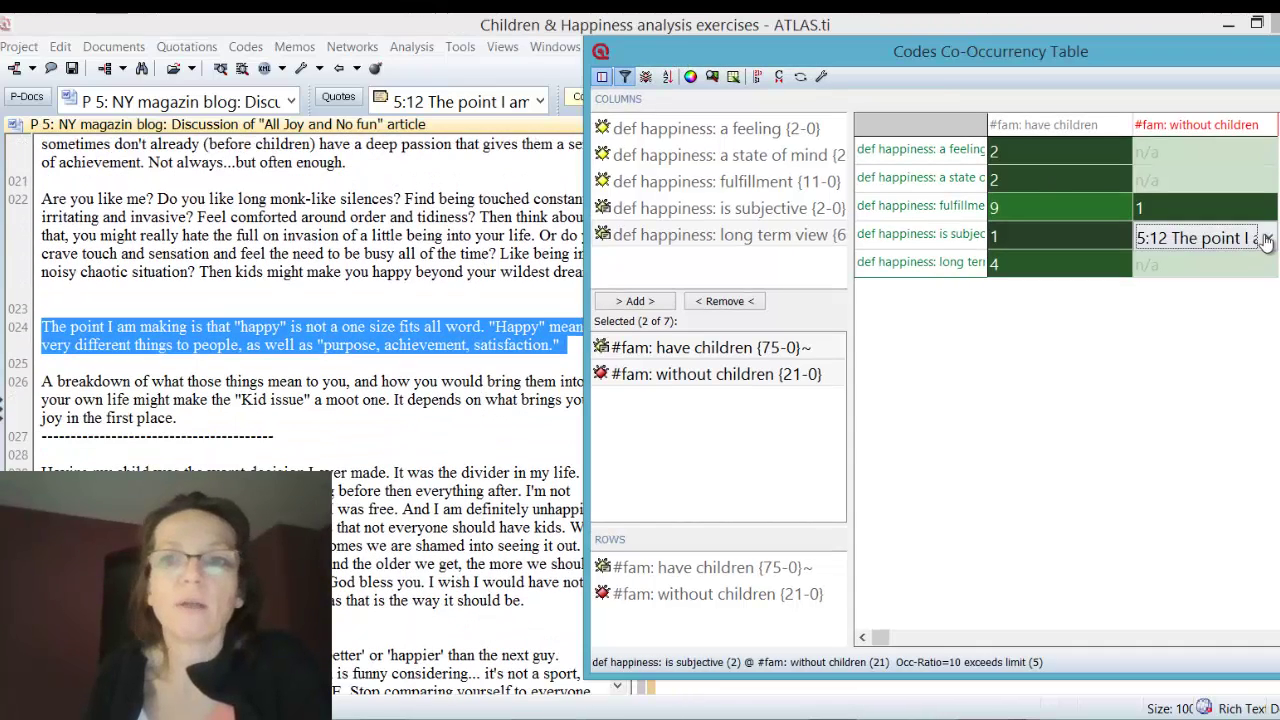
{"action": "left_click", "coordinate": [1267, 238]}
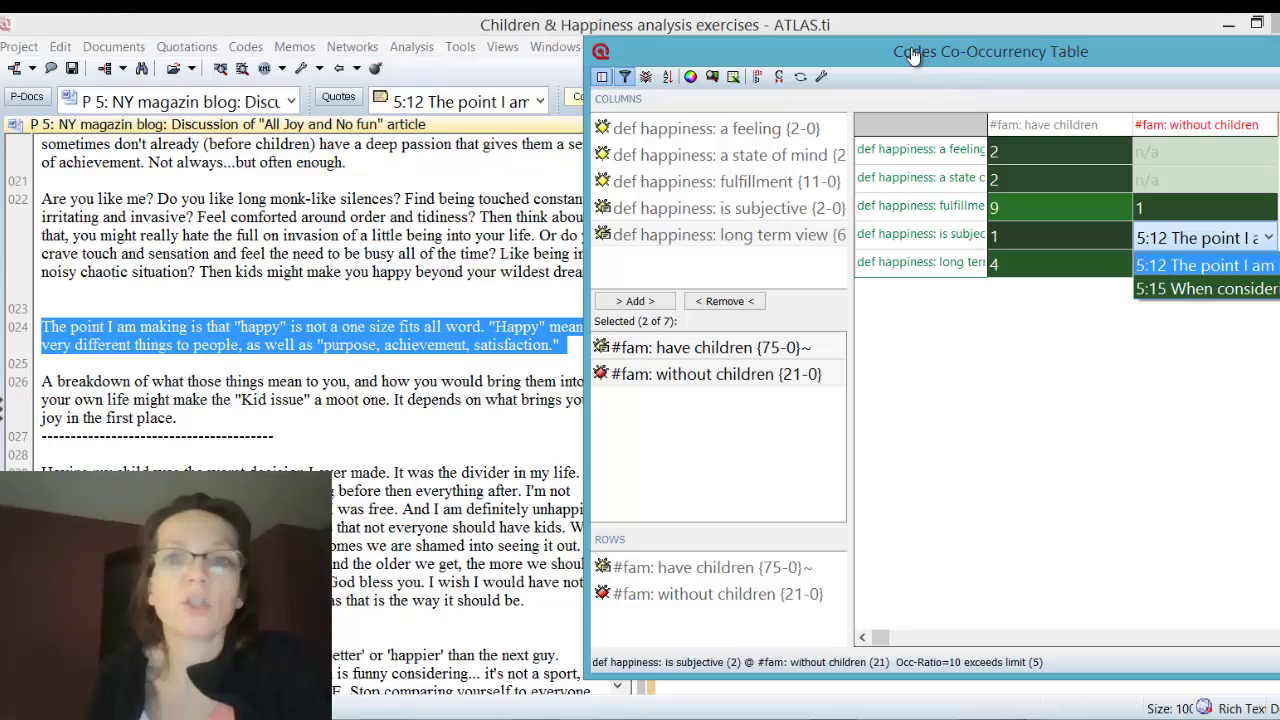
{"action": "left_click", "coordinate": [685, 408]}
{"action": "left_click_drag", "start_coordinate": [702, 58], "coordinate": [565, 40]}
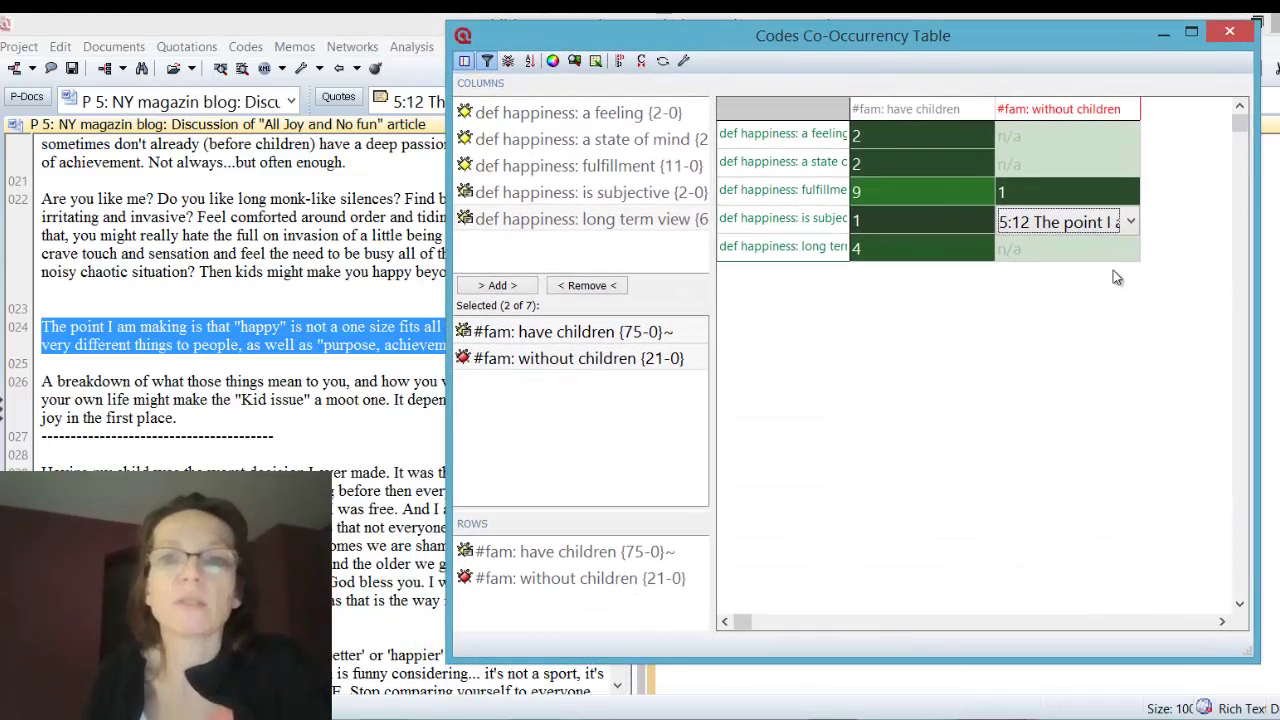
{"action": "left_click", "coordinate": [1130, 222]}
{"action": "left_click", "coordinate": [1104, 273]}
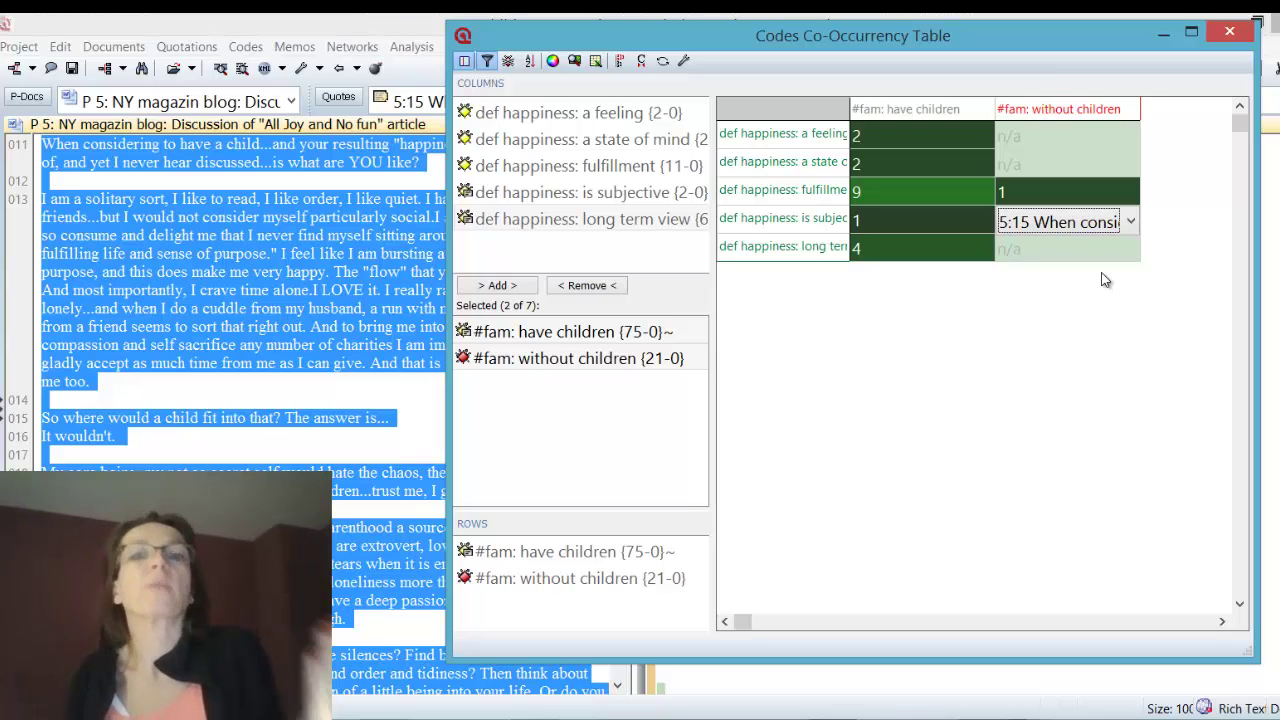
Step: List the quotations behind the "#fam: have children" cells for "is subjective" and "fulfillment"
{"action": "left_click", "coordinate": [986, 222]}
{"action": "left_click", "coordinate": [985, 224]}
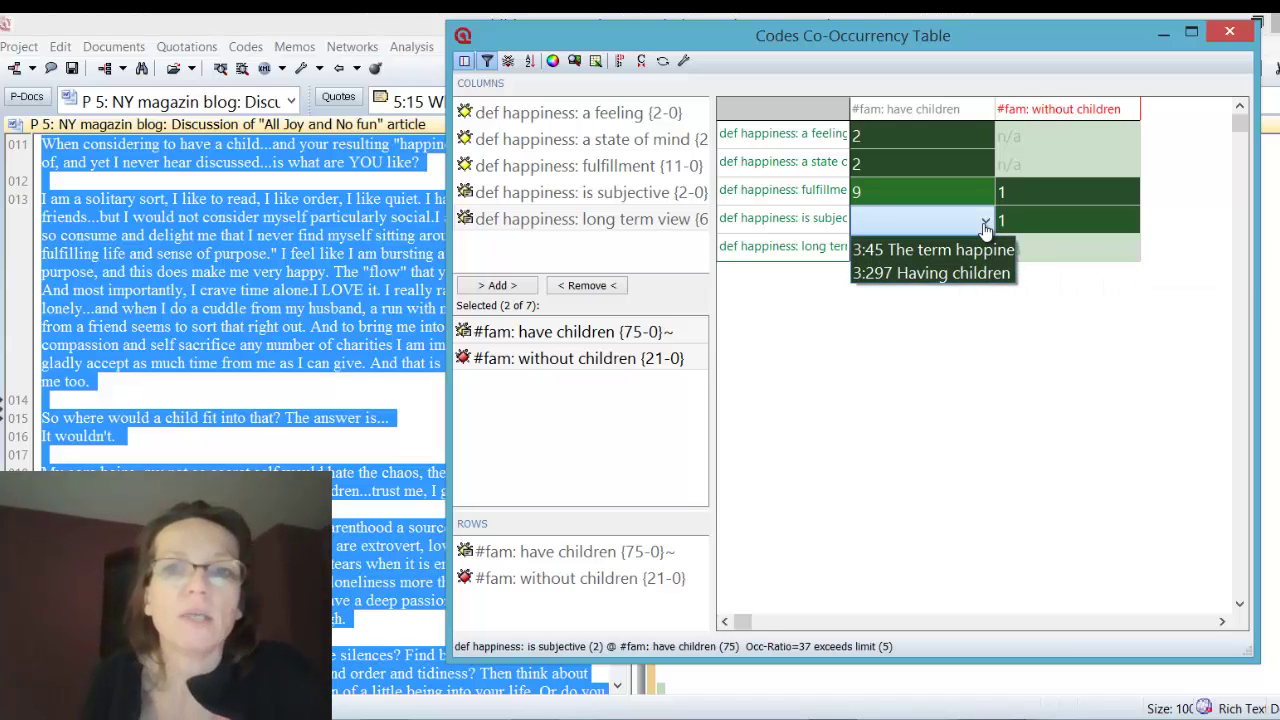
{"action": "left_click", "coordinate": [977, 194]}
{"action": "left_click", "coordinate": [988, 193]}
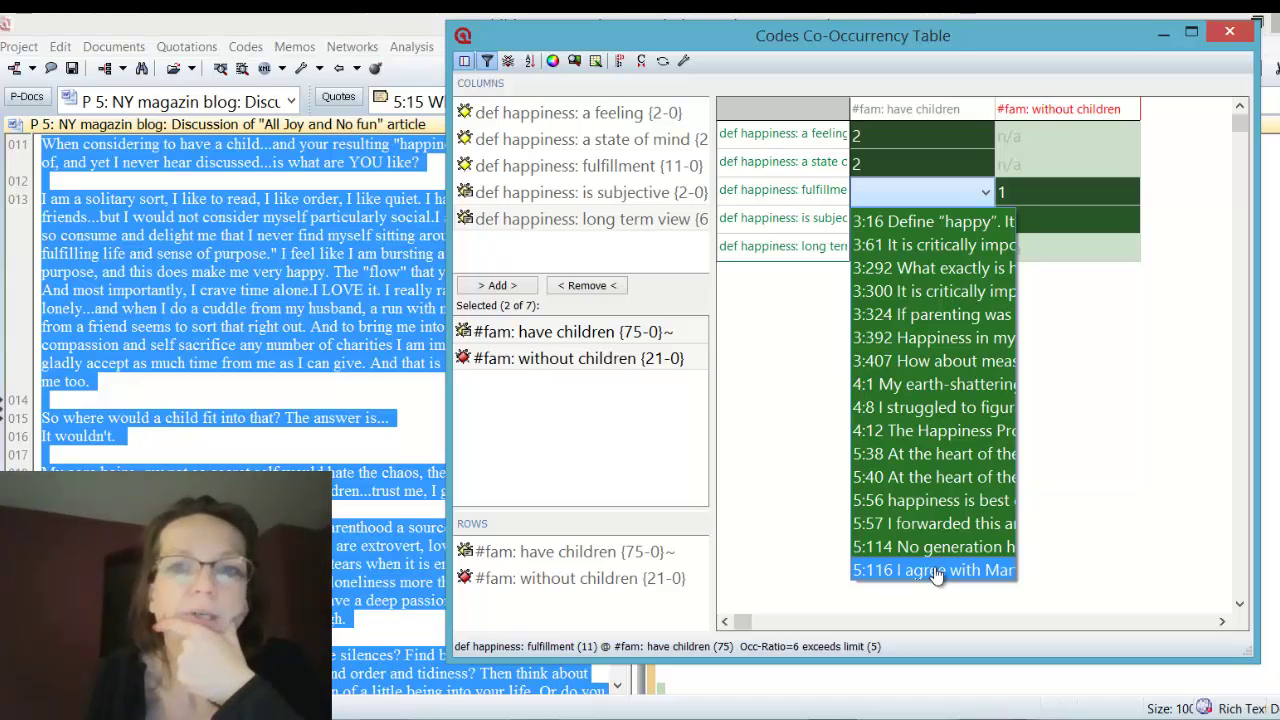
{"action": "left_click", "coordinate": [801, 358]}
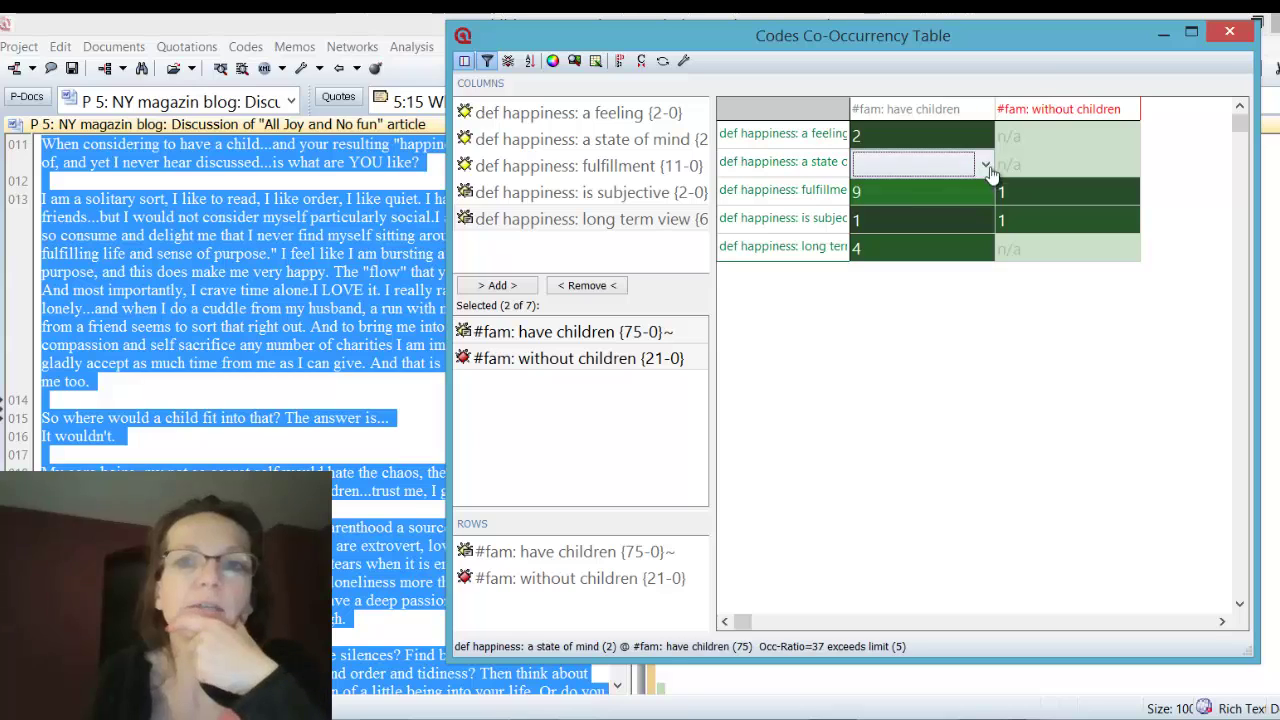
Step: Examine the "#fam: have children" cells for "a state of mind" and "a feeling", listing the quotations for "a feeling"
{"action": "left_click", "coordinate": [987, 166]}
{"action": "left_click", "coordinate": [985, 137]}
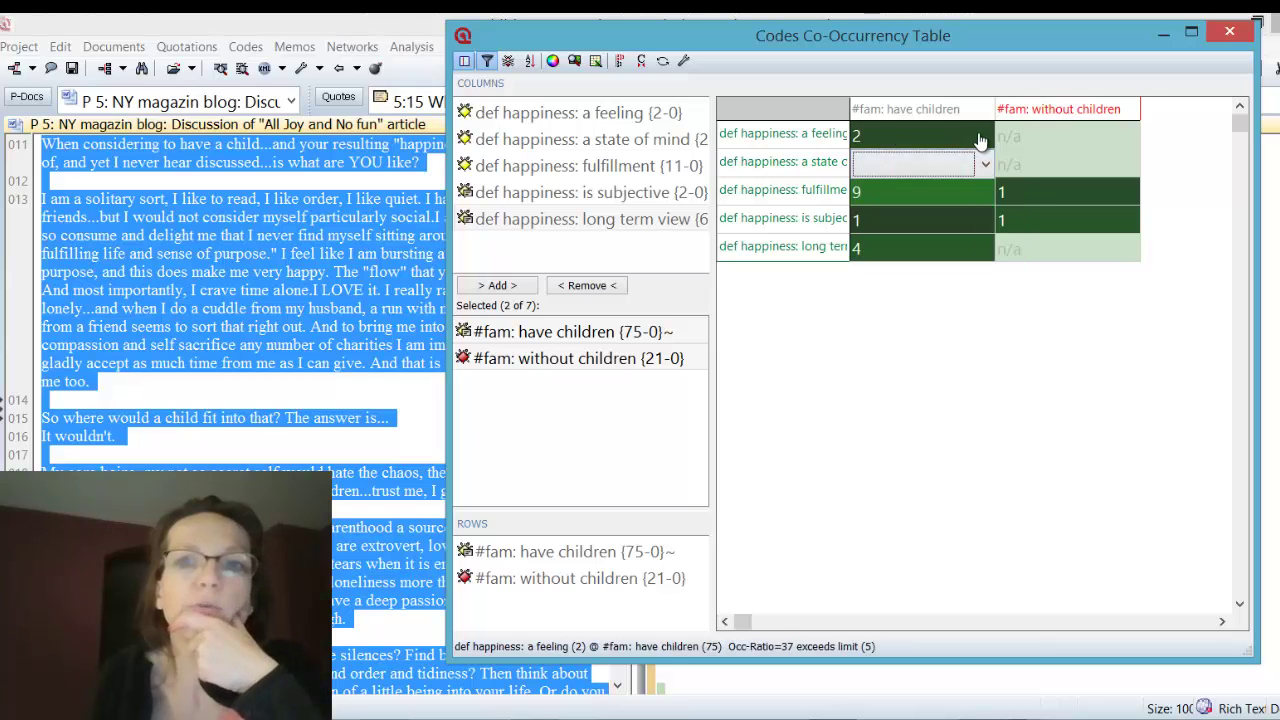
{"action": "left_click", "coordinate": [985, 138]}
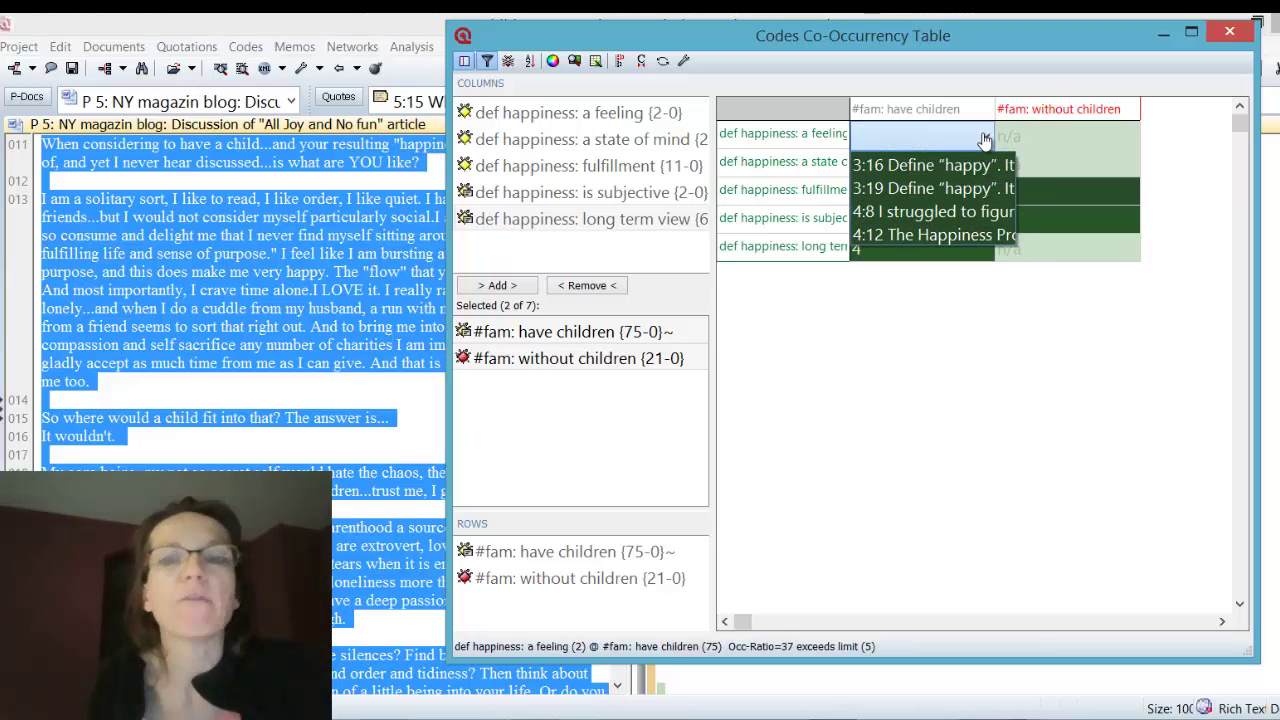
{"action": "left_click", "coordinate": [978, 258]}
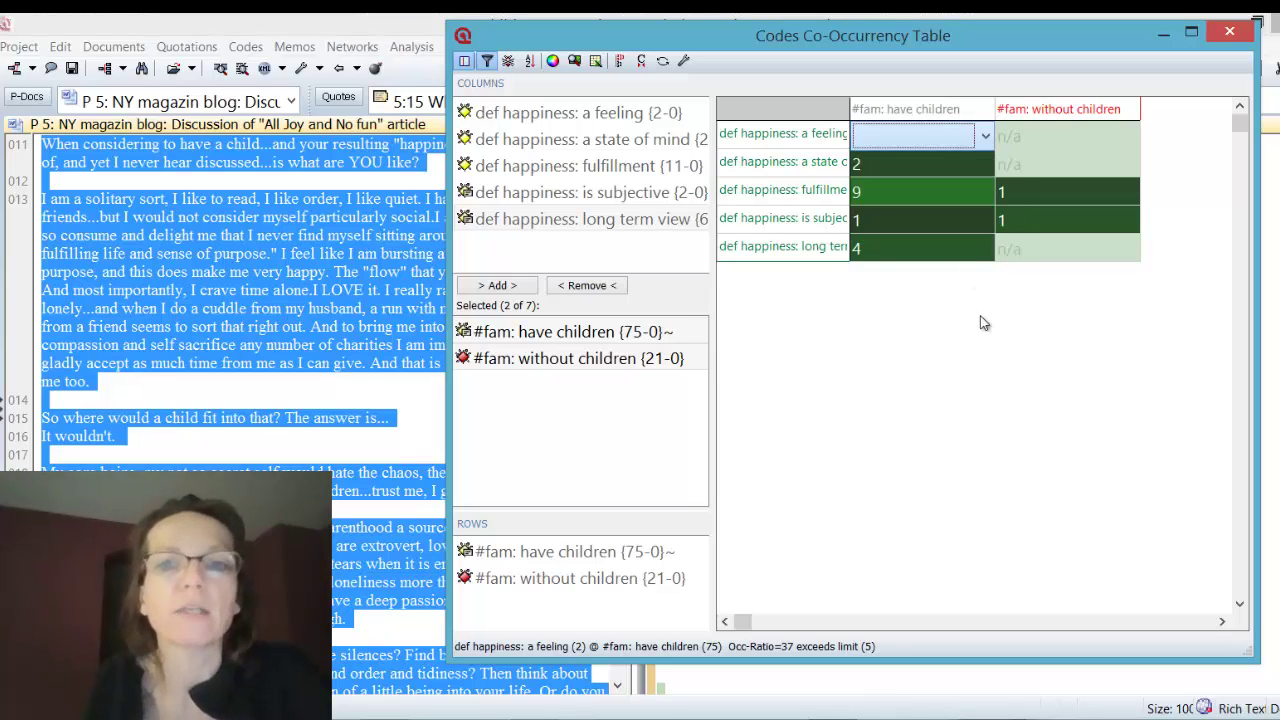
Step: In the "#fam: have children" column, display quotation 3:216 from the "long term view" cell and 3:45 from the "is subjective" cell
{"action": "left_click", "coordinate": [985, 252]}
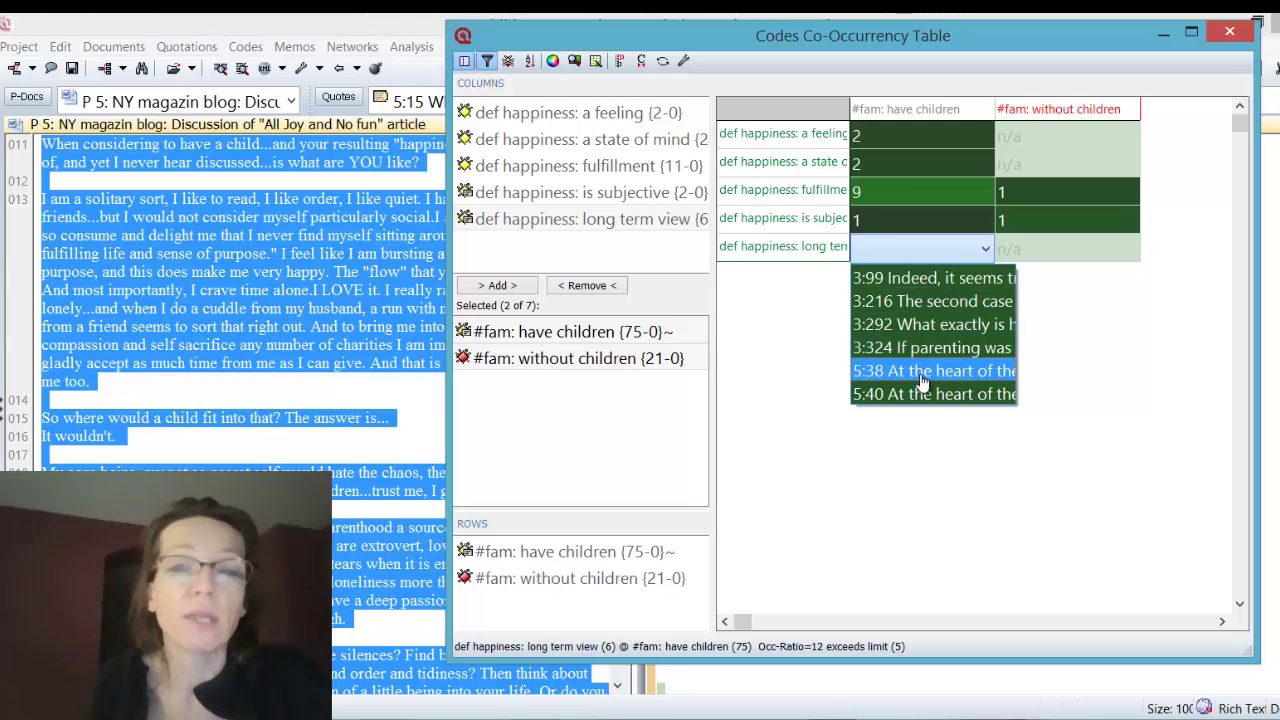
{"action": "left_click", "coordinate": [938, 304]}
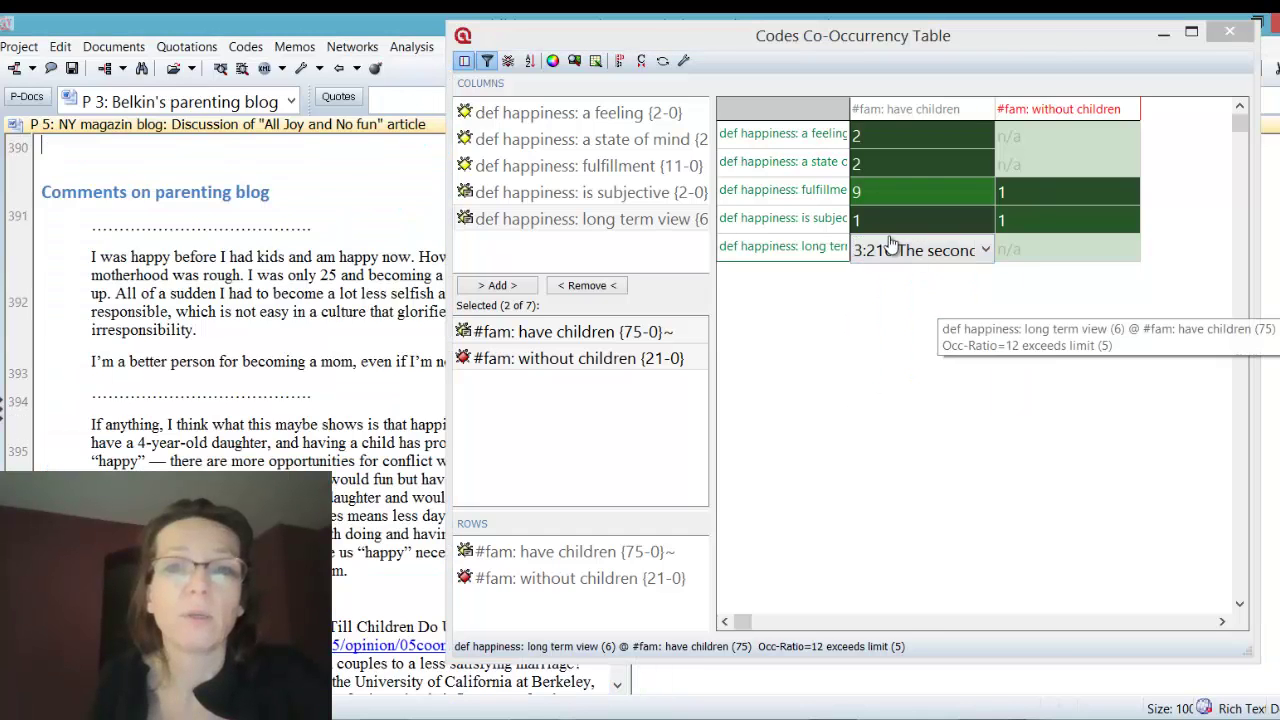
{"action": "left_click", "coordinate": [984, 222]}
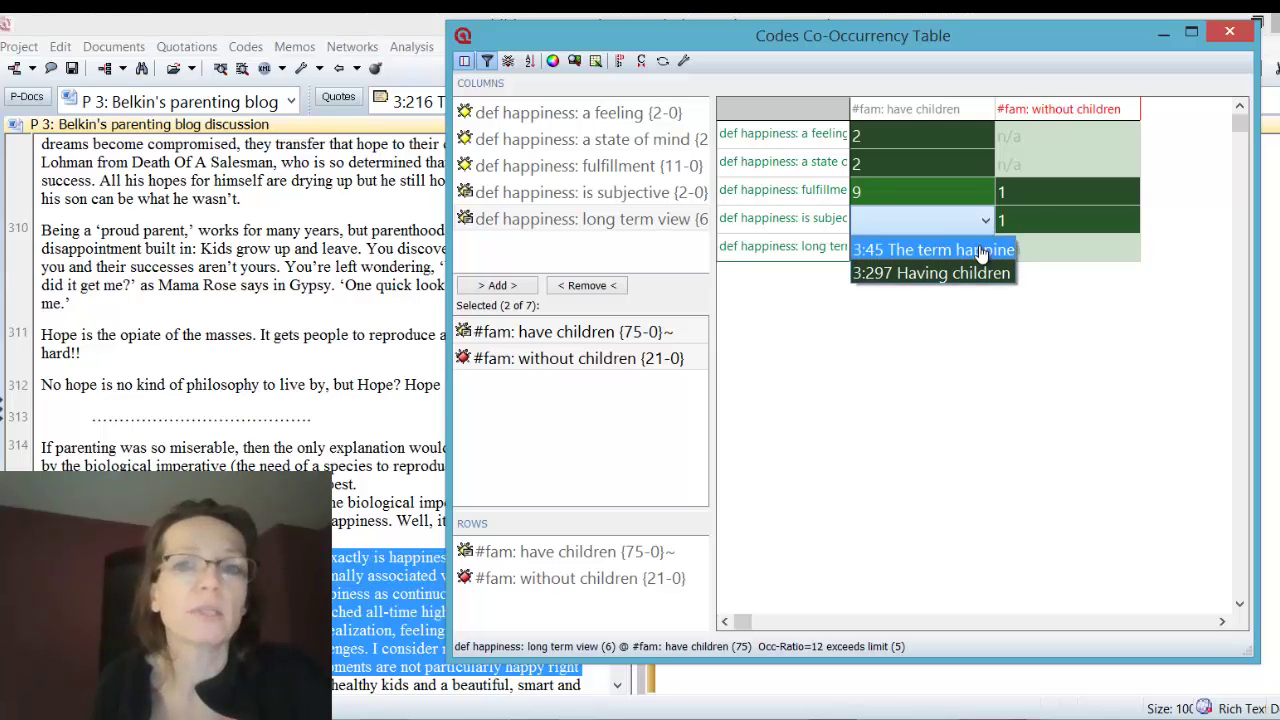
{"action": "left_click", "coordinate": [982, 254]}
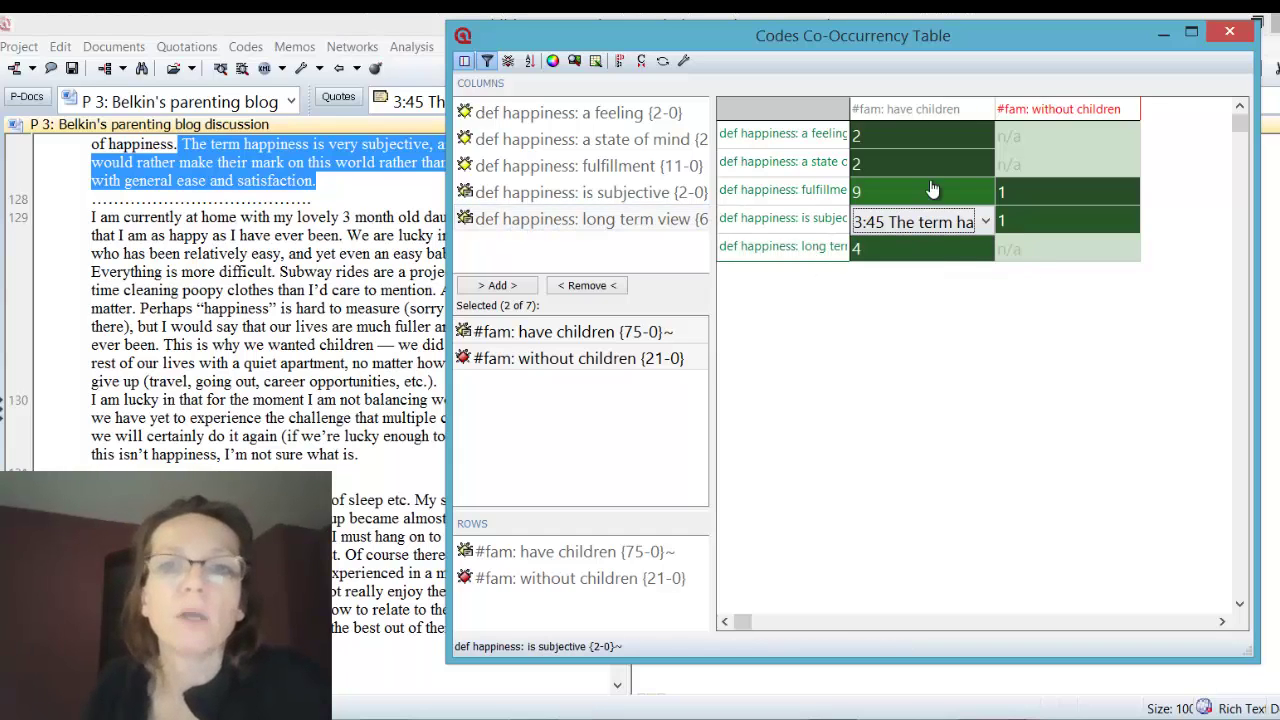
{"action": "left_click", "coordinate": [545, 165]}
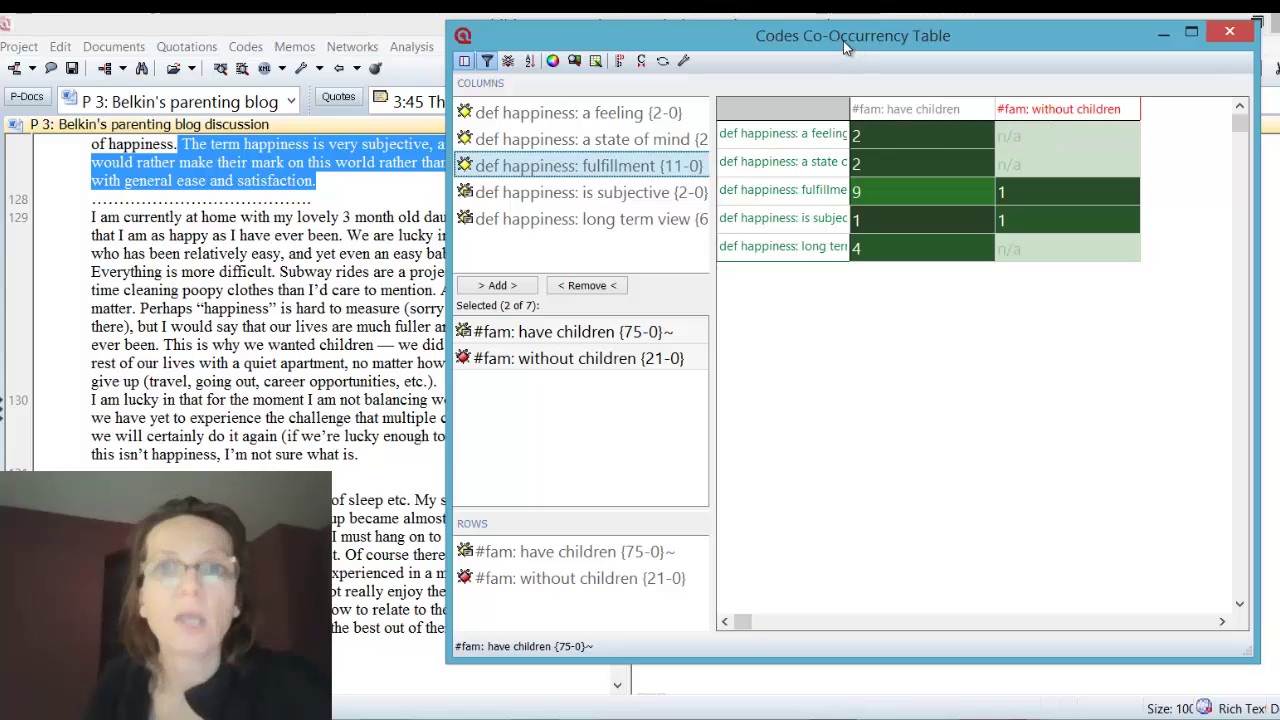
Step: Turn off fixed size for column and row header widths, use code colors as header background, and widen the table window to fit
{"action": "left_click_drag", "start_coordinate": [843, 40], "coordinate": [614, 106]}
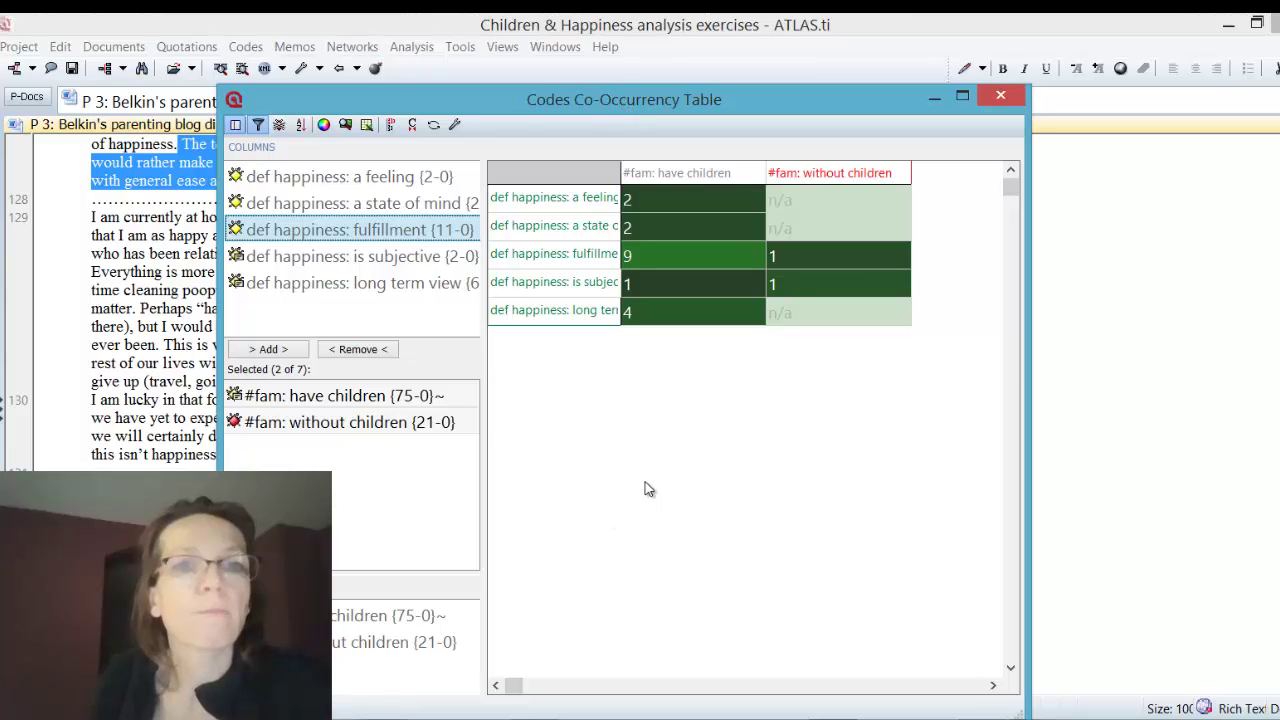
{"action": "left_click", "coordinate": [455, 128]}
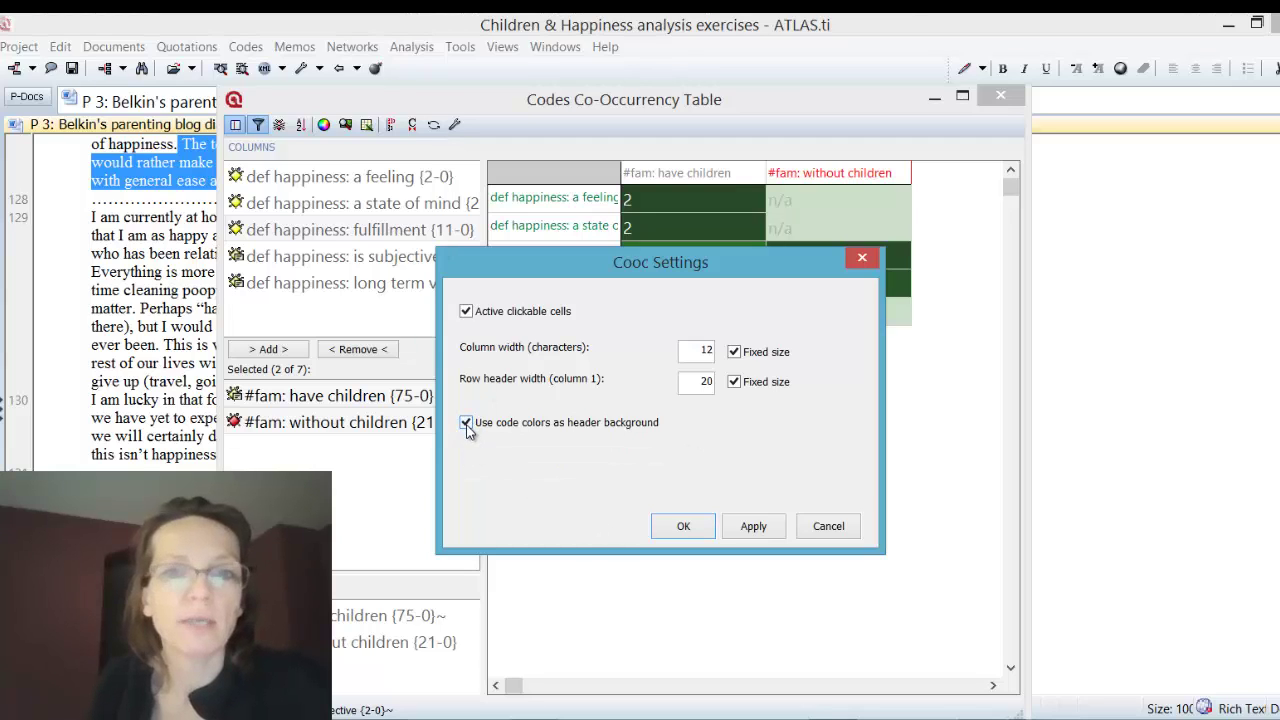
{"action": "left_click", "coordinate": [734, 351]}
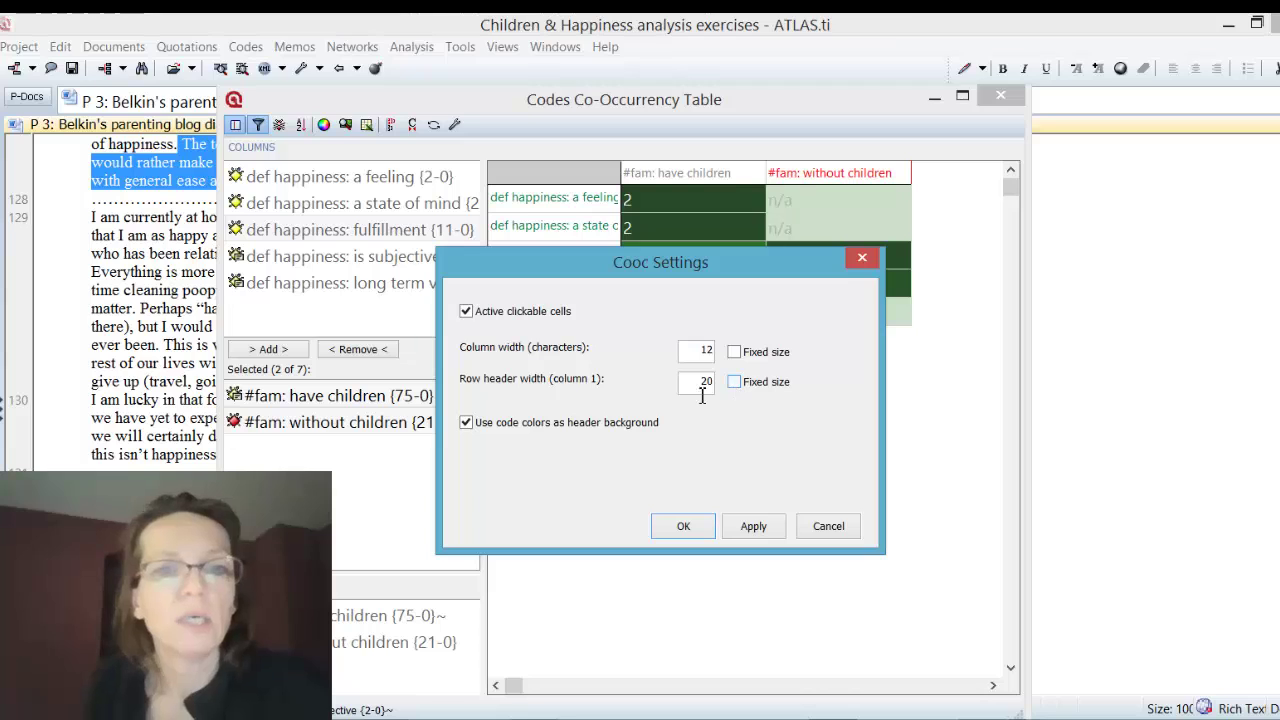
{"action": "left_click", "coordinate": [754, 528]}
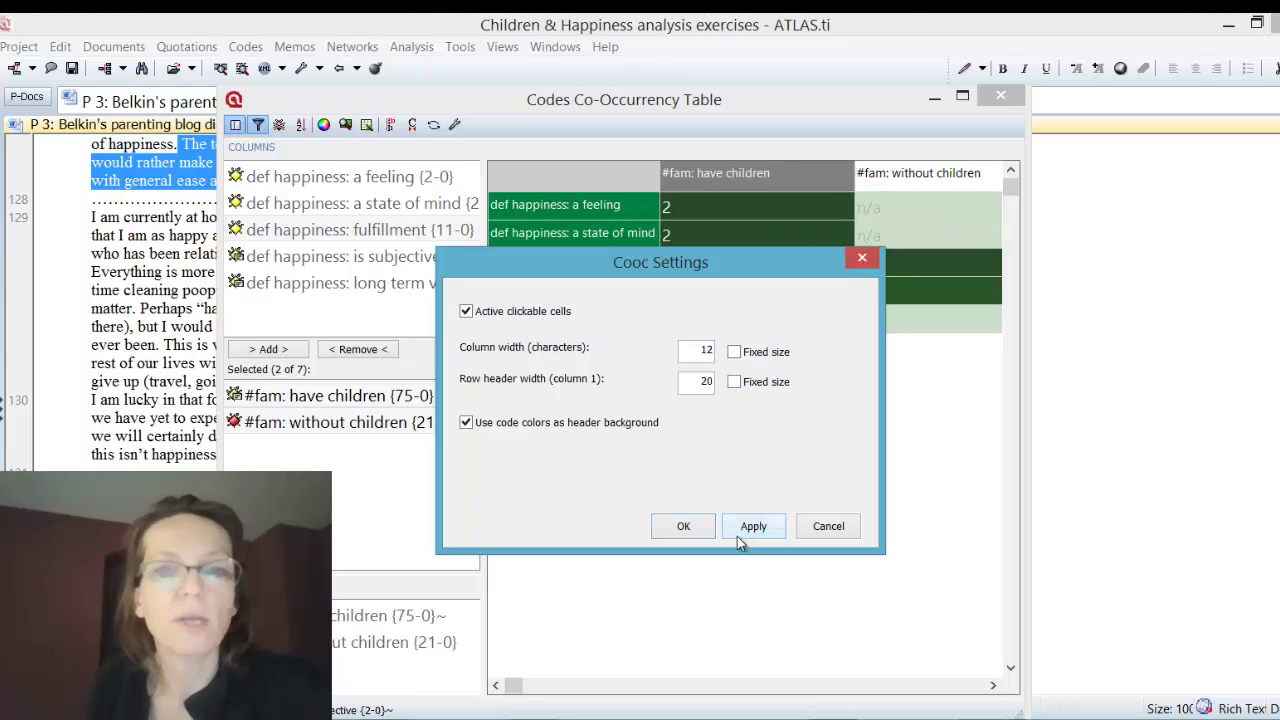
{"action": "left_click", "coordinate": [683, 528]}
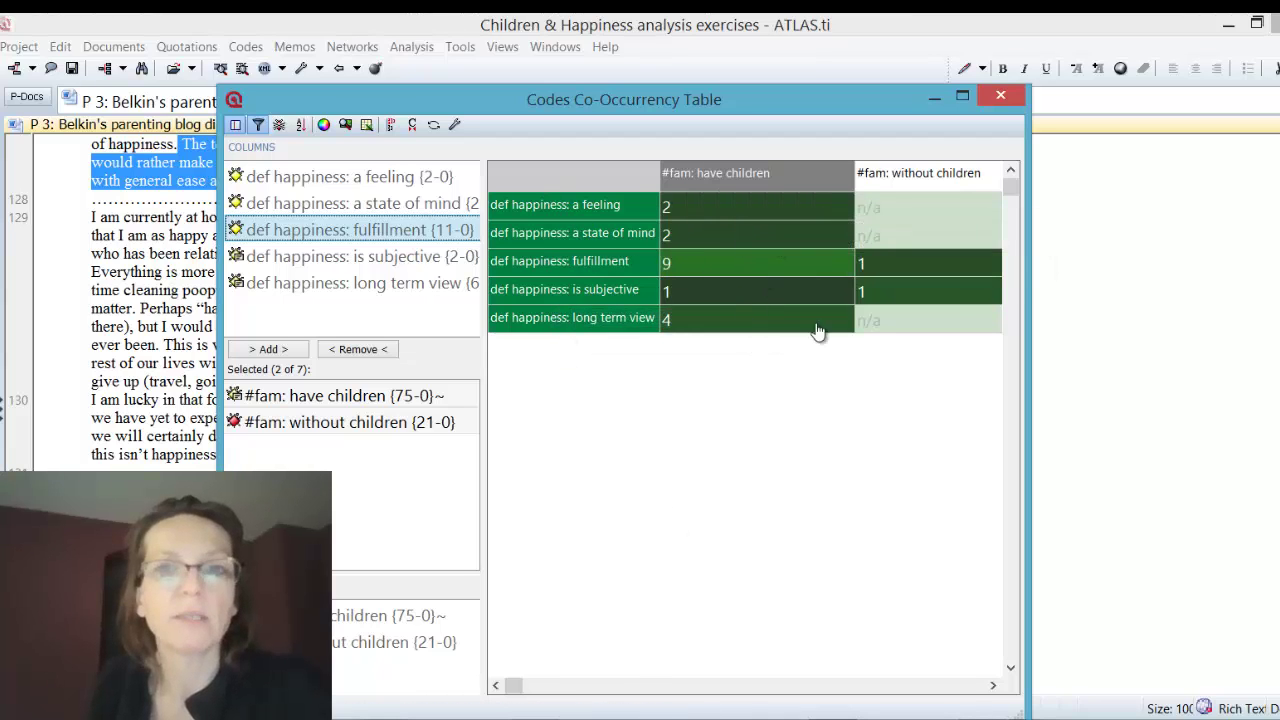
{"action": "left_click_drag", "start_coordinate": [1025, 260], "coordinate": [1168, 260]}
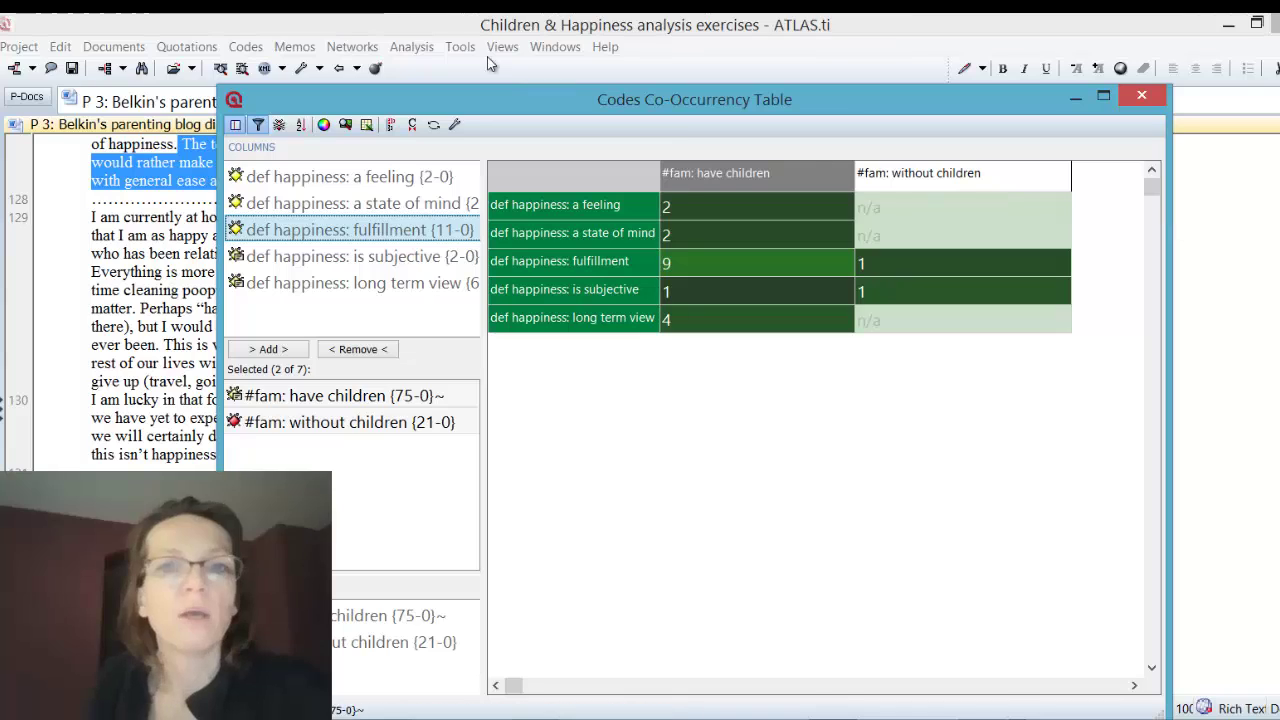
Step: Preview the green, red and blue cell colorings of the co-occurrence table and set the cell color to None
{"action": "left_click", "coordinate": [329, 128]}
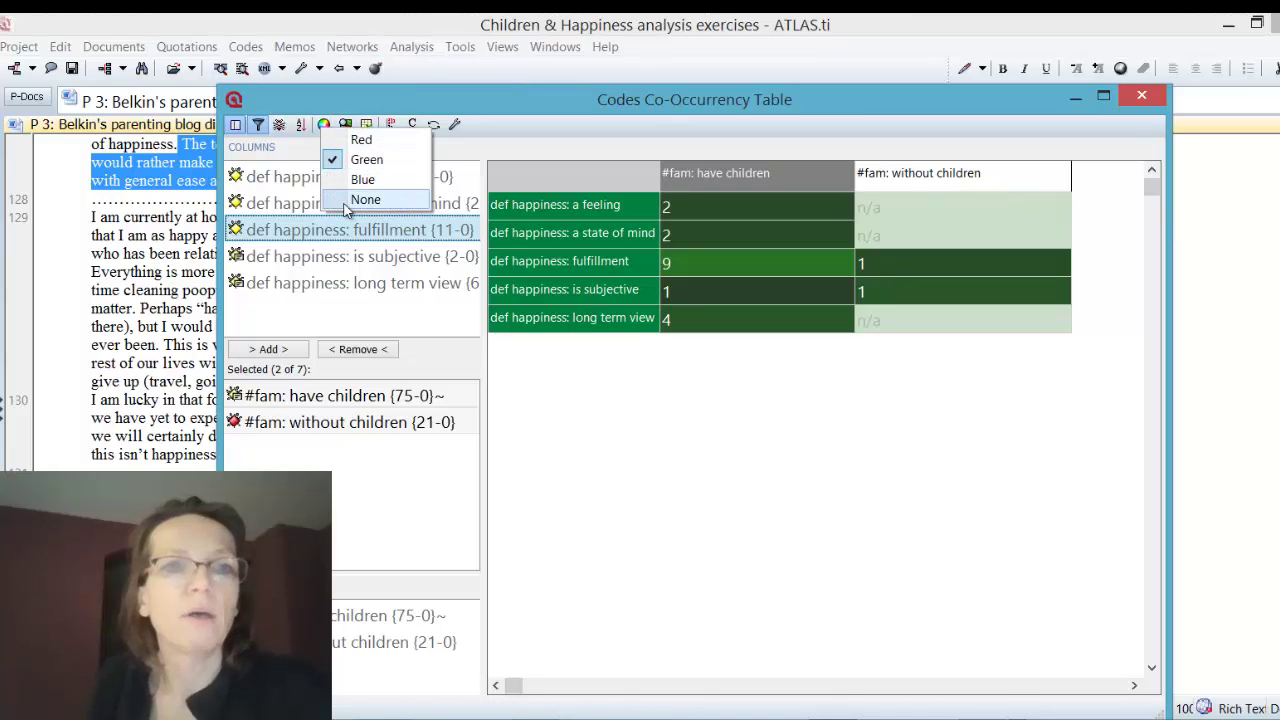
{"action": "left_click", "coordinate": [365, 200]}
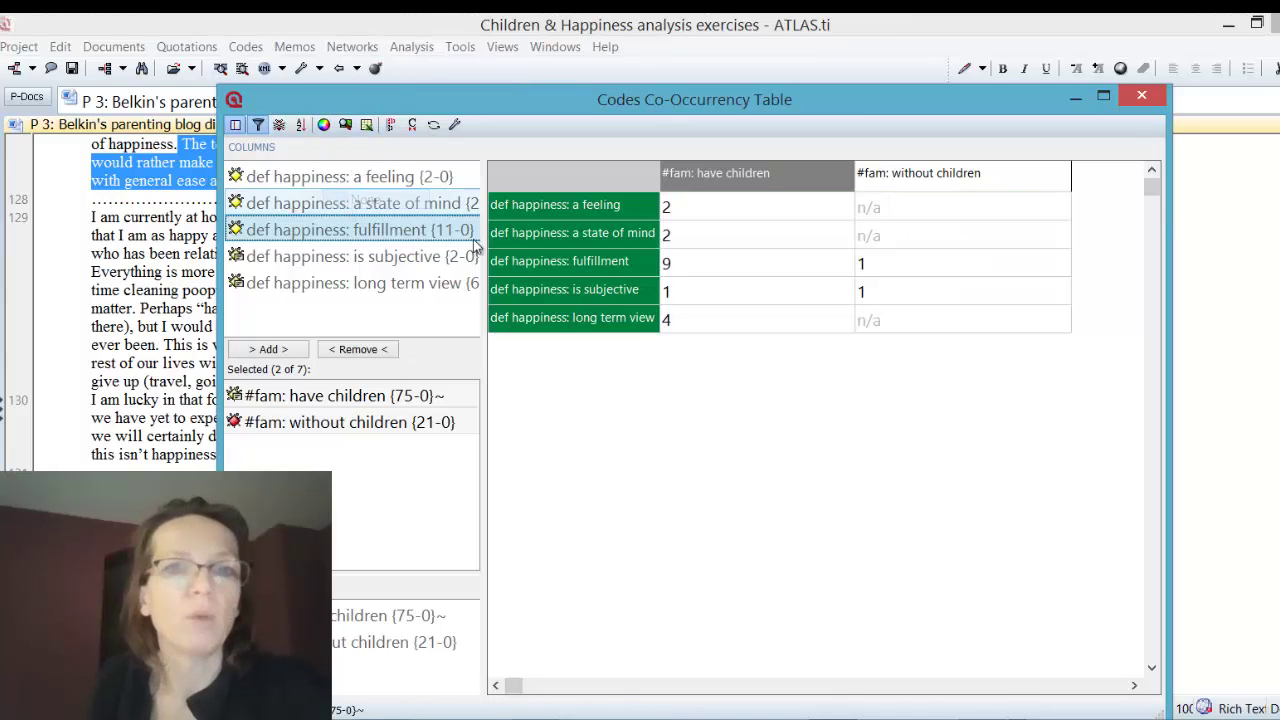
{"action": "left_click", "coordinate": [341, 128]}
{"action": "left_click", "coordinate": [368, 155]}
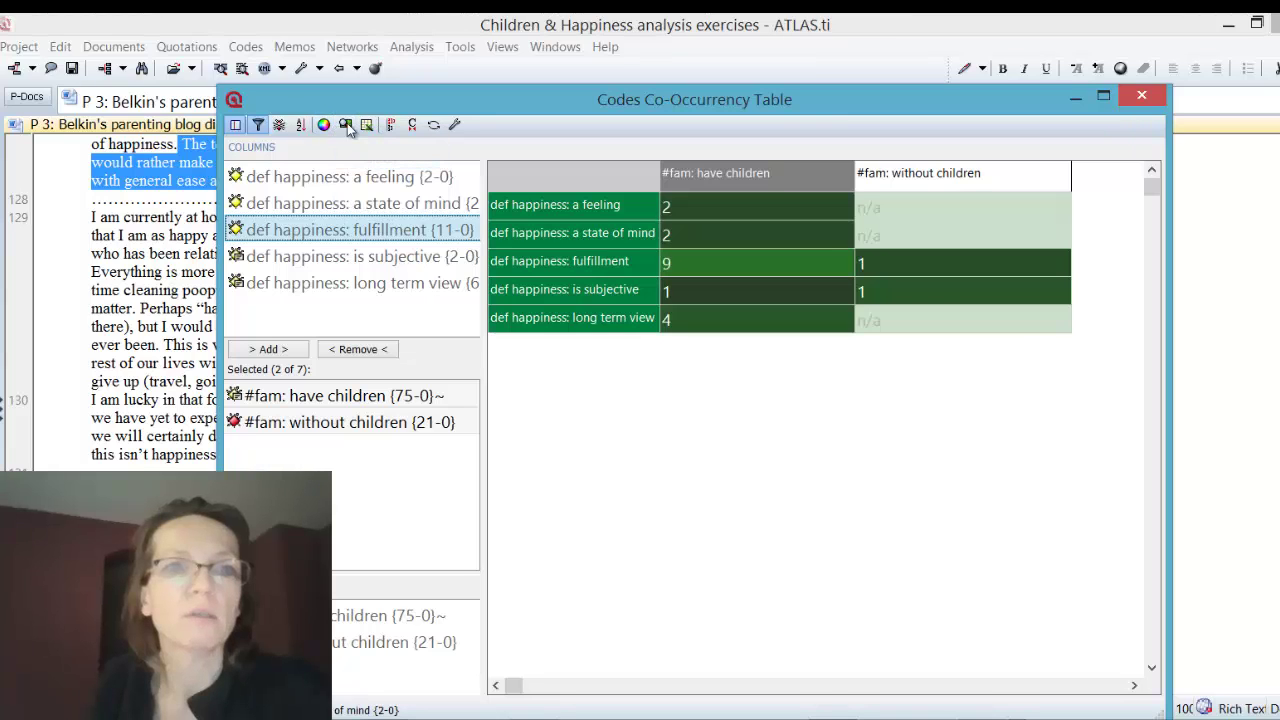
{"action": "left_click", "coordinate": [325, 125]}
{"action": "left_click", "coordinate": [336, 137]}
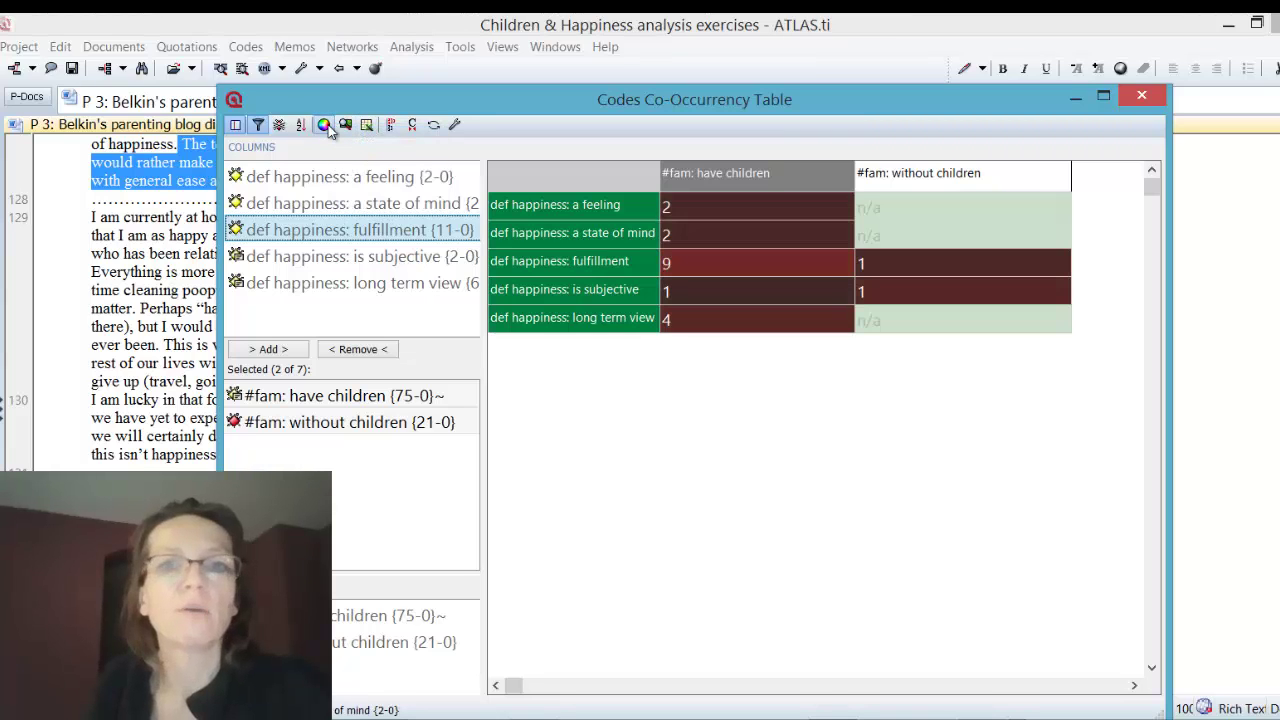
{"action": "left_click", "coordinate": [331, 125]}
{"action": "left_click", "coordinate": [362, 174]}
{"action": "left_click", "coordinate": [331, 125]}
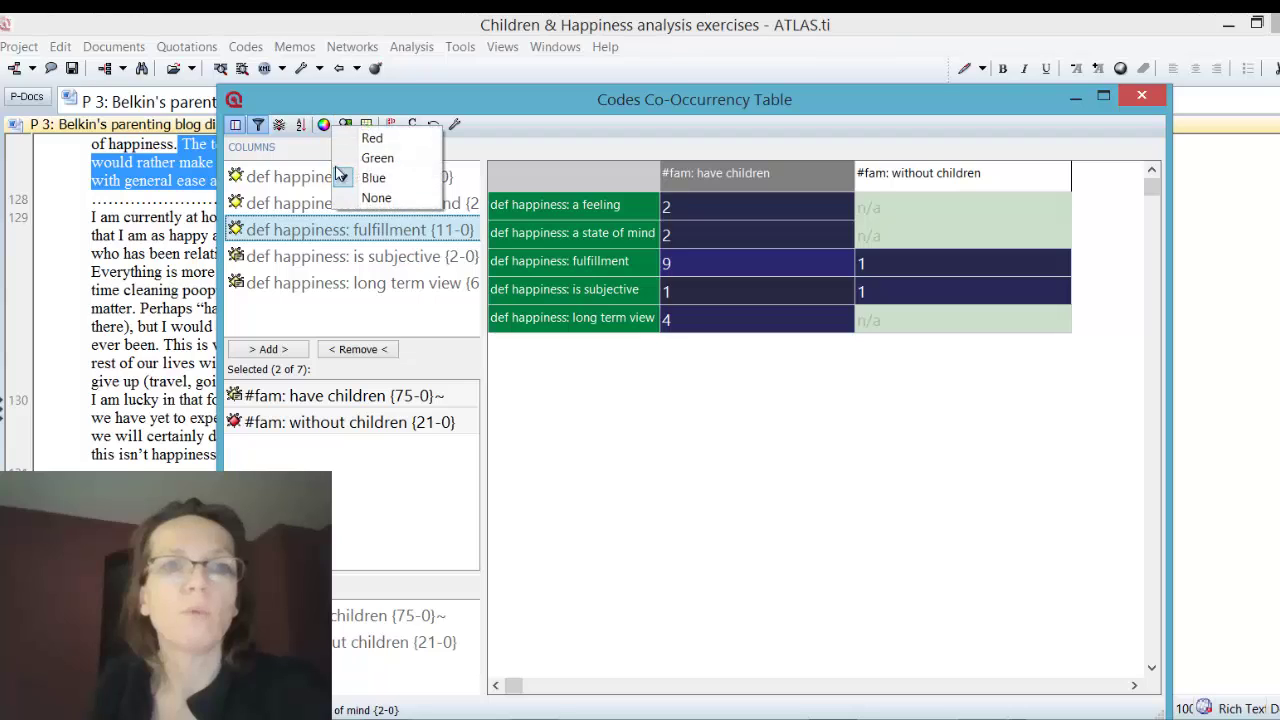
{"action": "left_click", "coordinate": [366, 197]}
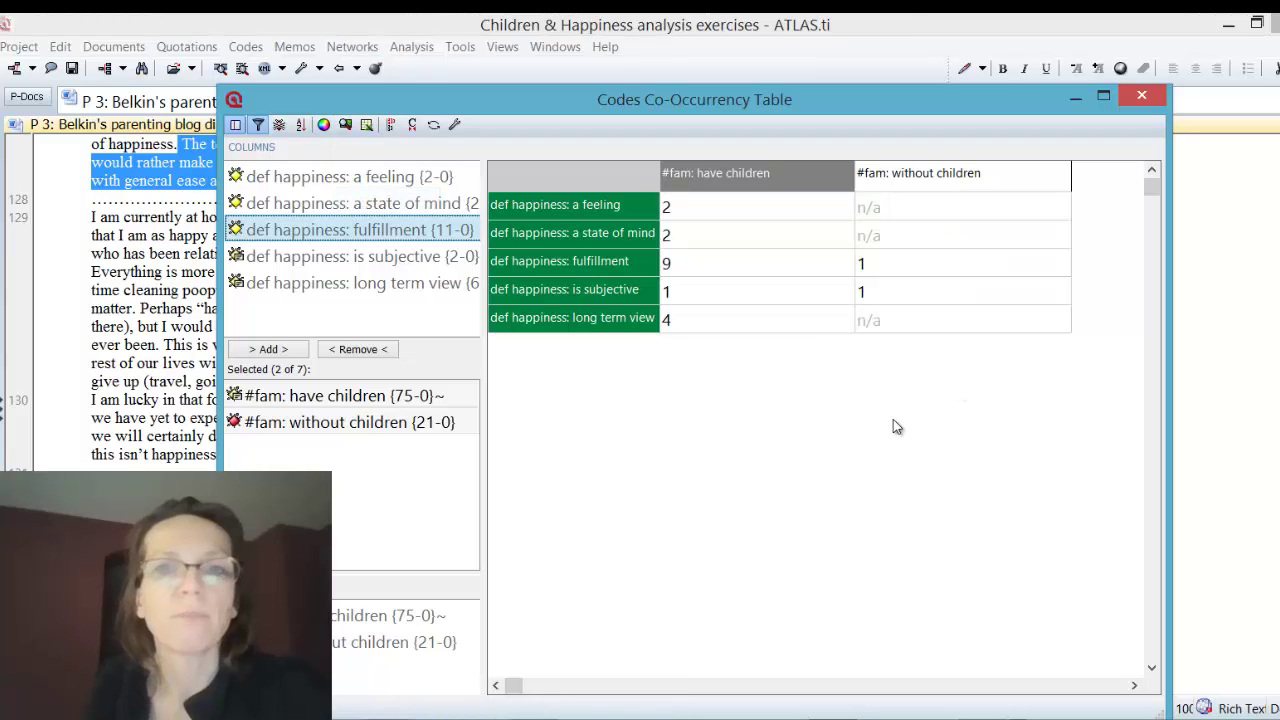
Step: Compare the table's happiness definitions between respondents with and without children, checking the fulfillment, long term view and is subjective codes
{"action": "mouse_move", "coordinate": [897, 329]}
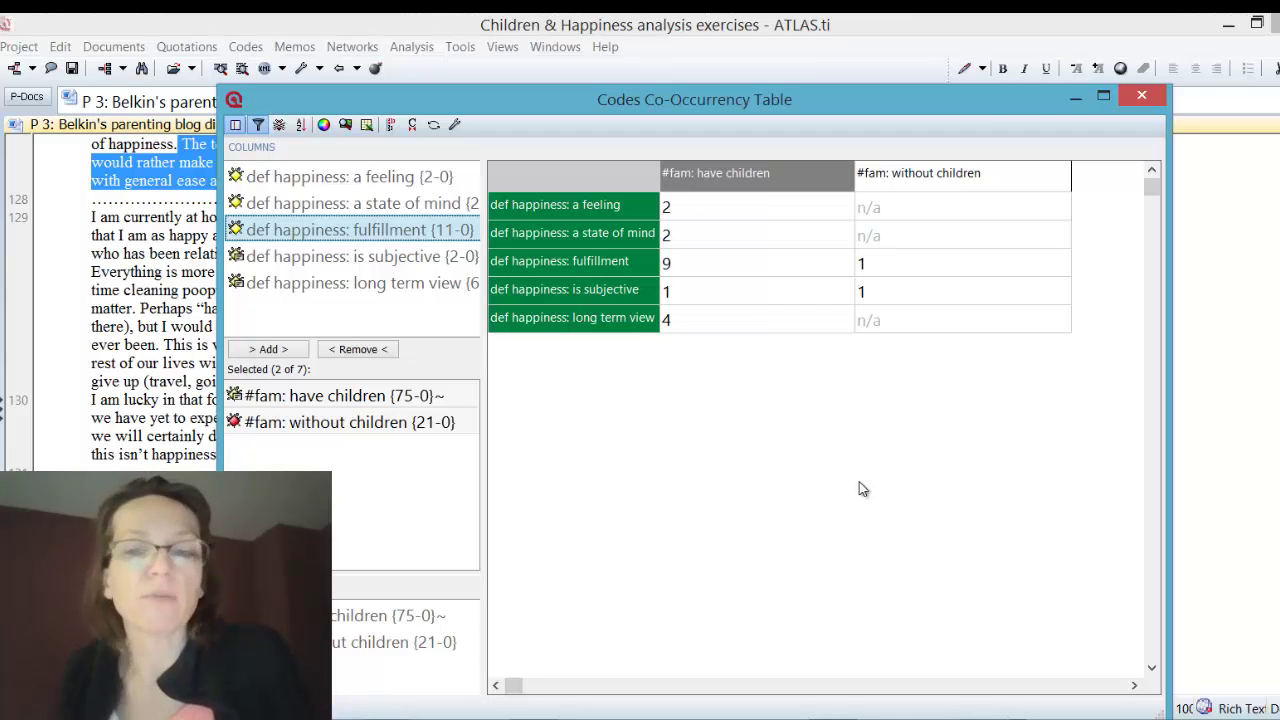
{"action": "mouse_move", "coordinate": [873, 246]}
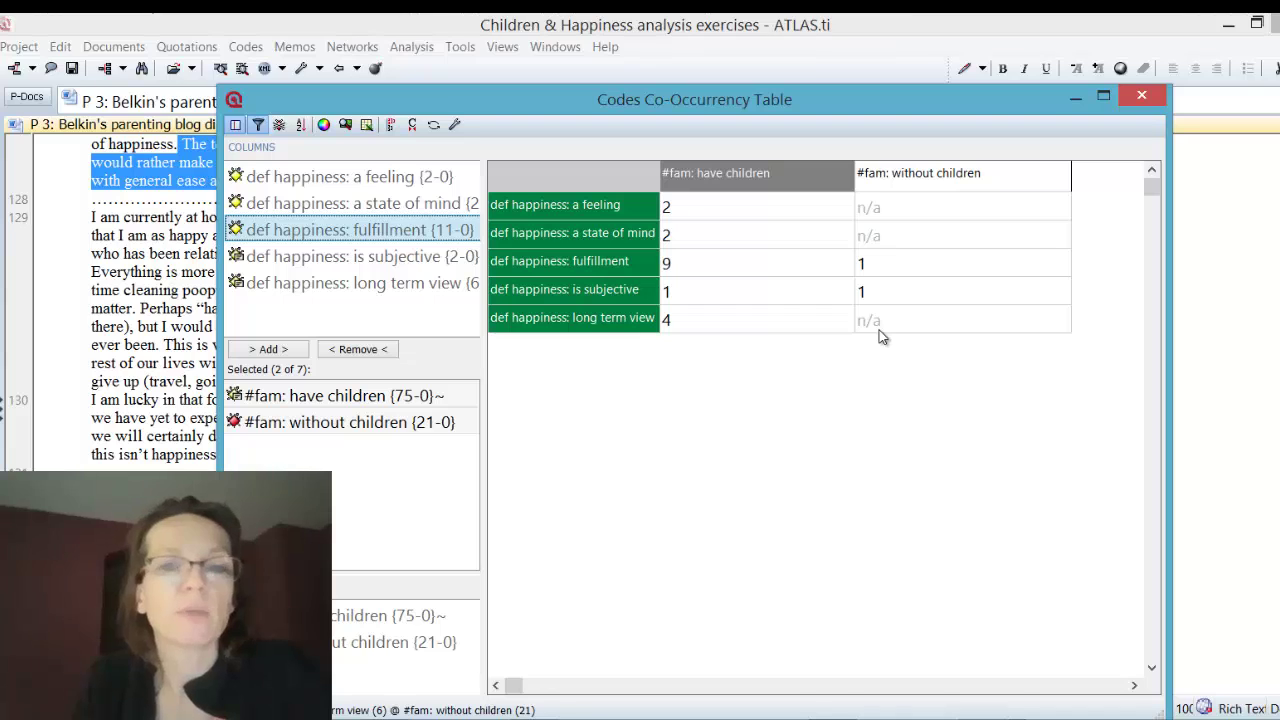
{"action": "left_click", "coordinate": [672, 263]}
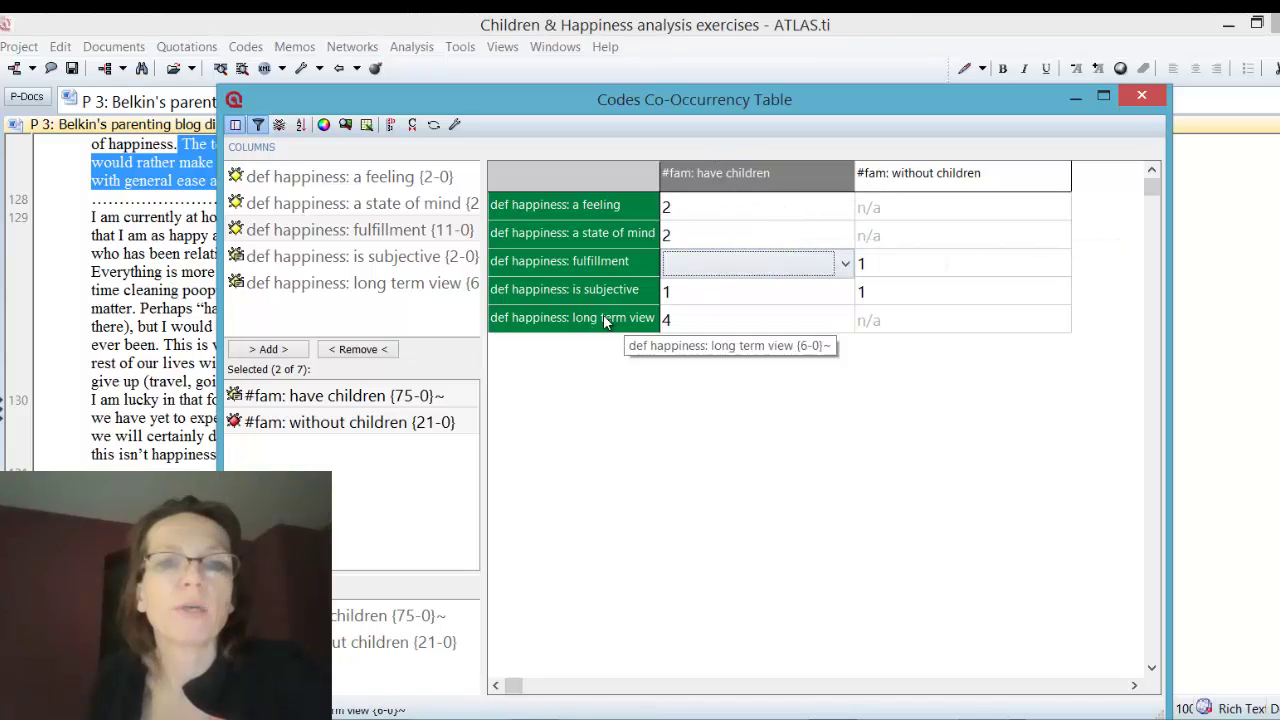
{"action": "left_click", "coordinate": [678, 330]}
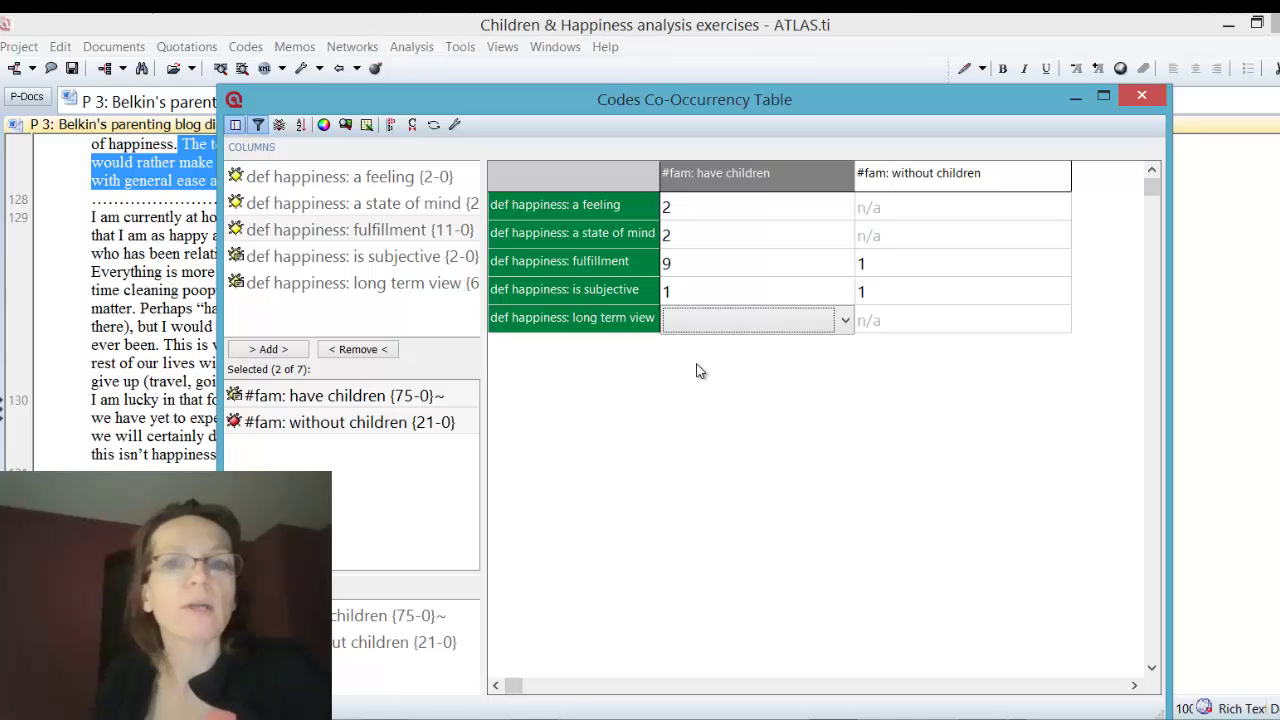
{"action": "left_click", "coordinate": [323, 258]}
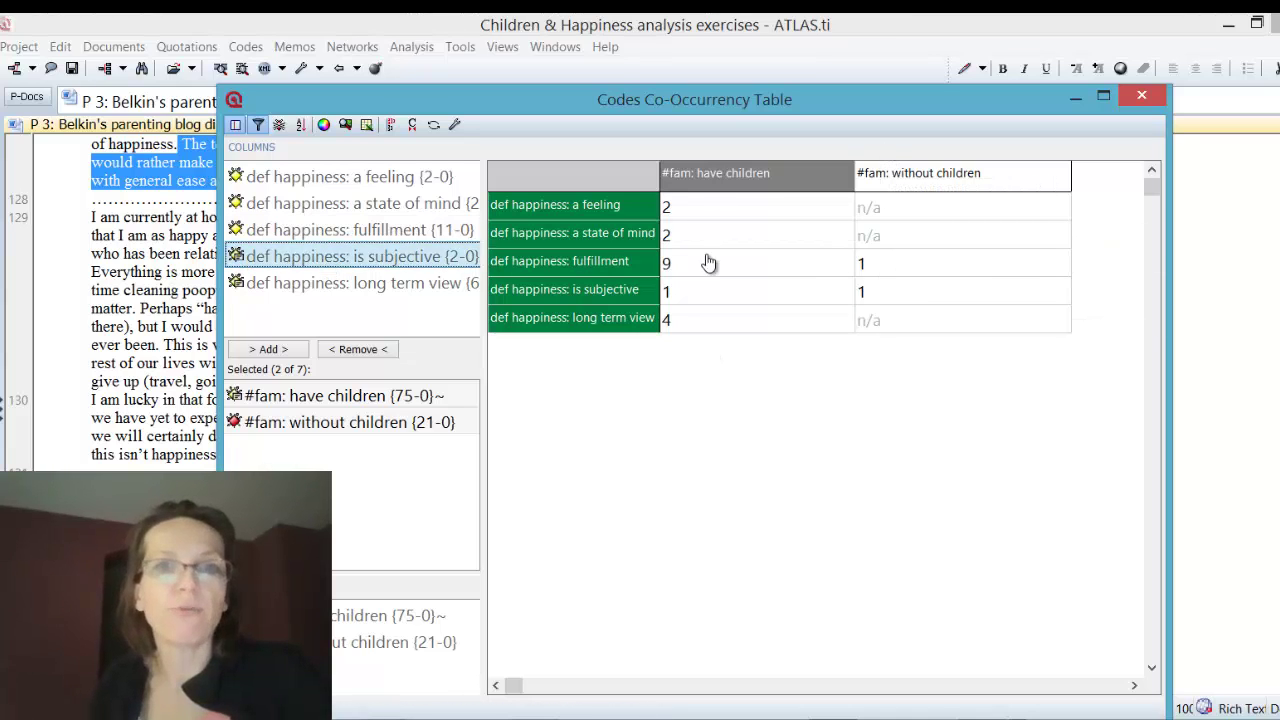
Step: Close the co-occurrence table and build a Query Tool query for "def happiness: fulfillment" COOCCUR "#fam: have children"
{"action": "left_click", "coordinate": [1142, 96]}
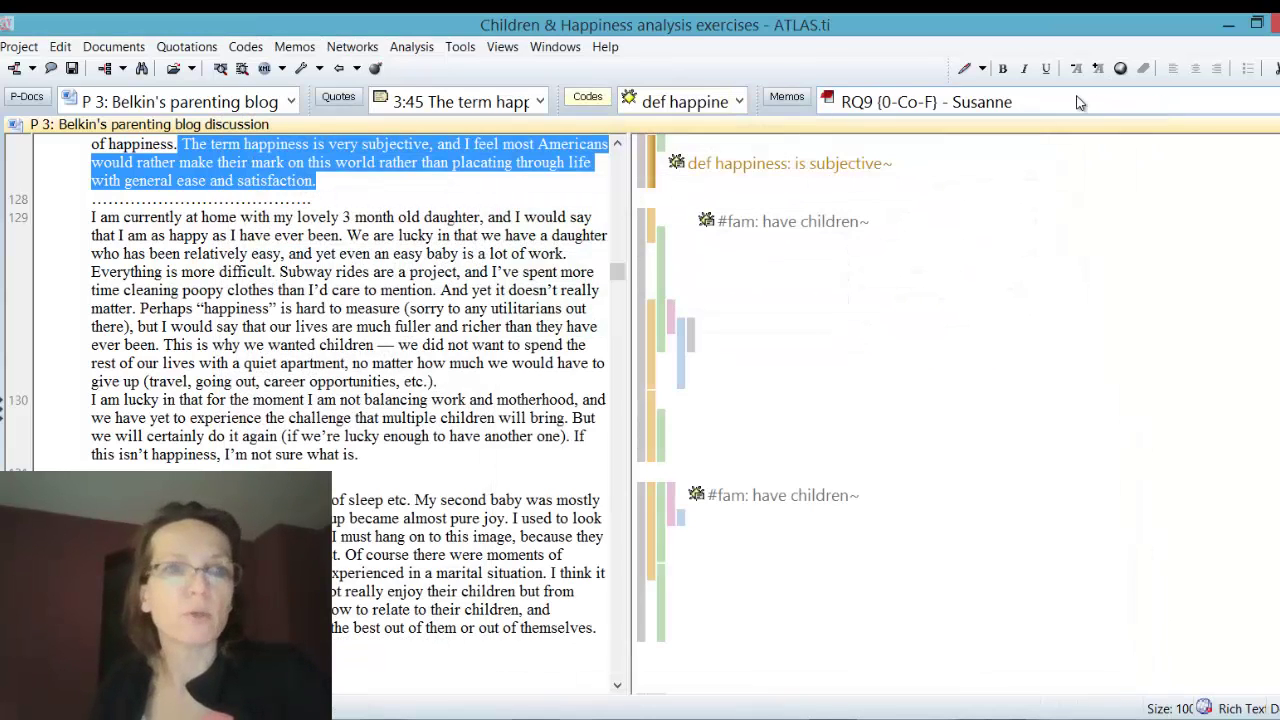
{"action": "left_click", "coordinate": [142, 70]}
{"action": "left_click_drag", "start_coordinate": [912, 28], "coordinate": [496, 57]}
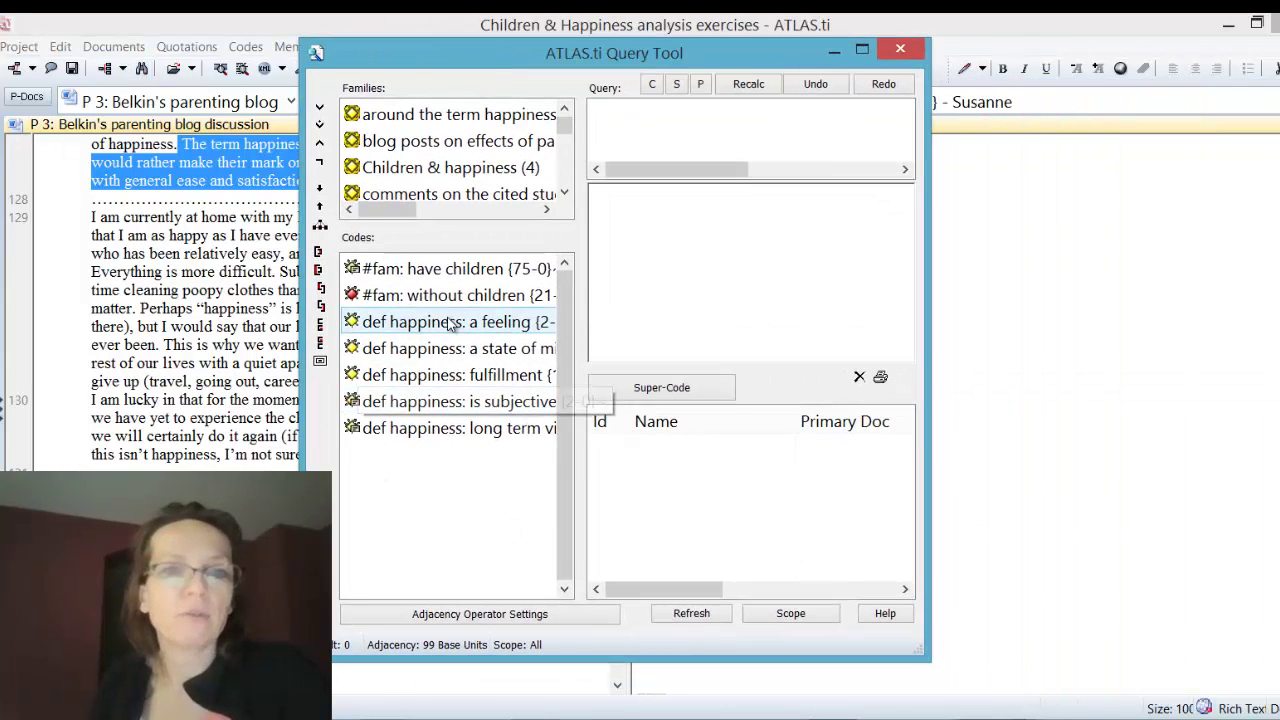
{"action": "double_click", "coordinate": [501, 375]}
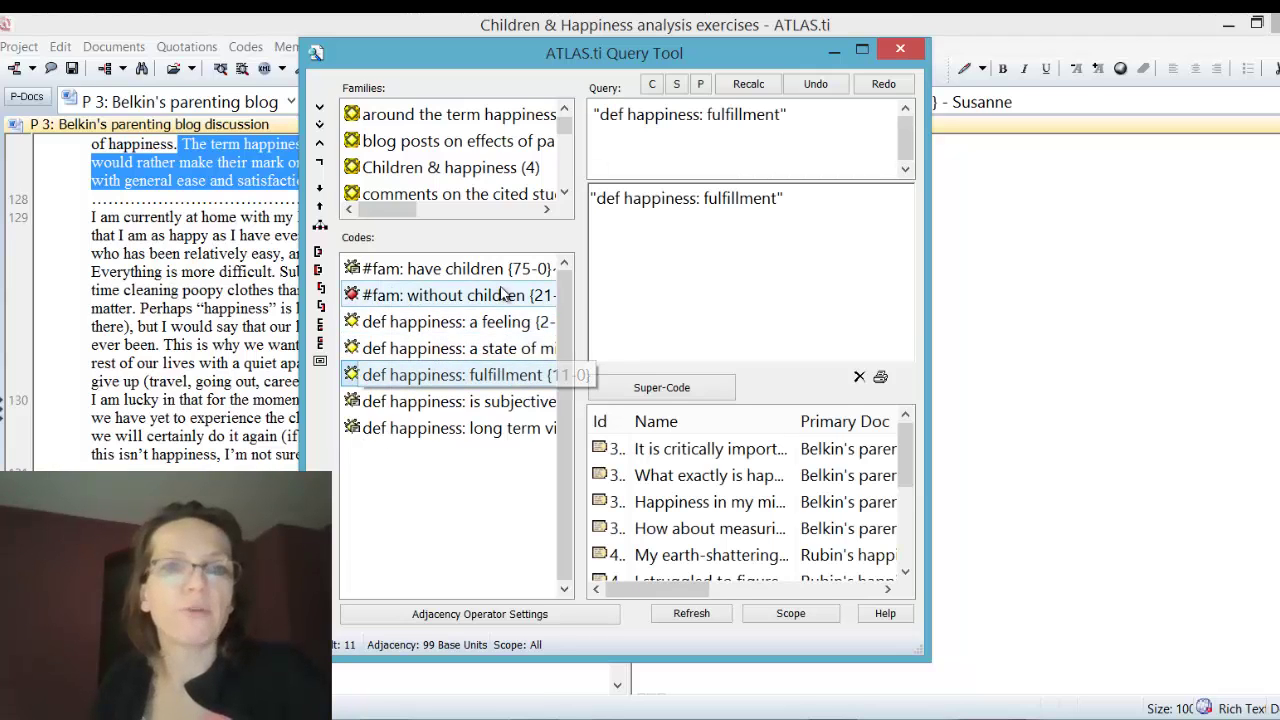
{"action": "double_click", "coordinate": [473, 273]}
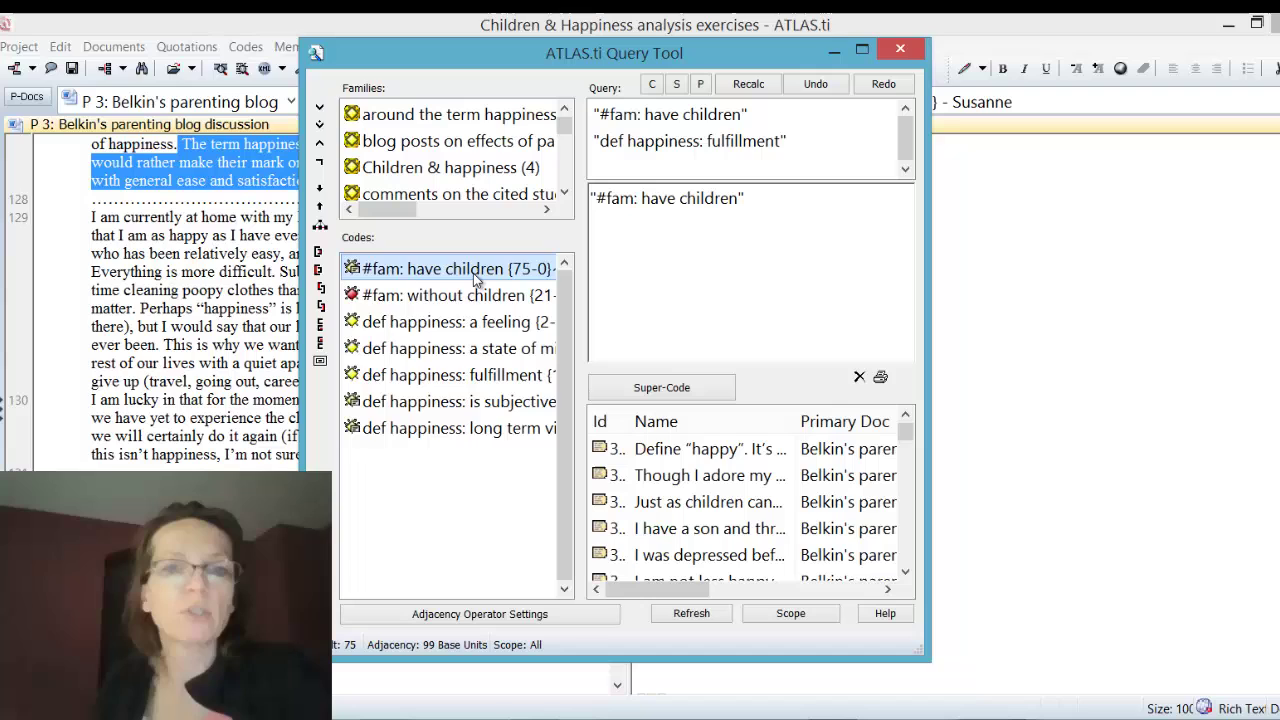
{"action": "left_click", "coordinate": [320, 360]}
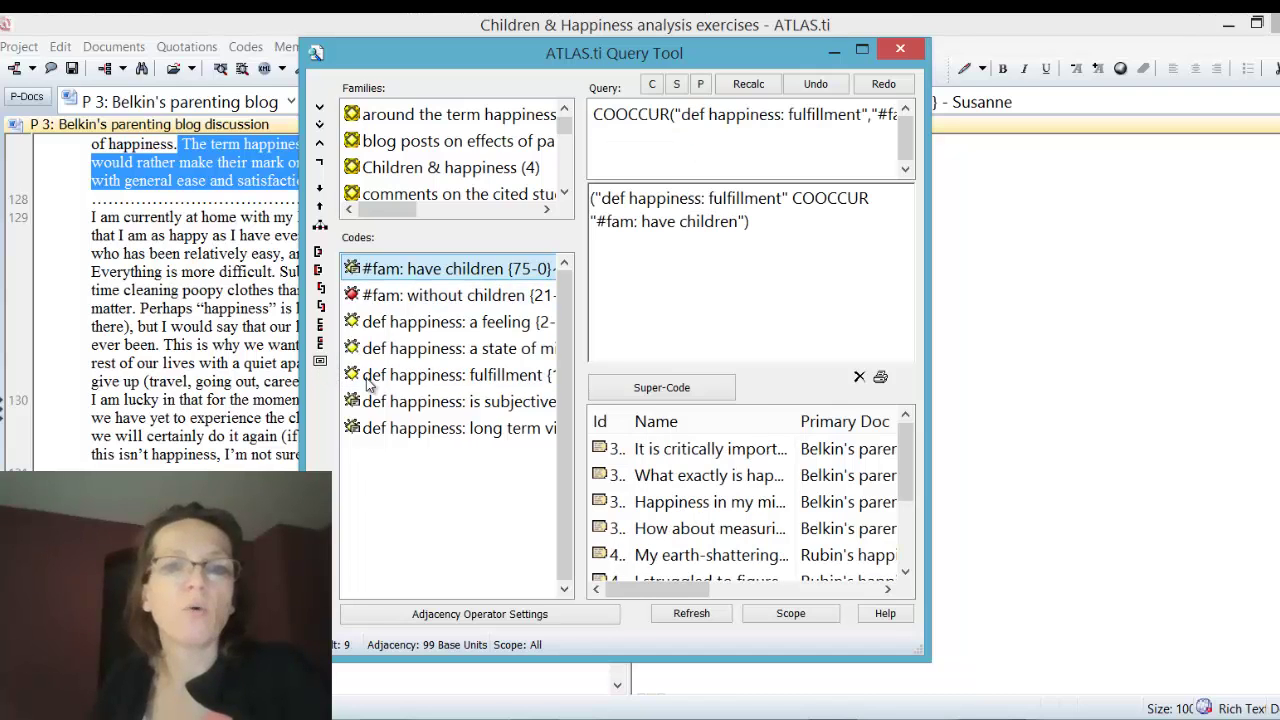
Step: Display the first four resulting quotations in their document context and check the output options for the query results
{"action": "left_click", "coordinate": [655, 450]}
{"action": "left_click", "coordinate": [693, 477]}
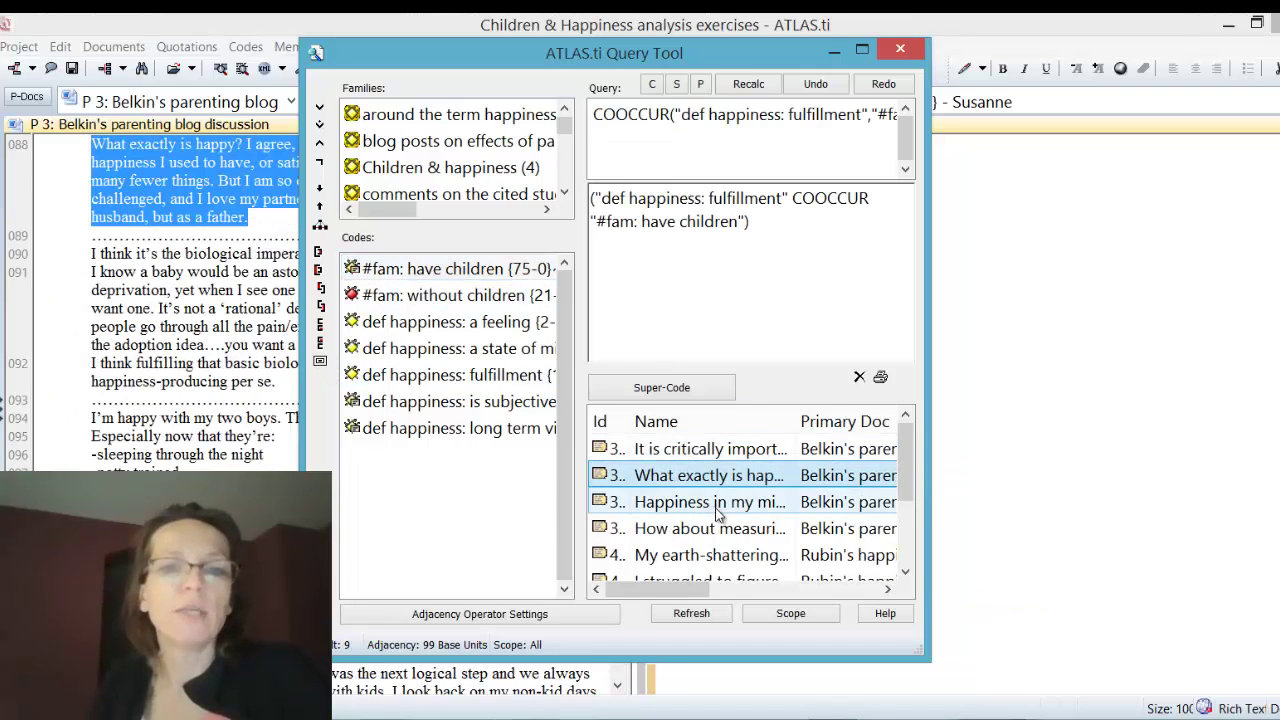
{"action": "left_click", "coordinate": [710, 502]}
{"action": "left_click", "coordinate": [748, 528]}
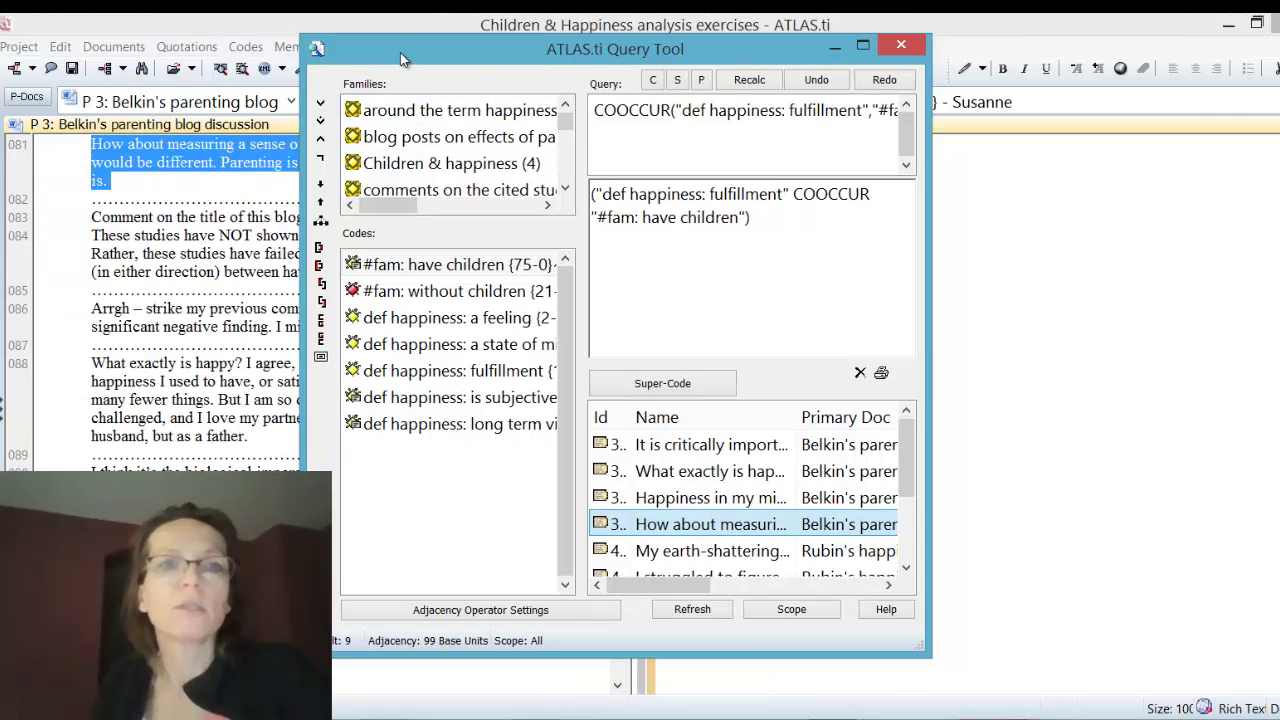
{"action": "left_click_drag", "start_coordinate": [400, 52], "coordinate": [707, 59]}
{"action": "left_click", "coordinate": [1189, 387]}
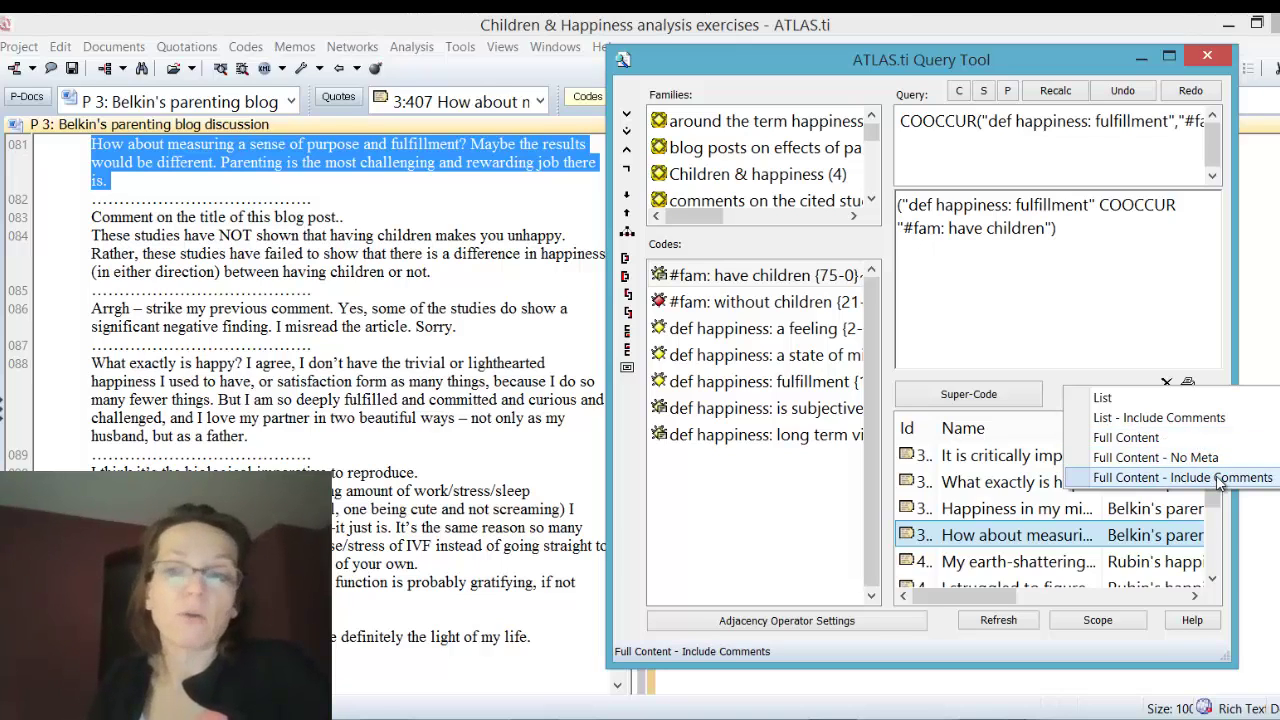
{"action": "left_click", "coordinate": [955, 69]}
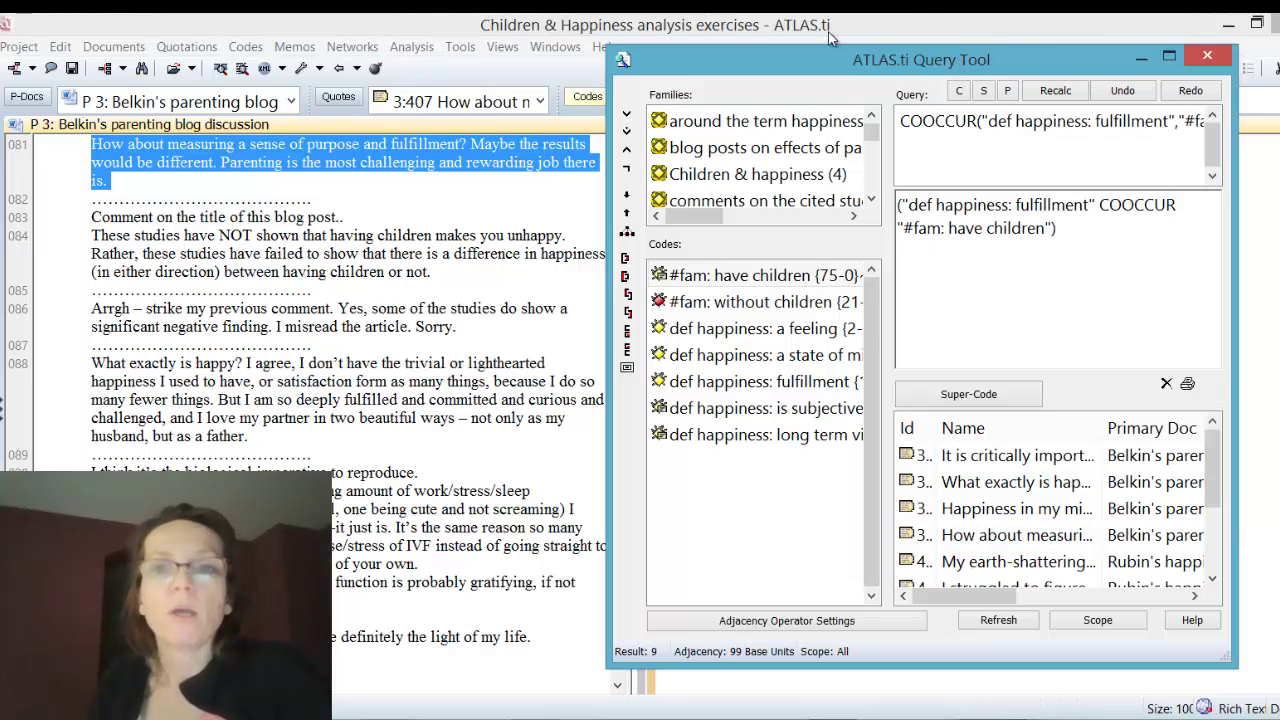
Step: Clear the query and build a new one for "def happiness: long term view" COOCCUR "#fam: have children"
{"action": "left_click", "coordinate": [956, 92]}
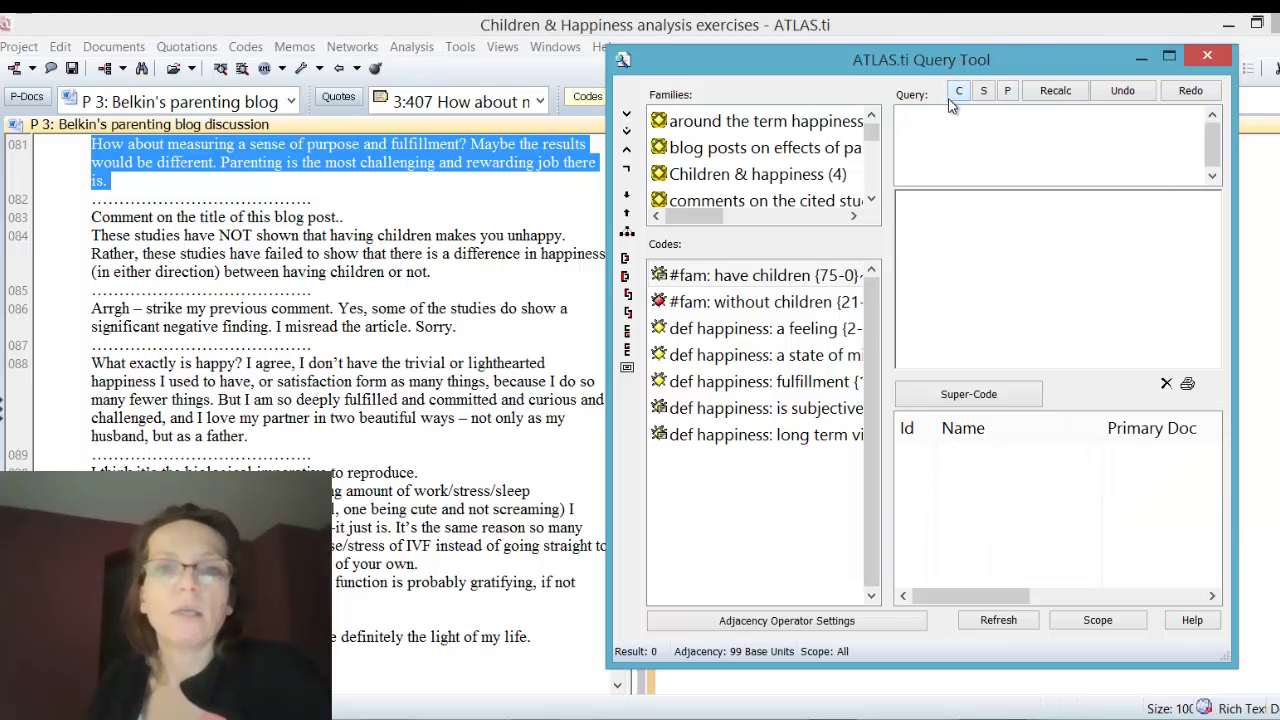
{"action": "double_click", "coordinate": [741, 438]}
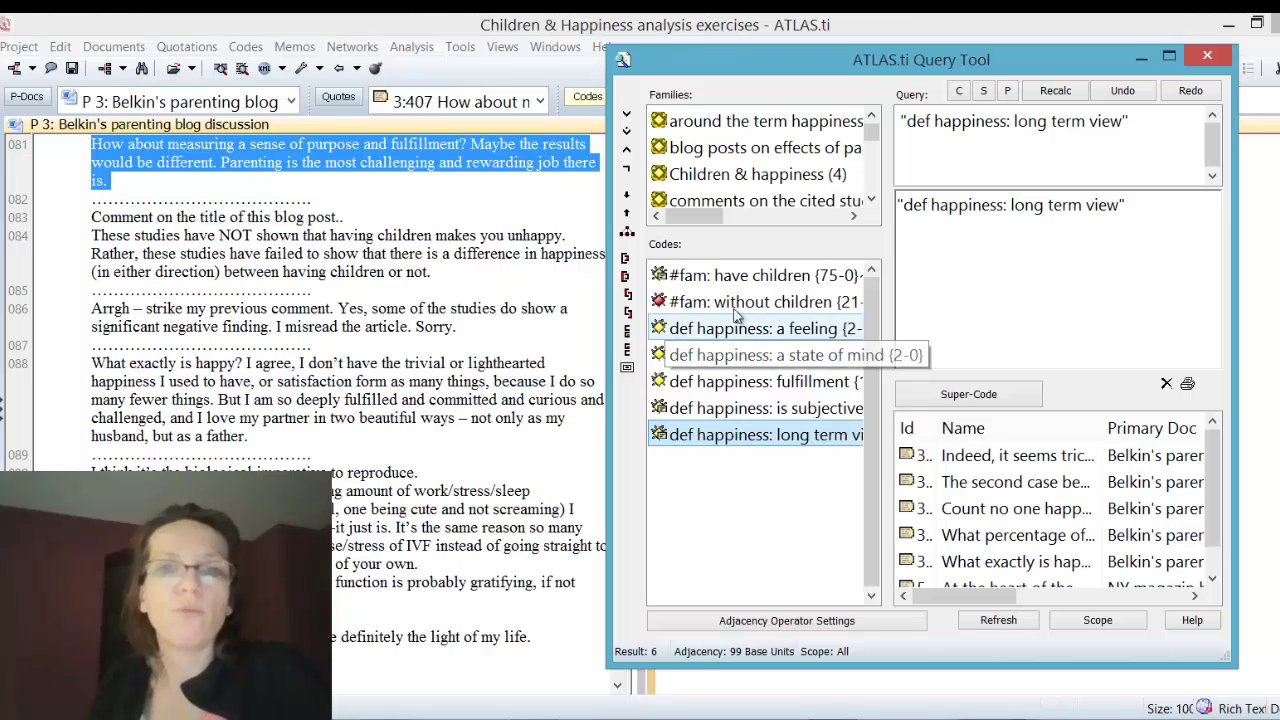
{"action": "double_click", "coordinate": [740, 275]}
{"action": "left_click", "coordinate": [627, 370]}
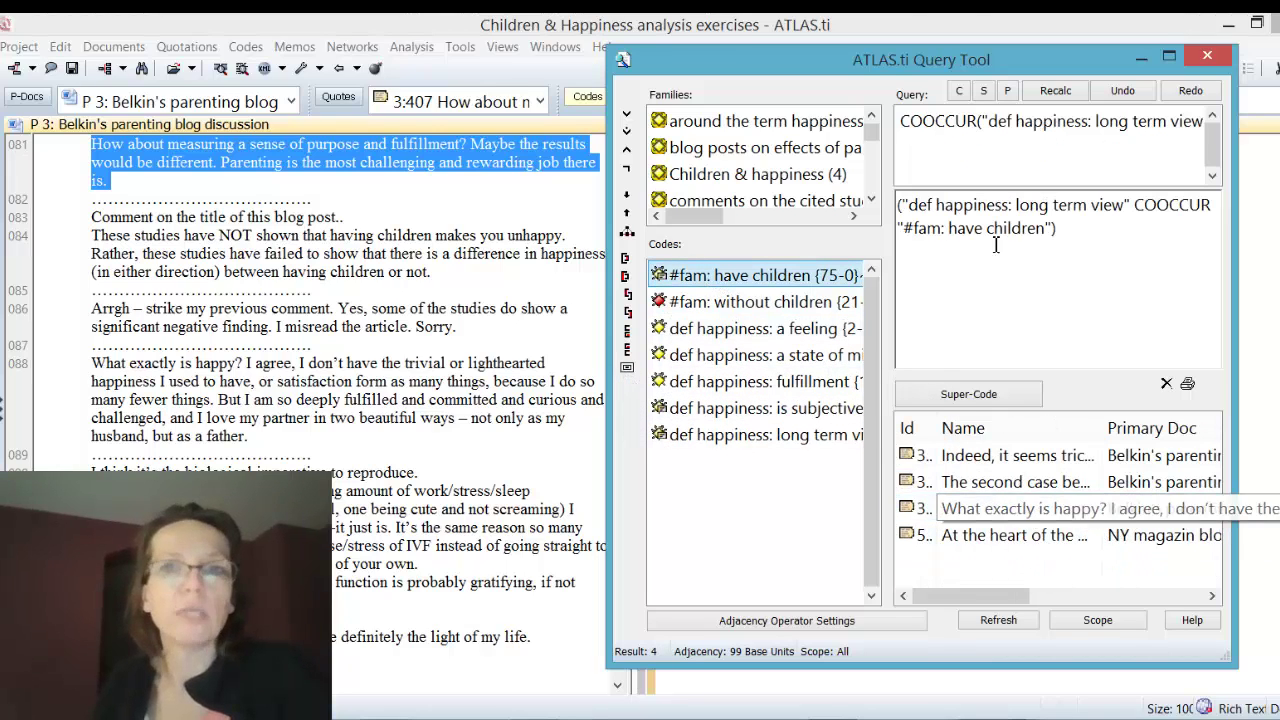
Step: Add two blank lines after the research question in memo RQ1, save the changes, and close the Memo Manager and Query Tool
{"action": "left_click_drag", "start_coordinate": [948, 62], "coordinate": [565, 147]}
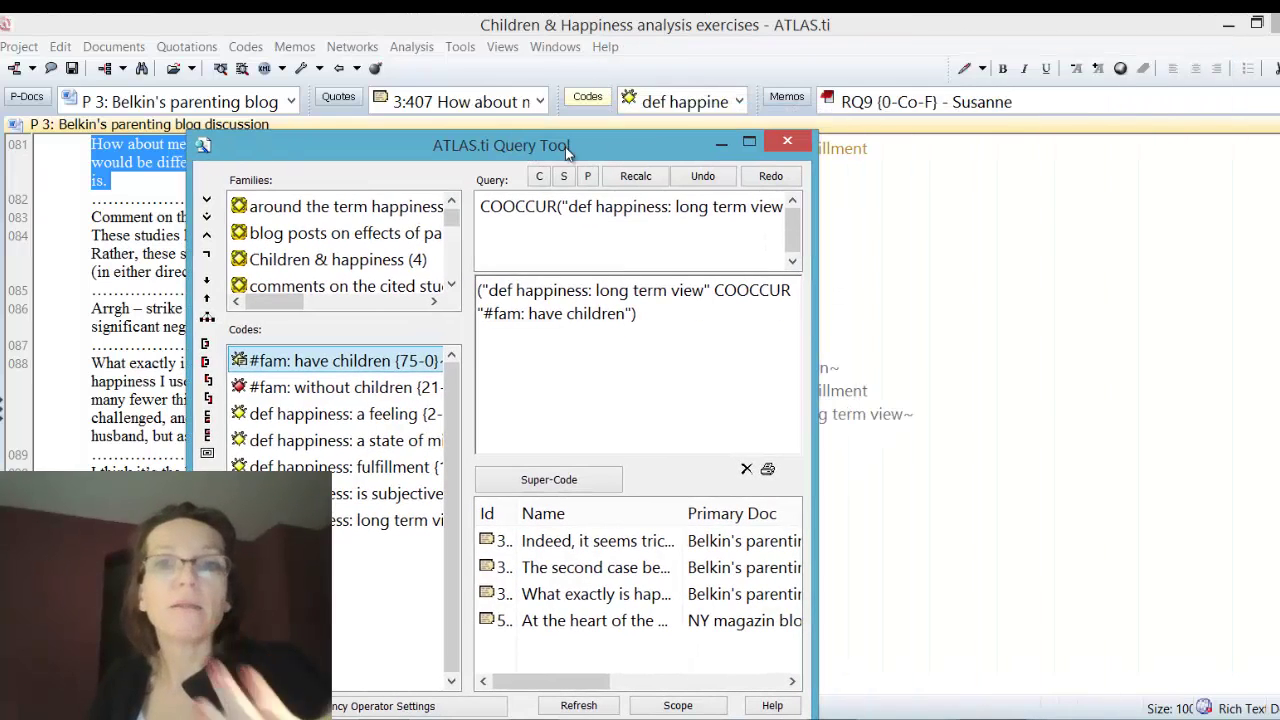
{"action": "left_click", "coordinate": [787, 103]}
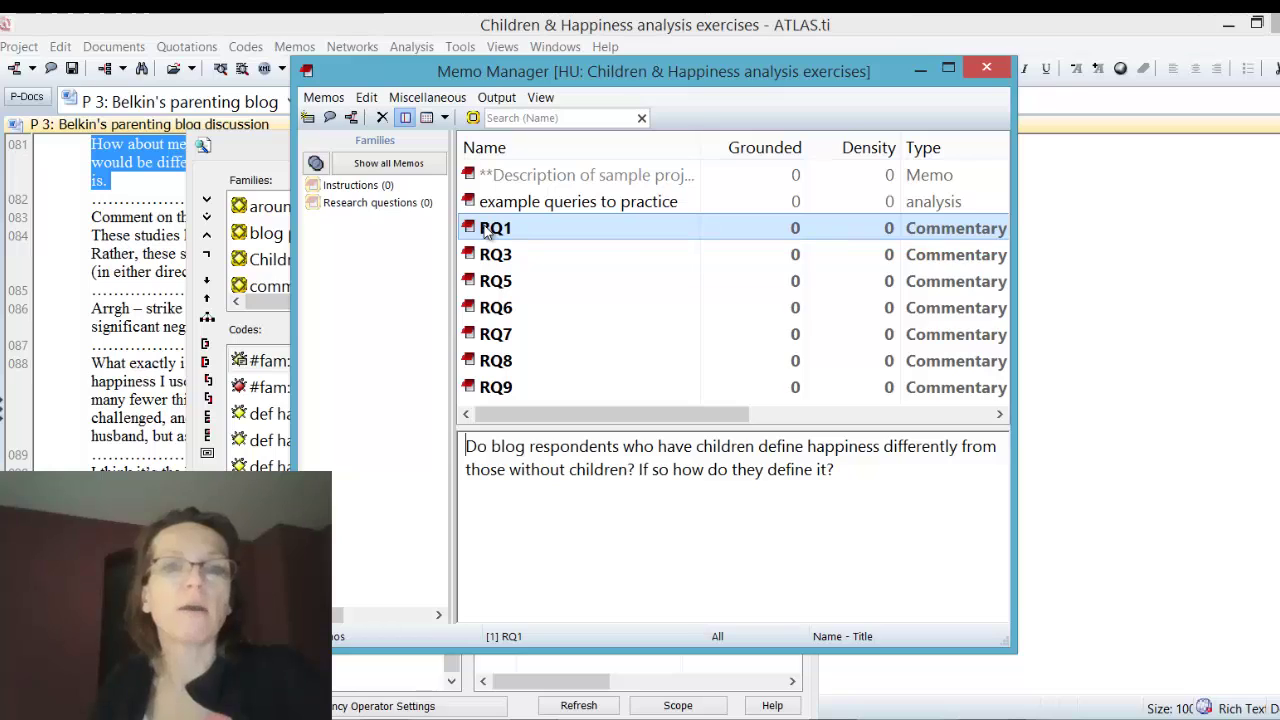
{"action": "left_click", "coordinate": [877, 487]}
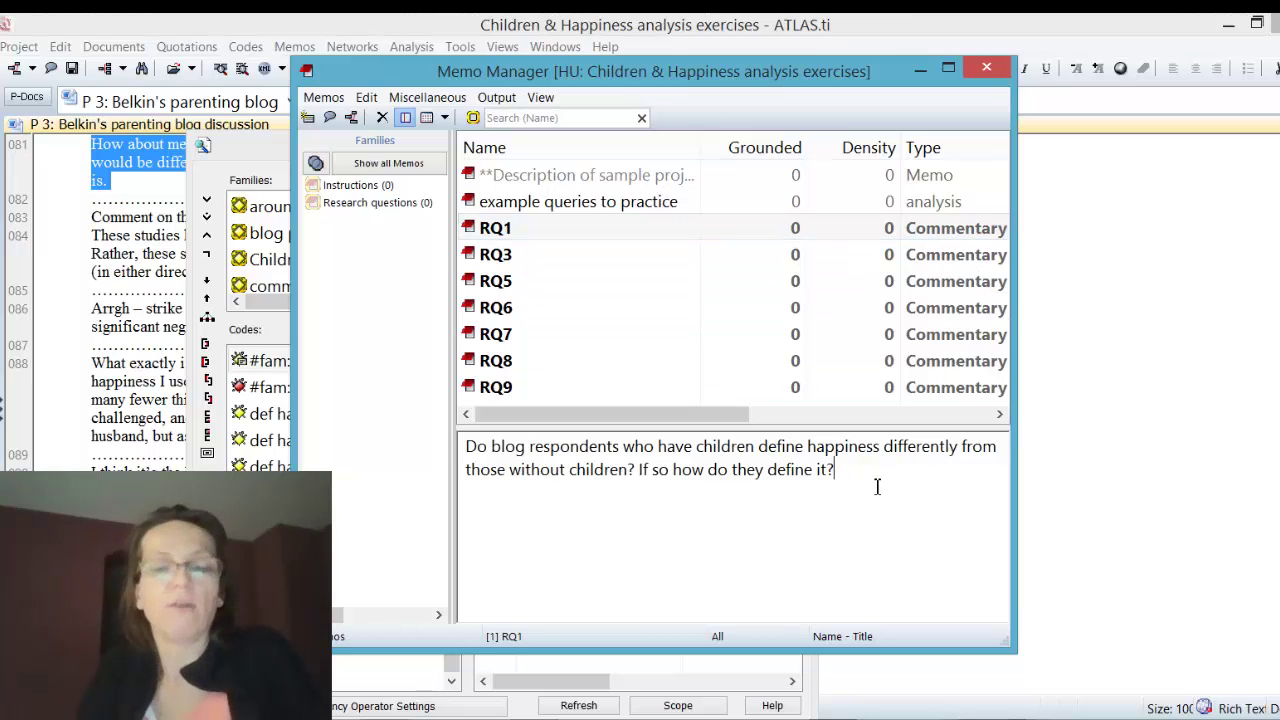
{"action": "key", "text": "Return"}
{"action": "key", "text": "Return"}
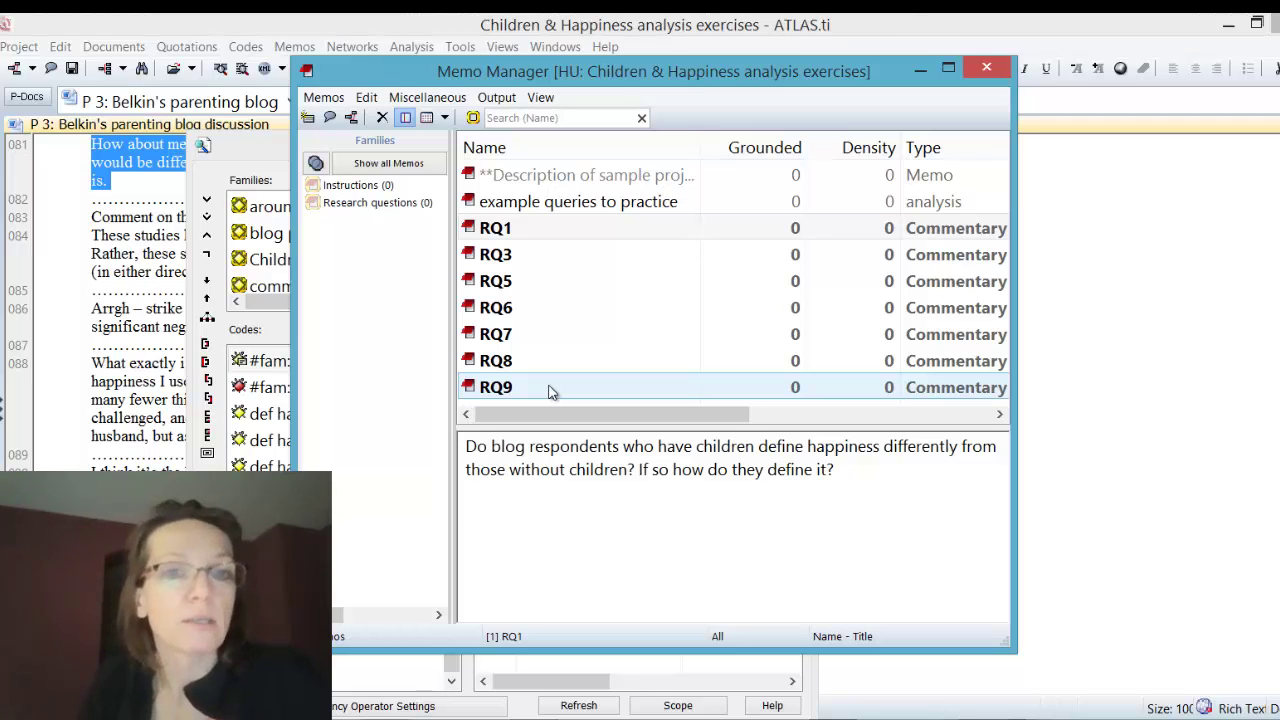
{"action": "left_click", "coordinate": [989, 69]}
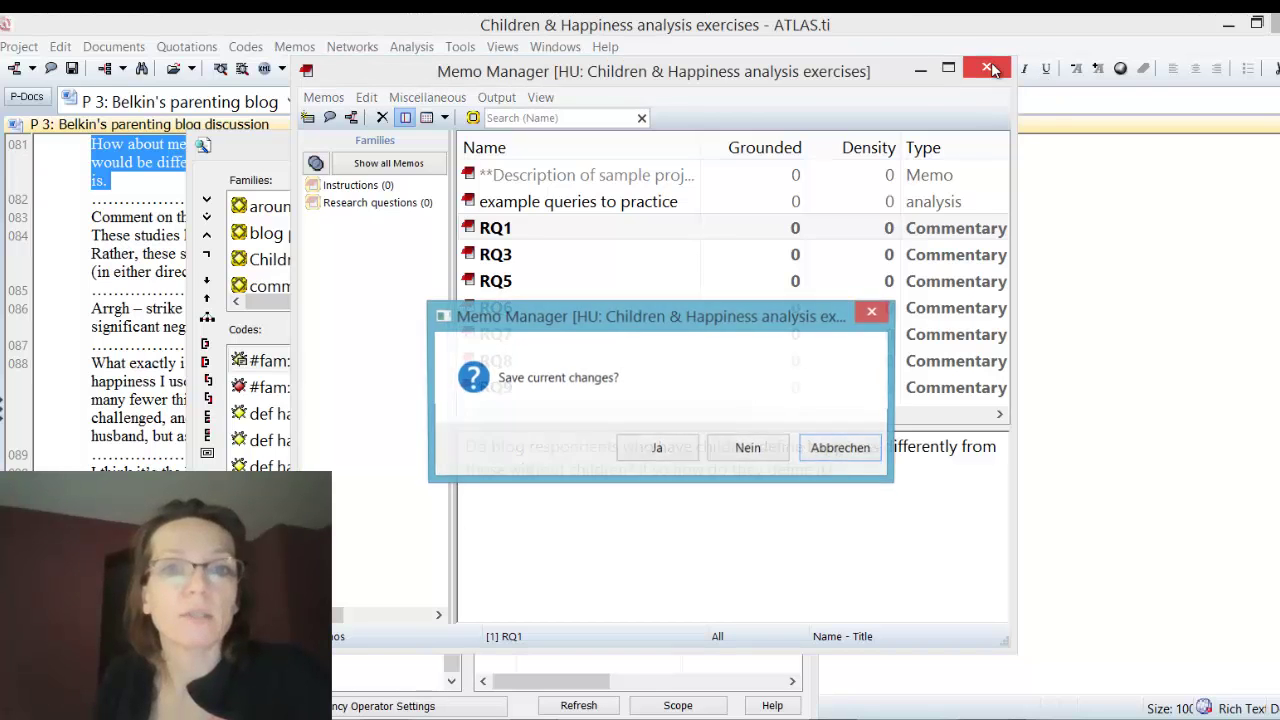
{"action": "left_click", "coordinate": [657, 449]}
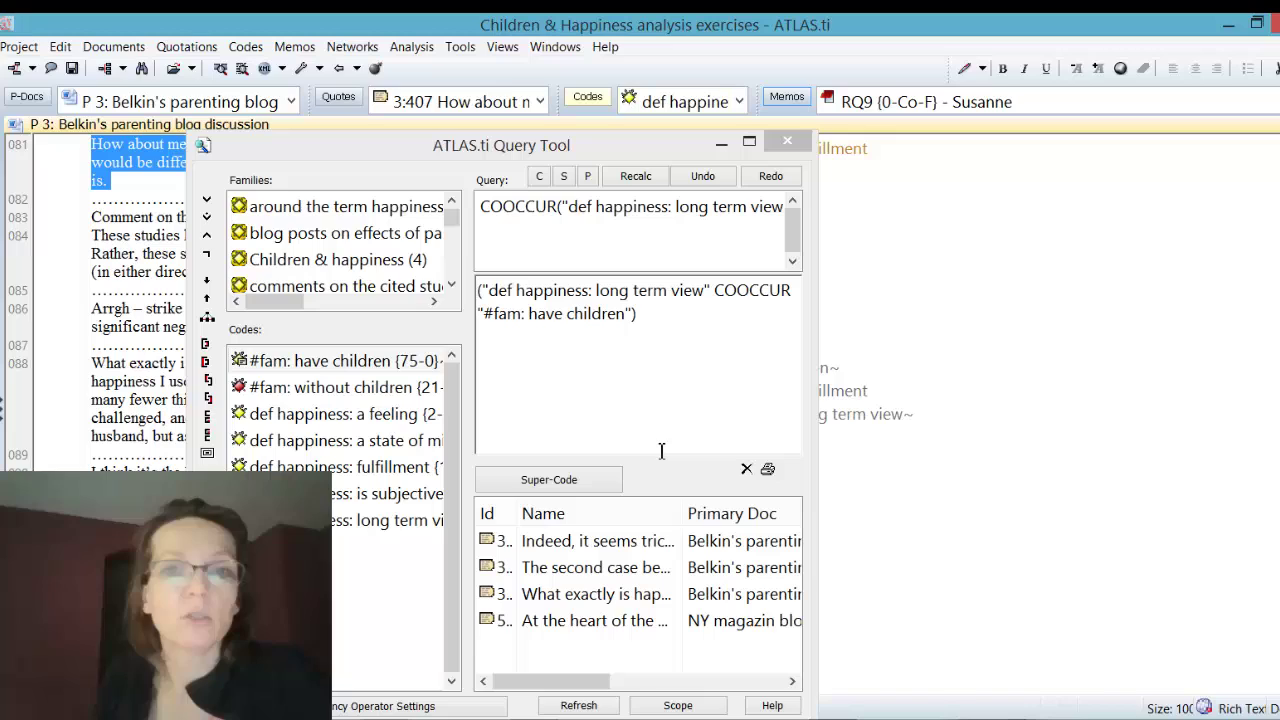
{"action": "left_click", "coordinate": [789, 143]}
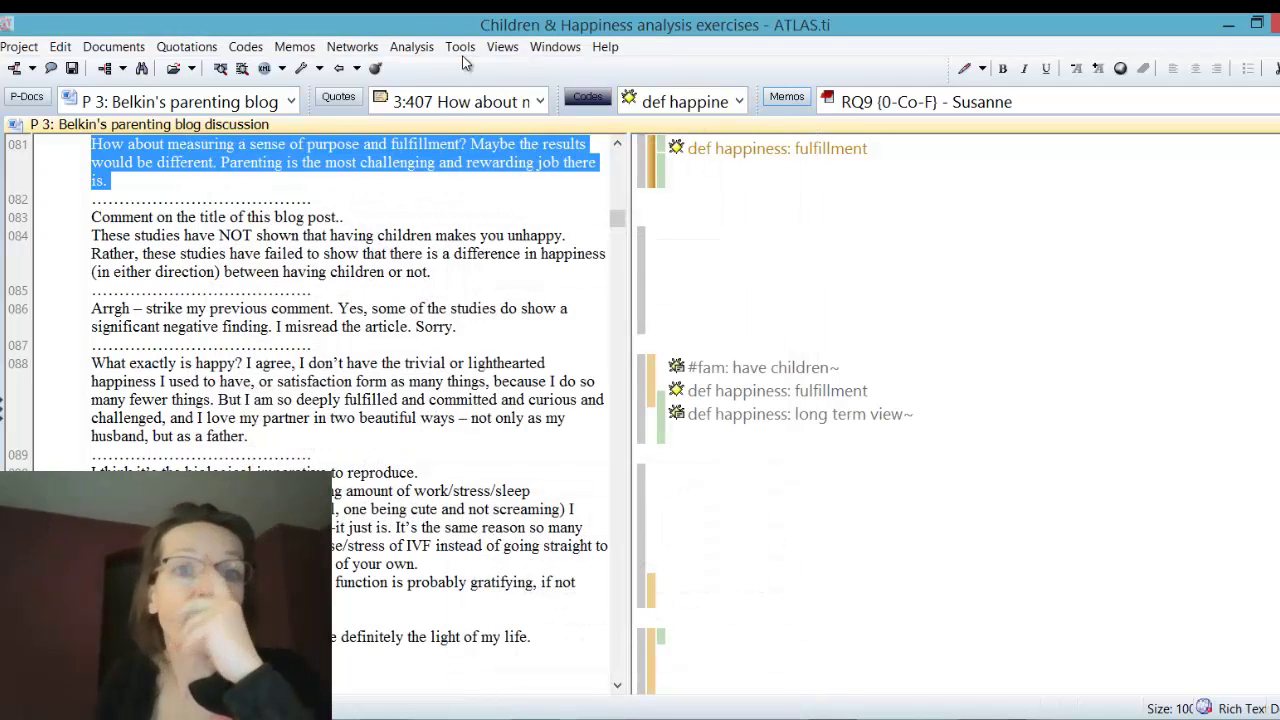
{"action": "left_click", "coordinate": [410, 46]}
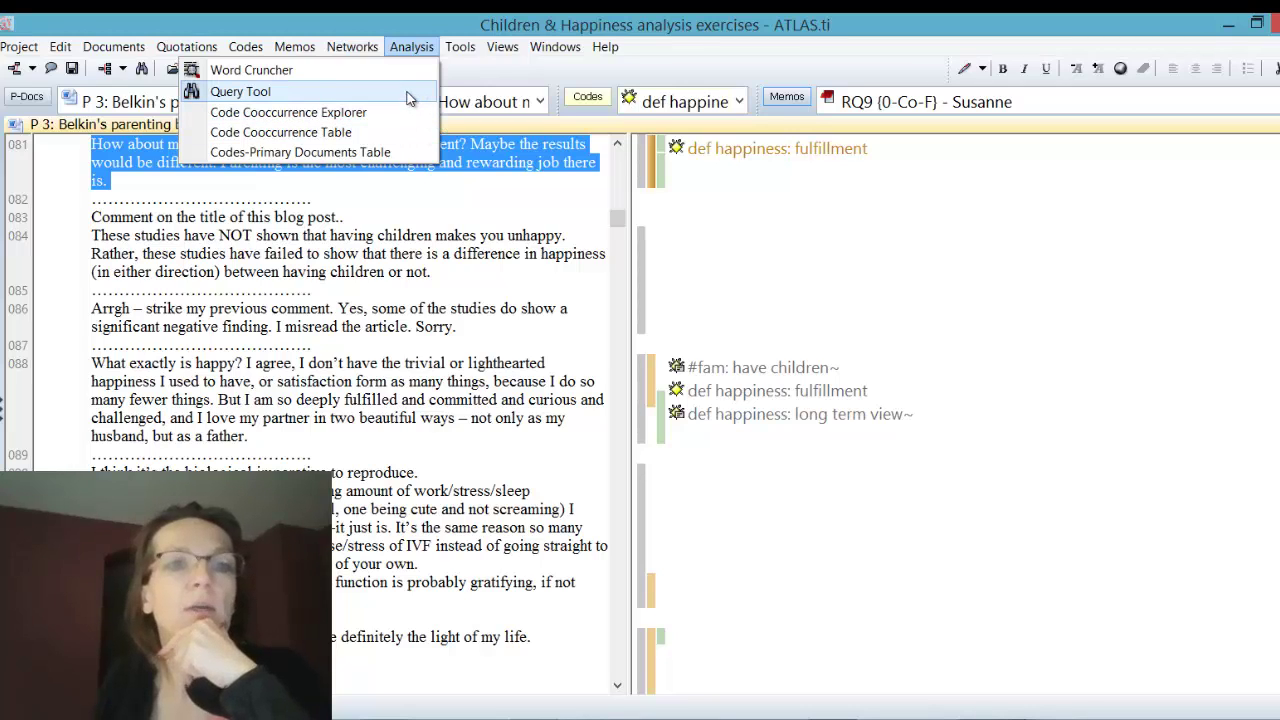
{"action": "left_click", "coordinate": [513, 201]}
{"action": "left_click", "coordinate": [513, 201]}
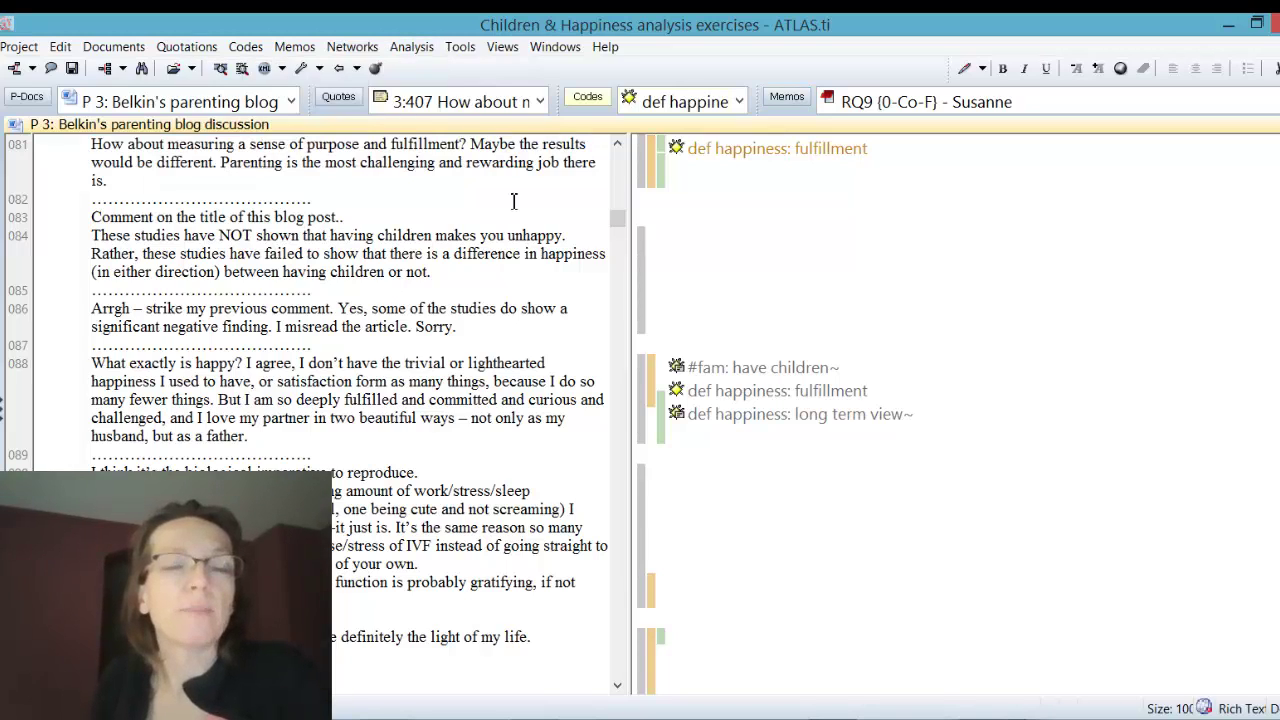
{"action": "left_click", "coordinate": [411, 47]}
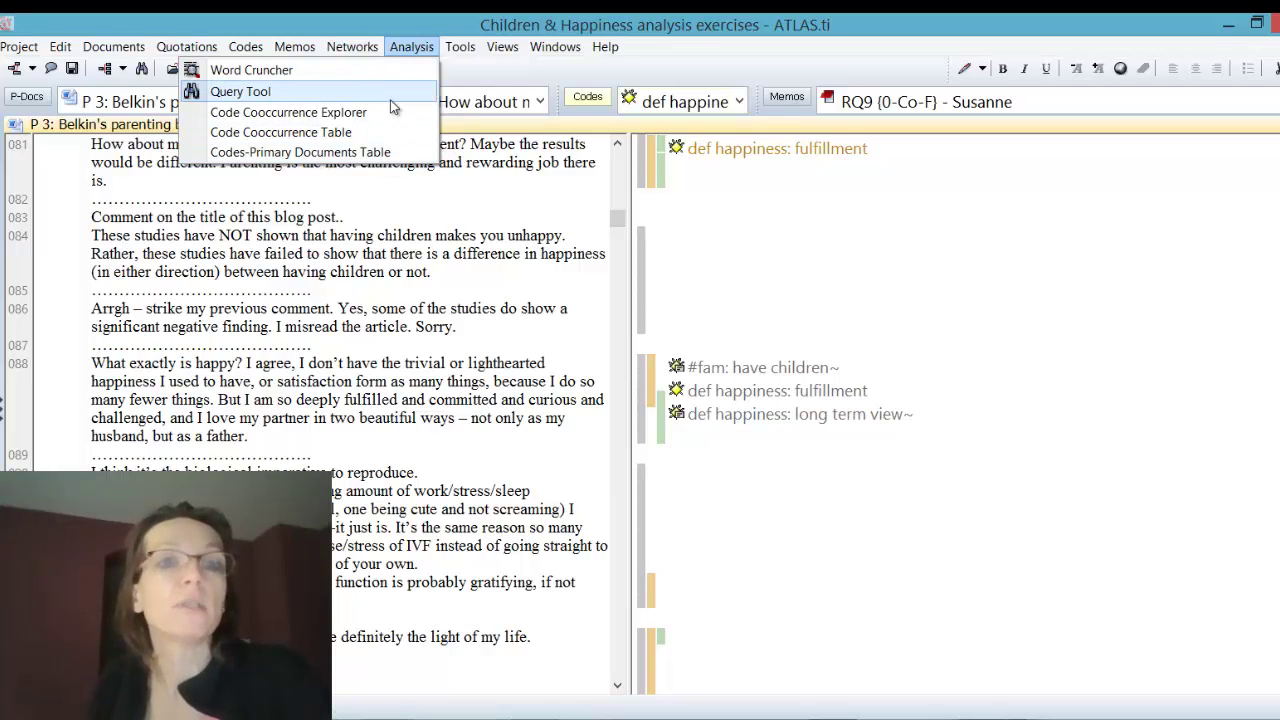
{"action": "left_click", "coordinate": [493, 184]}
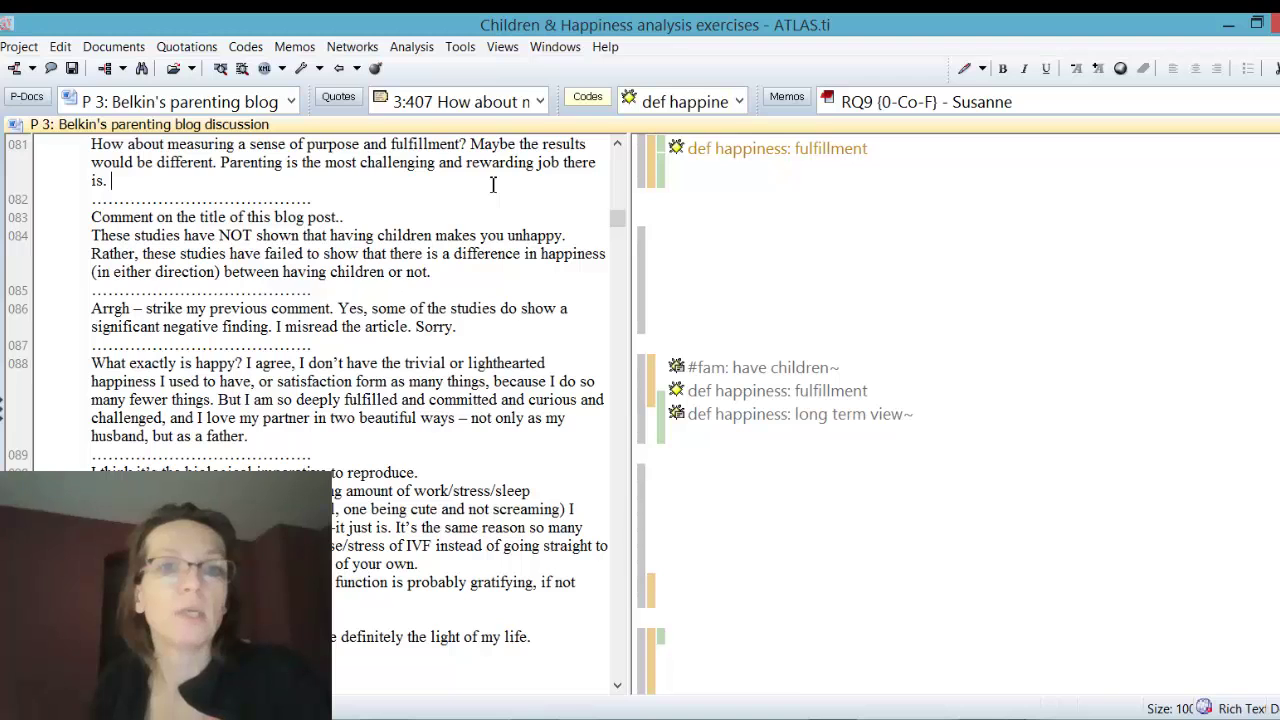